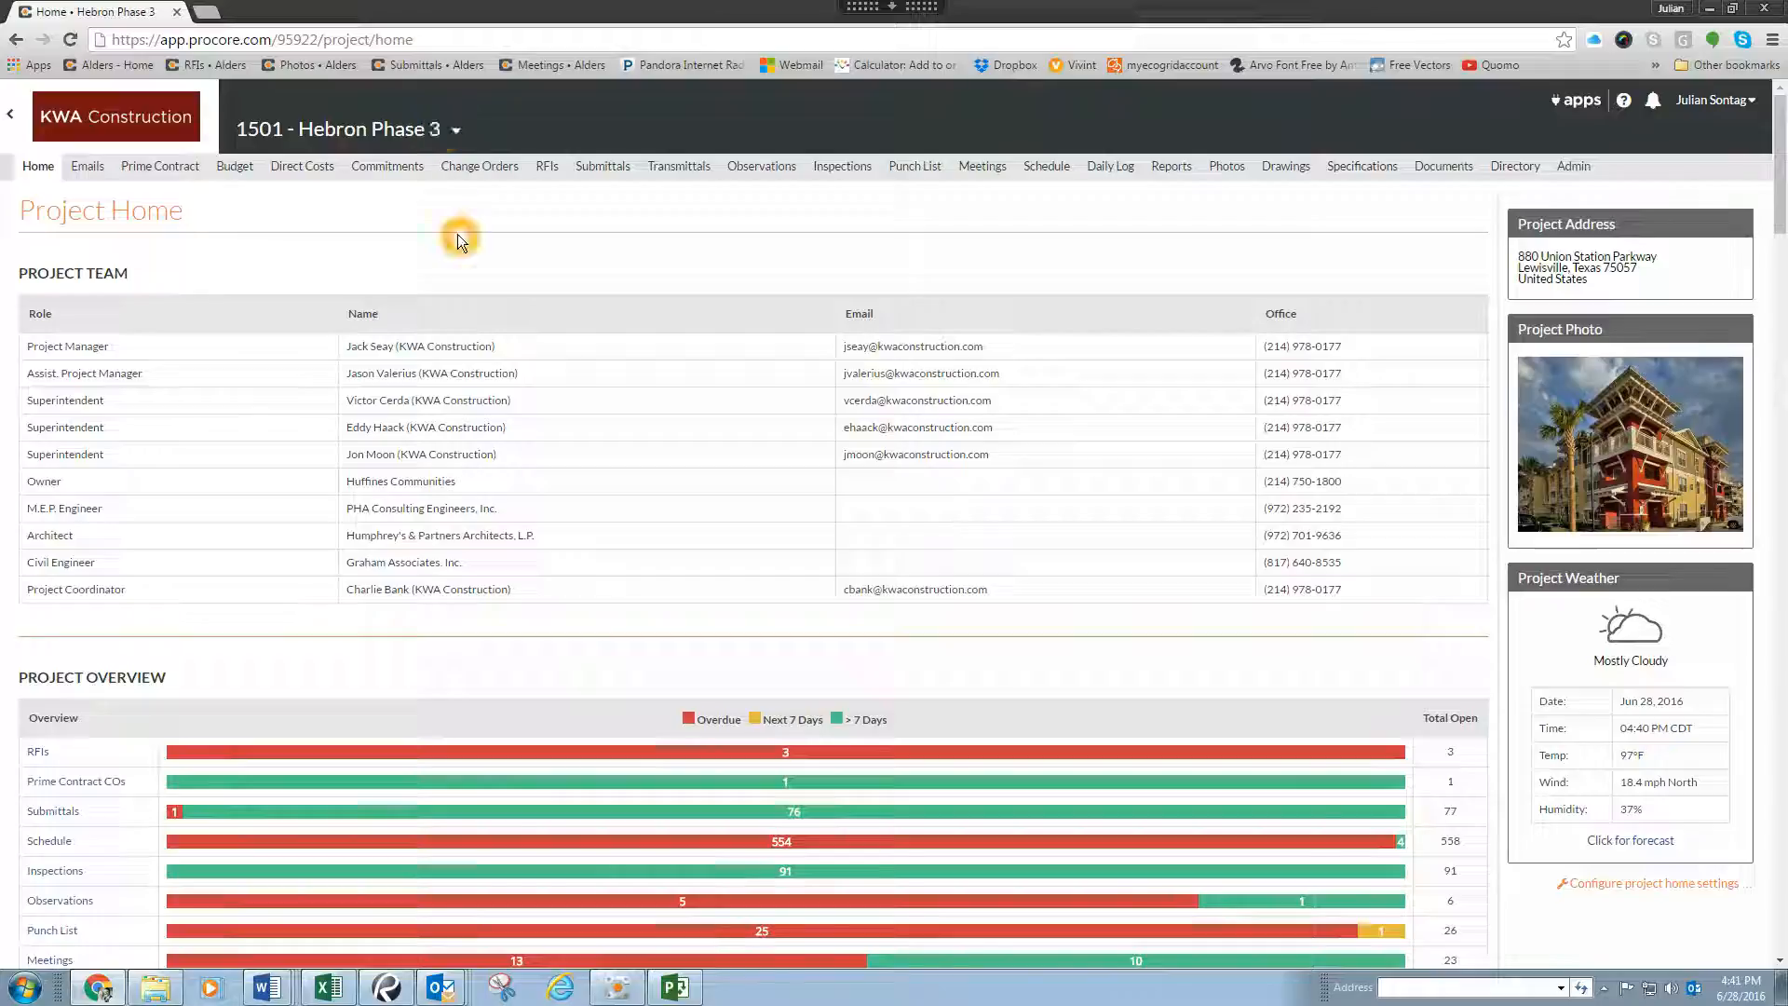
Step: Open the project's submittals and start a new custom submittal report
{"action": "left_click", "coordinate": [600, 165]}
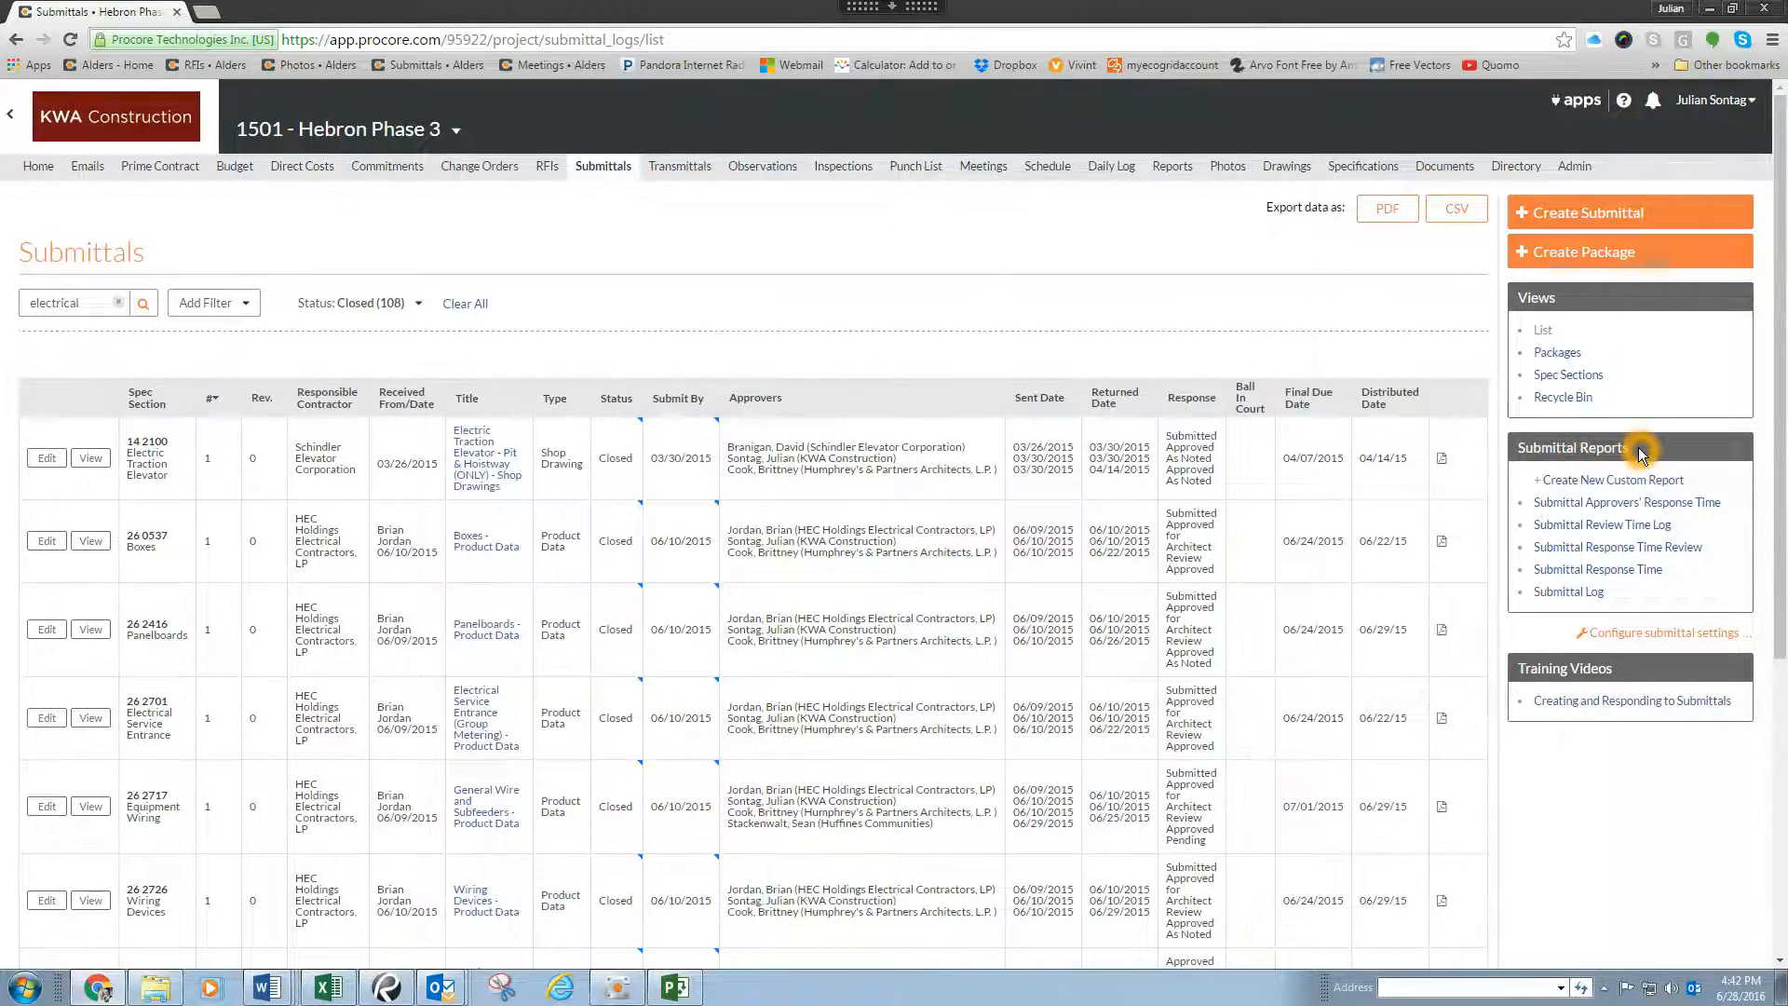
{"action": "left_click", "coordinate": [1646, 484]}
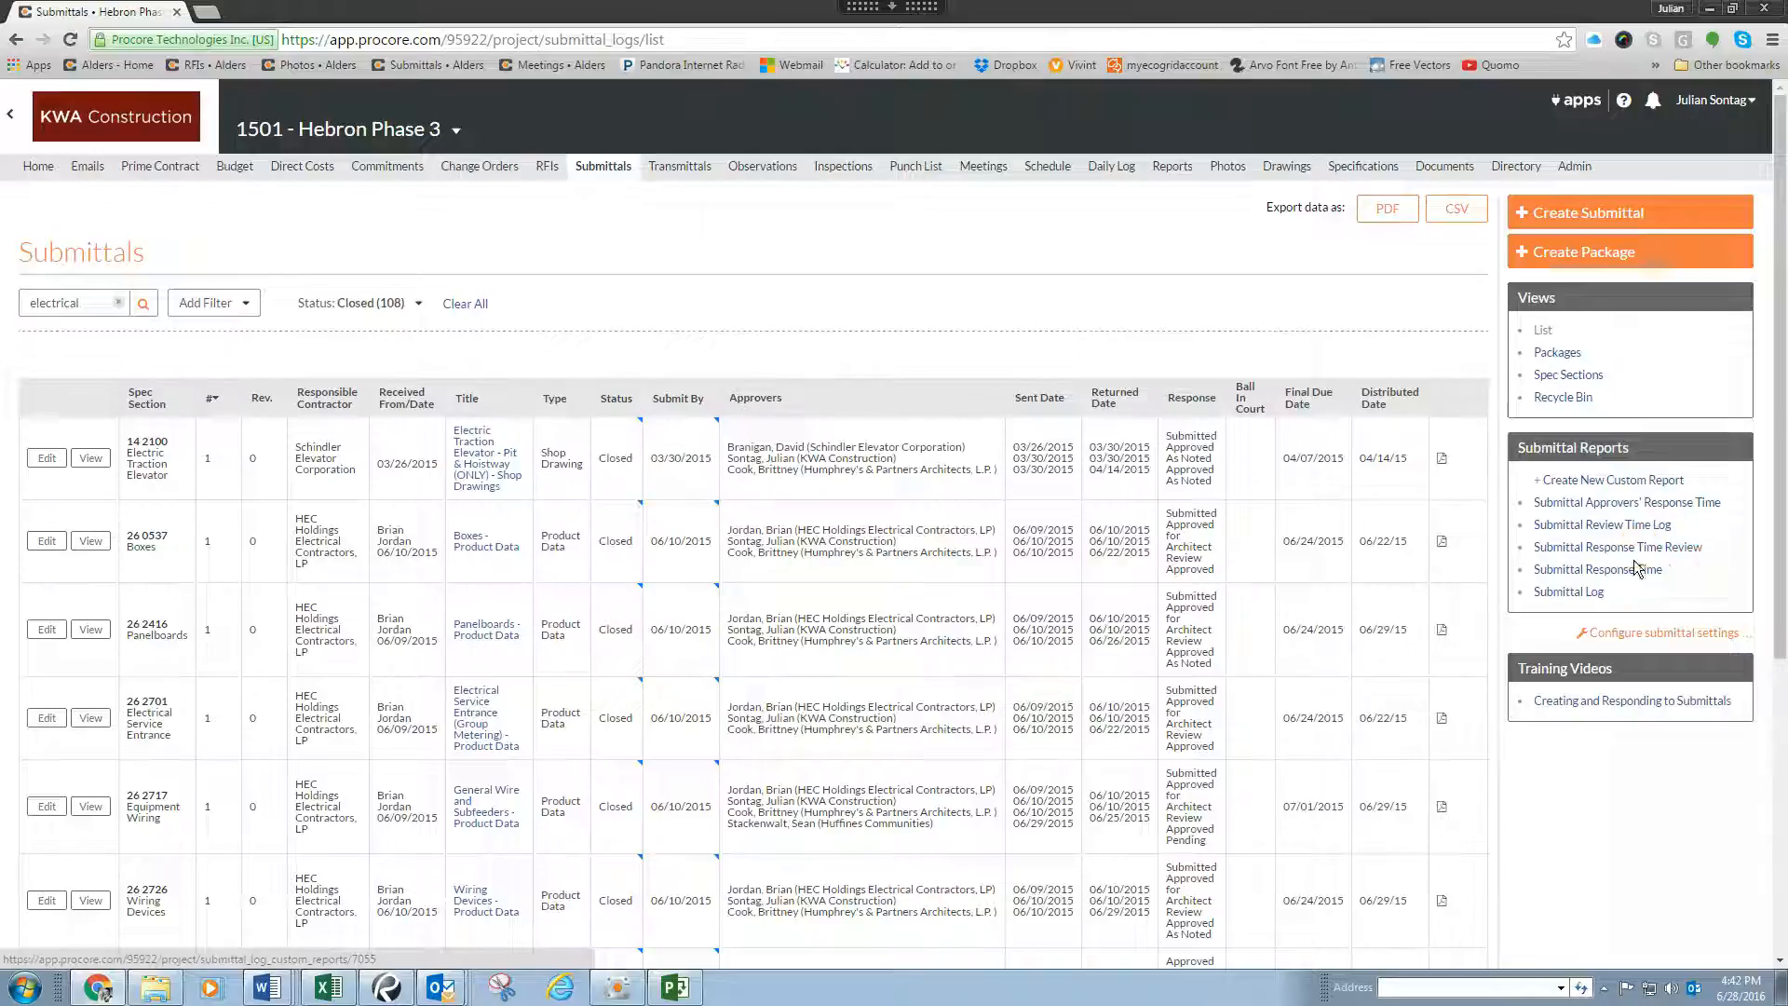
{"action": "left_click", "coordinate": [1599, 486]}
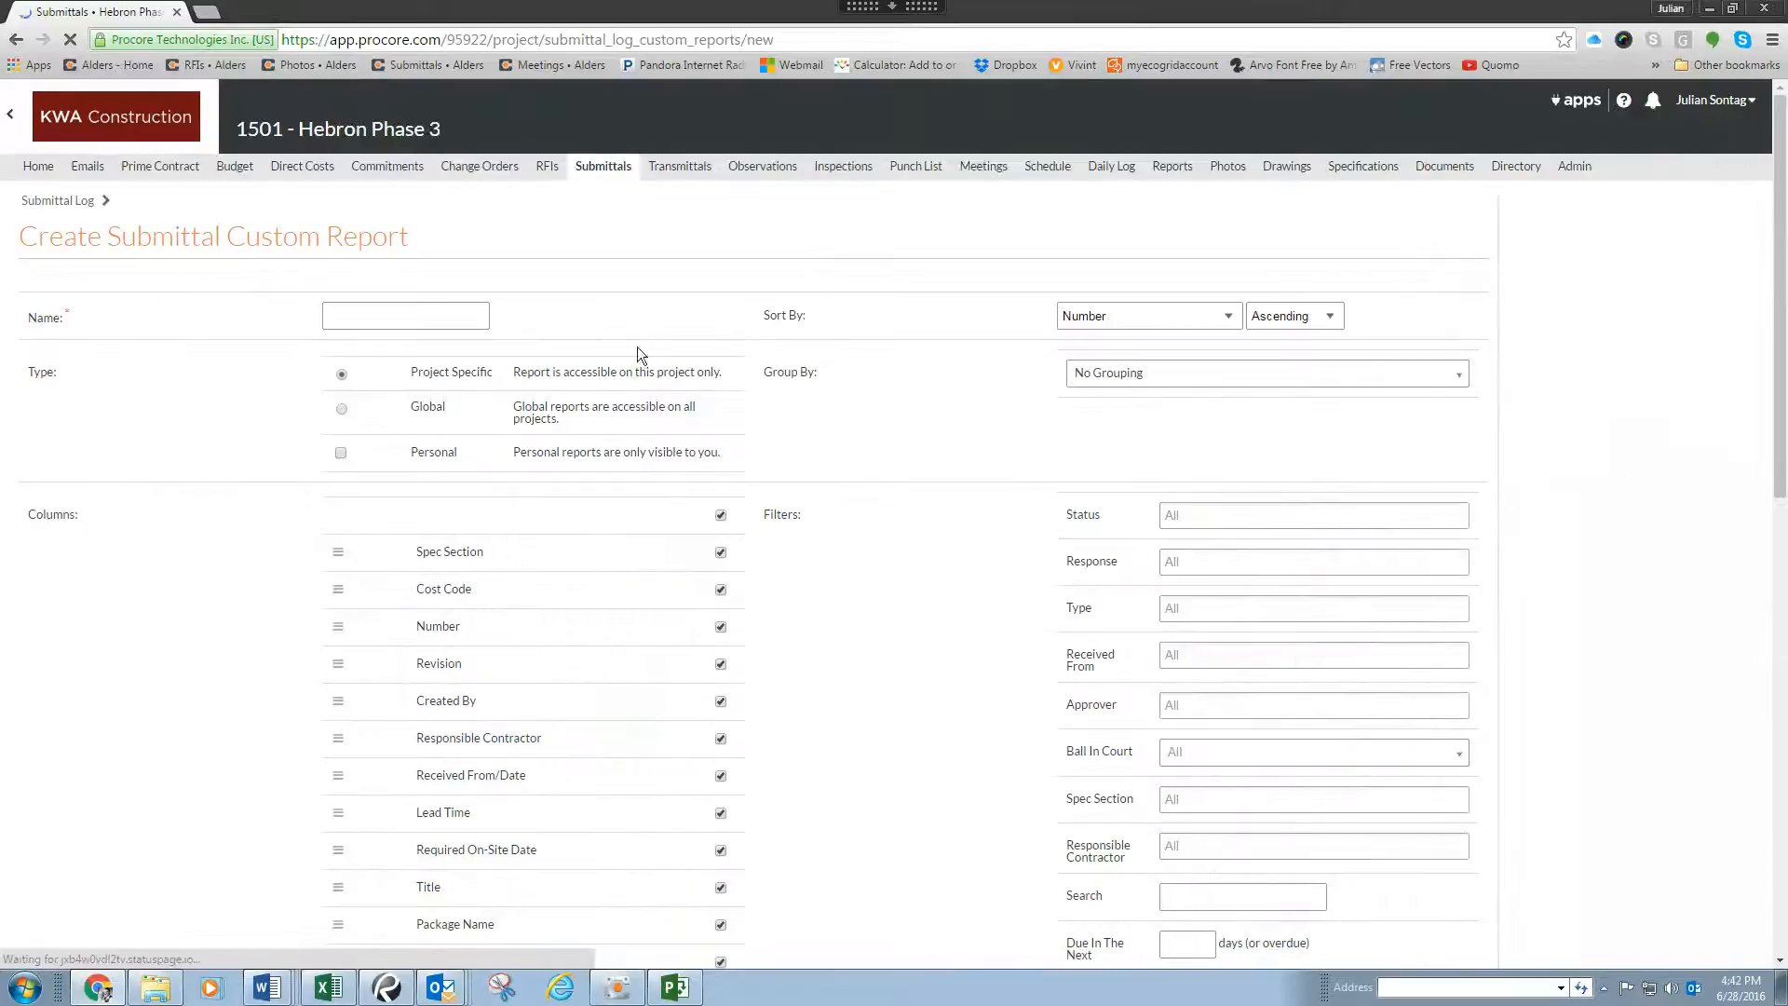
Step: Name the custom report "Example Submittal Report"
{"action": "left_click", "coordinate": [439, 312]}
{"action": "left_click", "coordinate": [398, 316]}
{"action": "type", "text": "Example"}
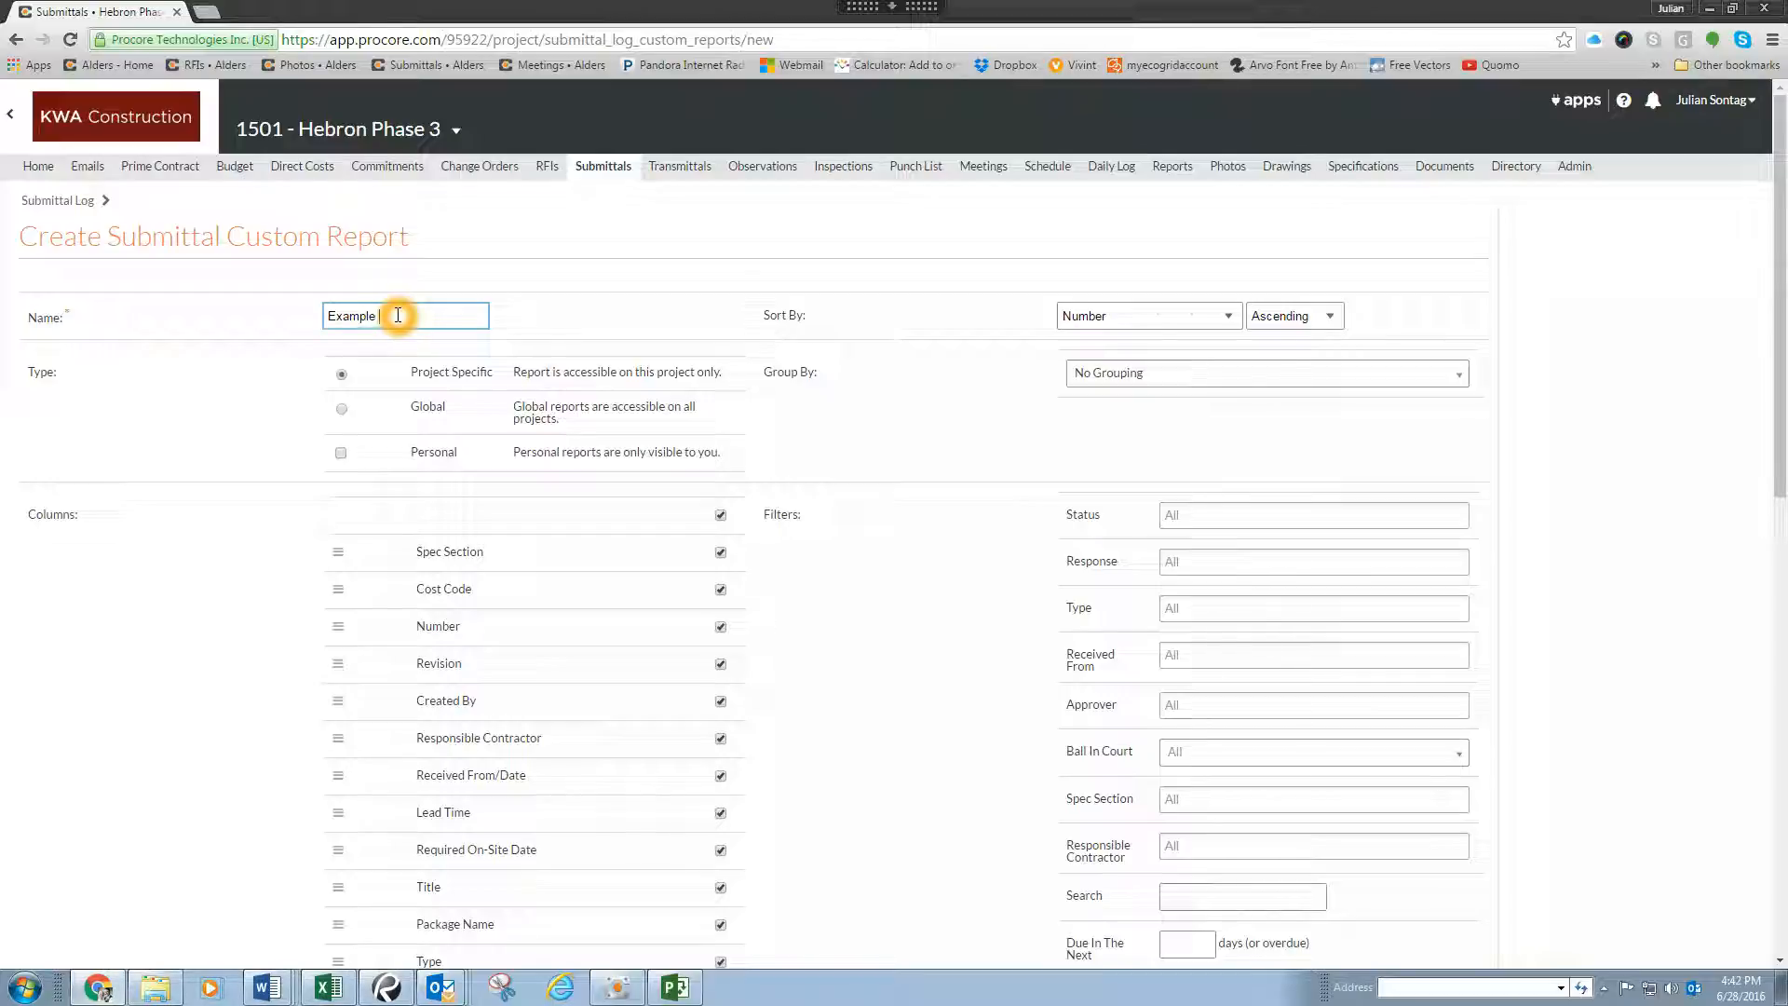
{"action": "type", "text": " Submittal Report"}
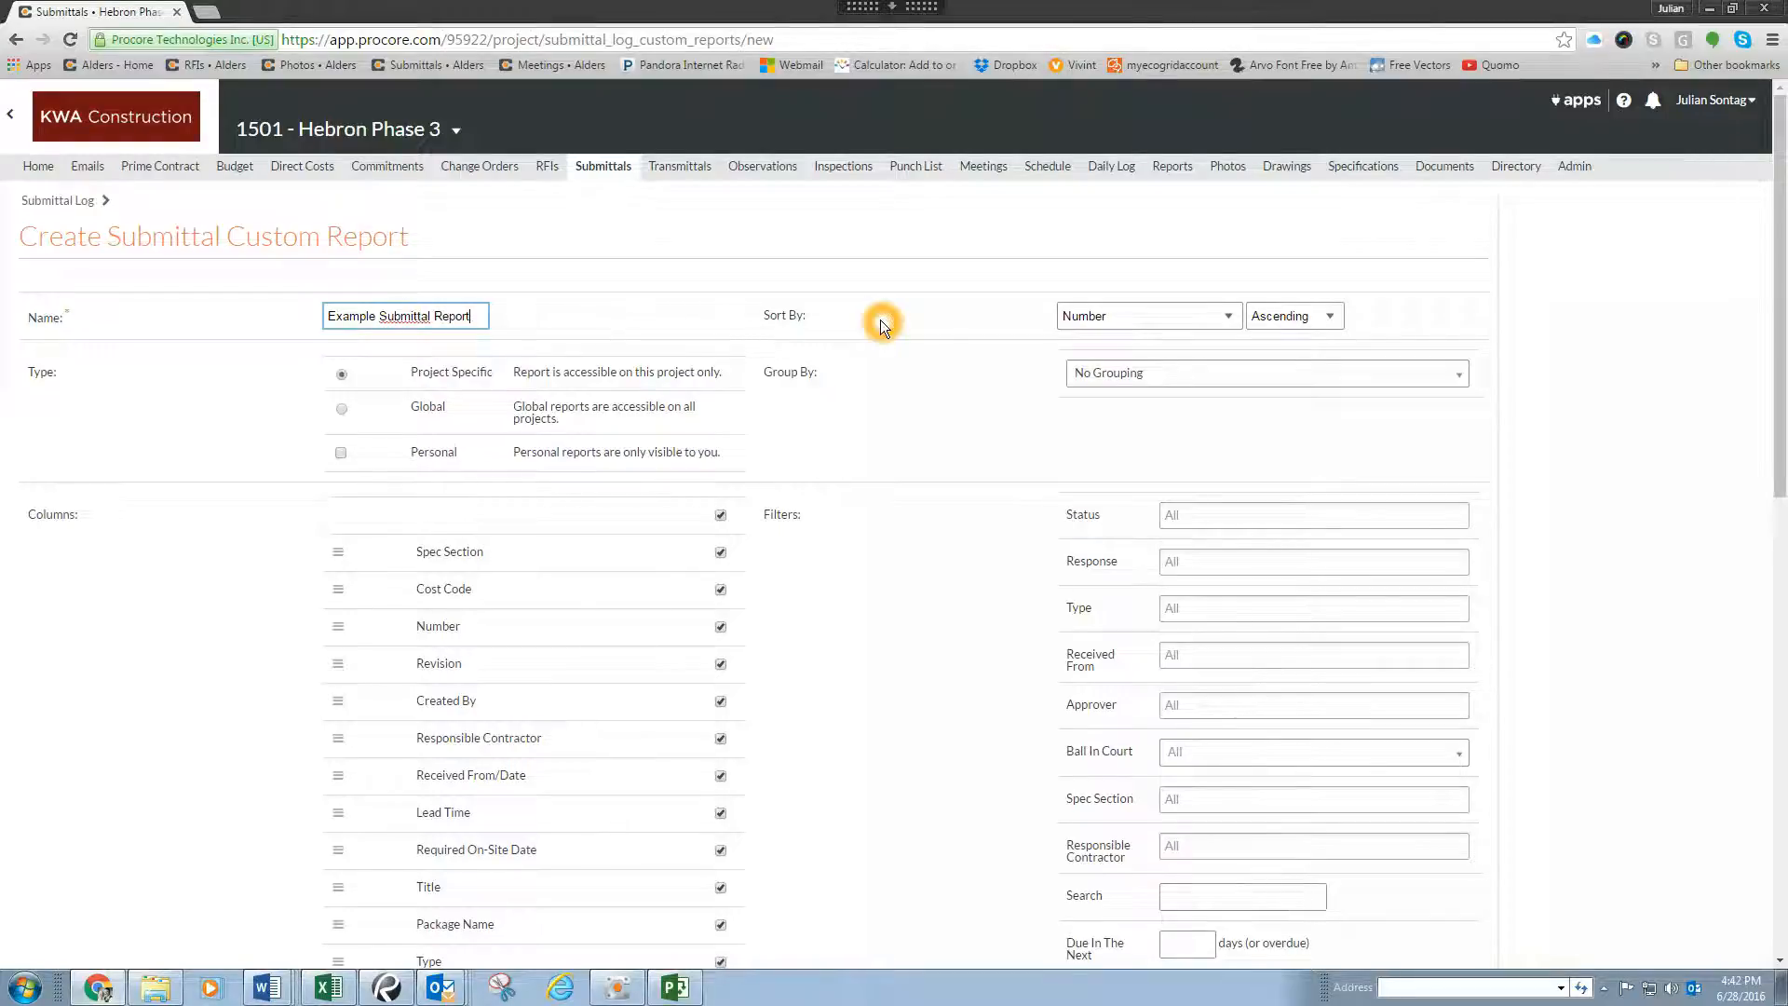
Step: Sort the custom report by Spec Section, reviewing the other available sort fields
{"action": "scroll", "coordinate": [799, 291], "scroll_direction": "down", "scroll_amount": 1}
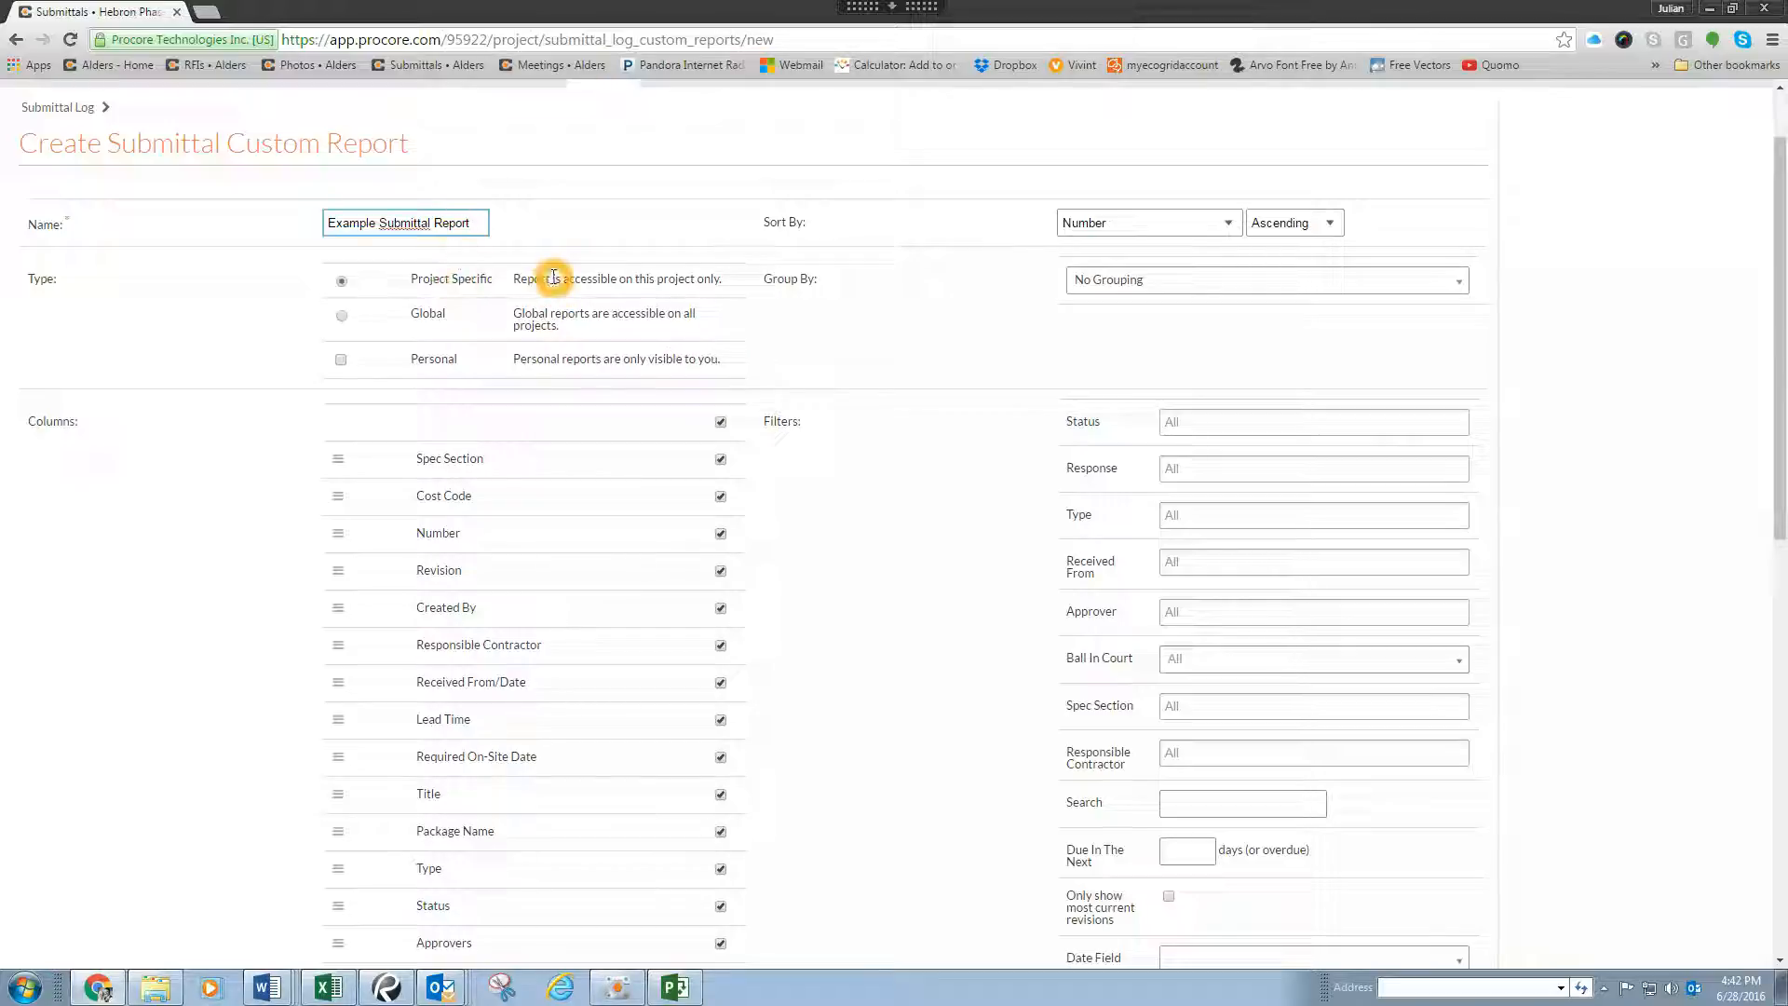
{"action": "left_click", "coordinate": [1175, 222]}
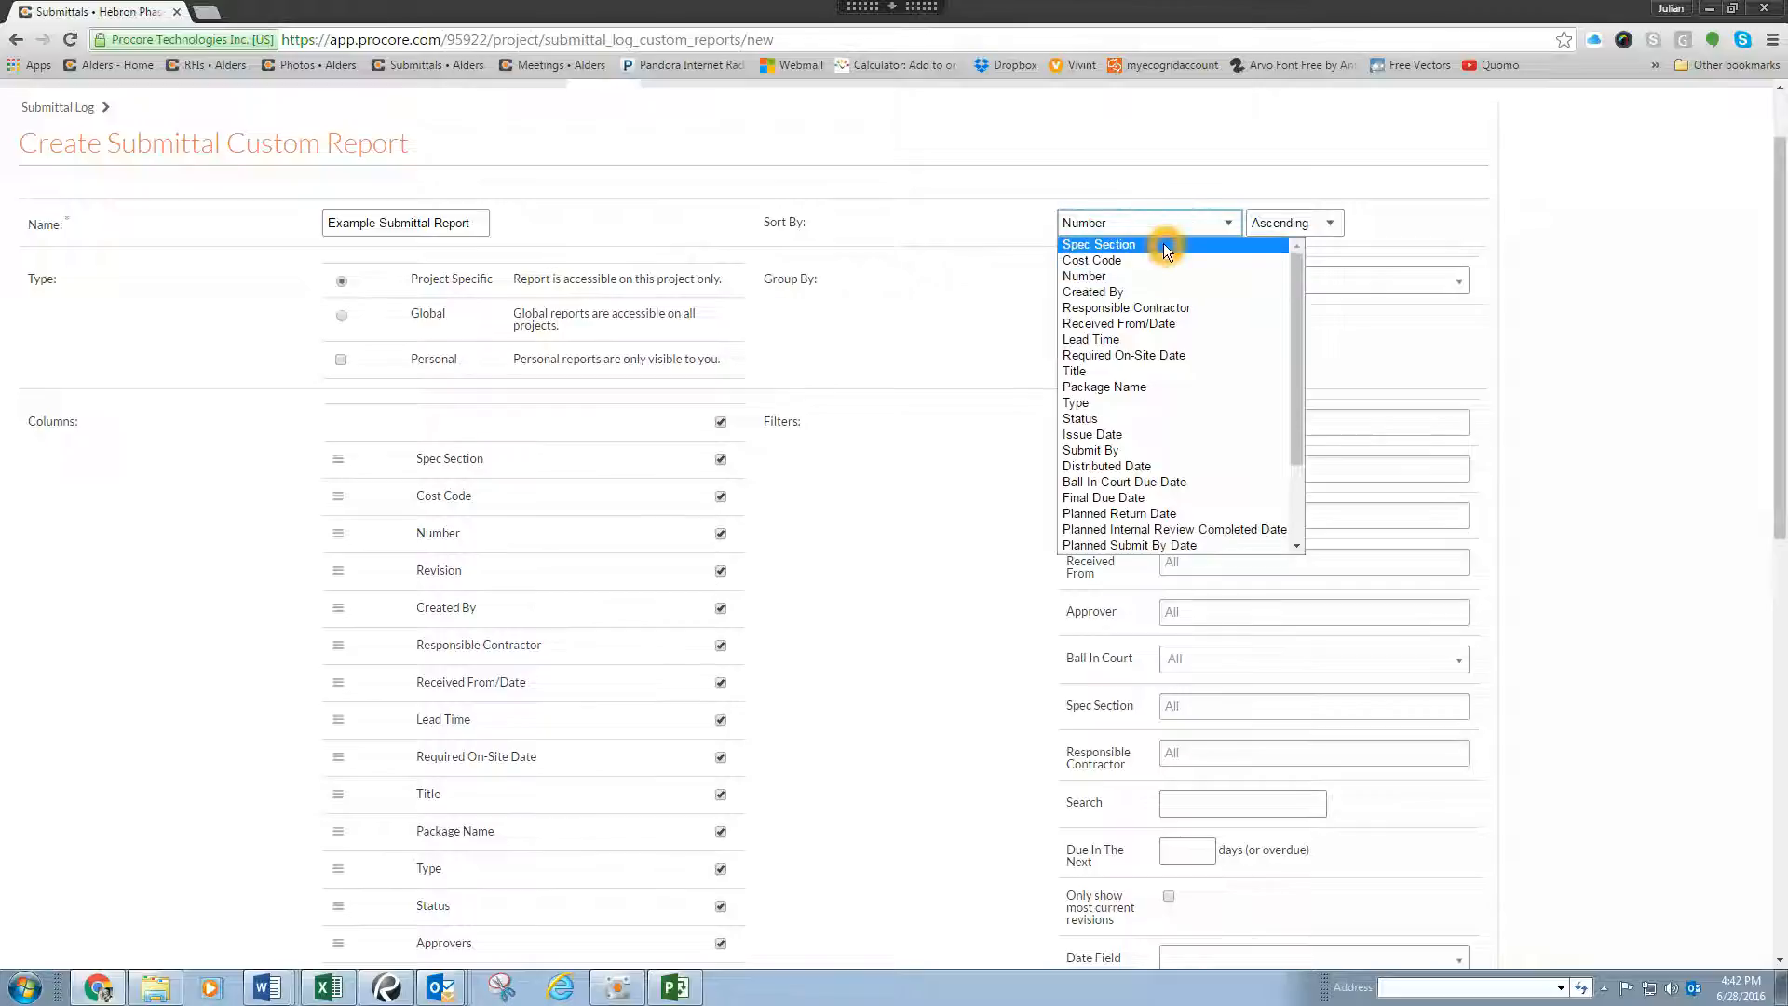
{"action": "left_click", "coordinate": [1164, 244]}
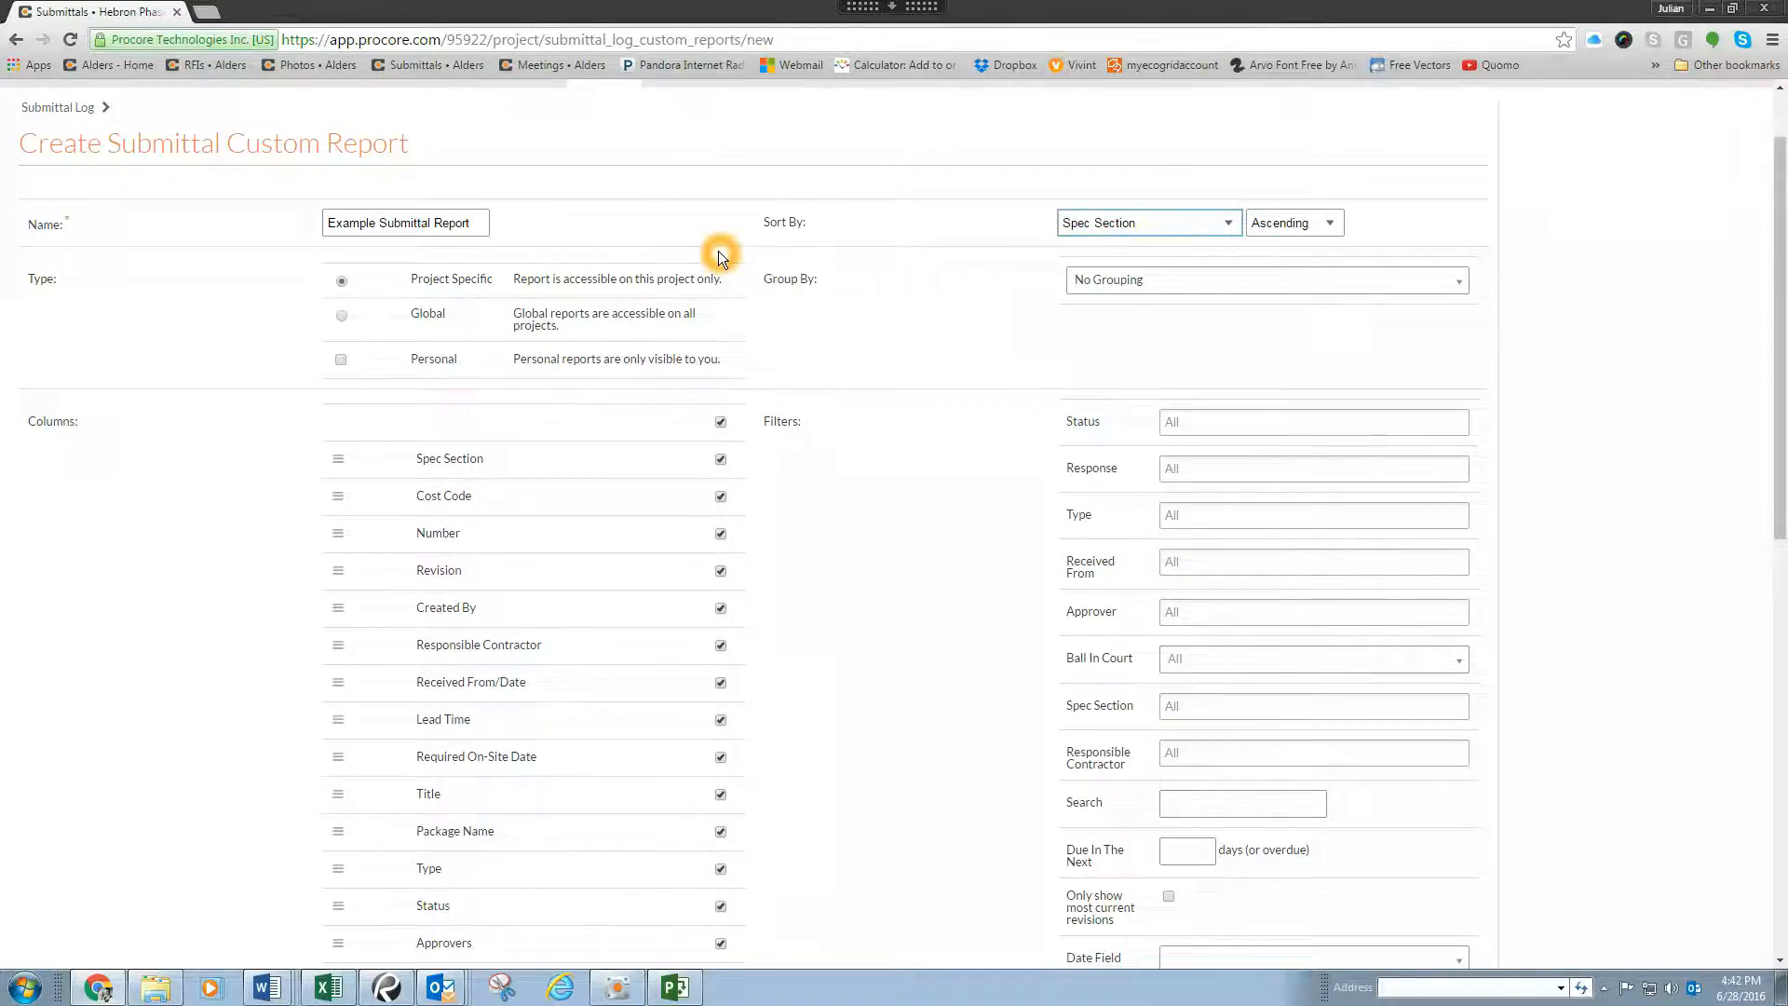
{"action": "scroll", "coordinate": [718, 250], "scroll_direction": "down", "scroll_amount": 1}
{"action": "left_click", "coordinate": [1137, 126]}
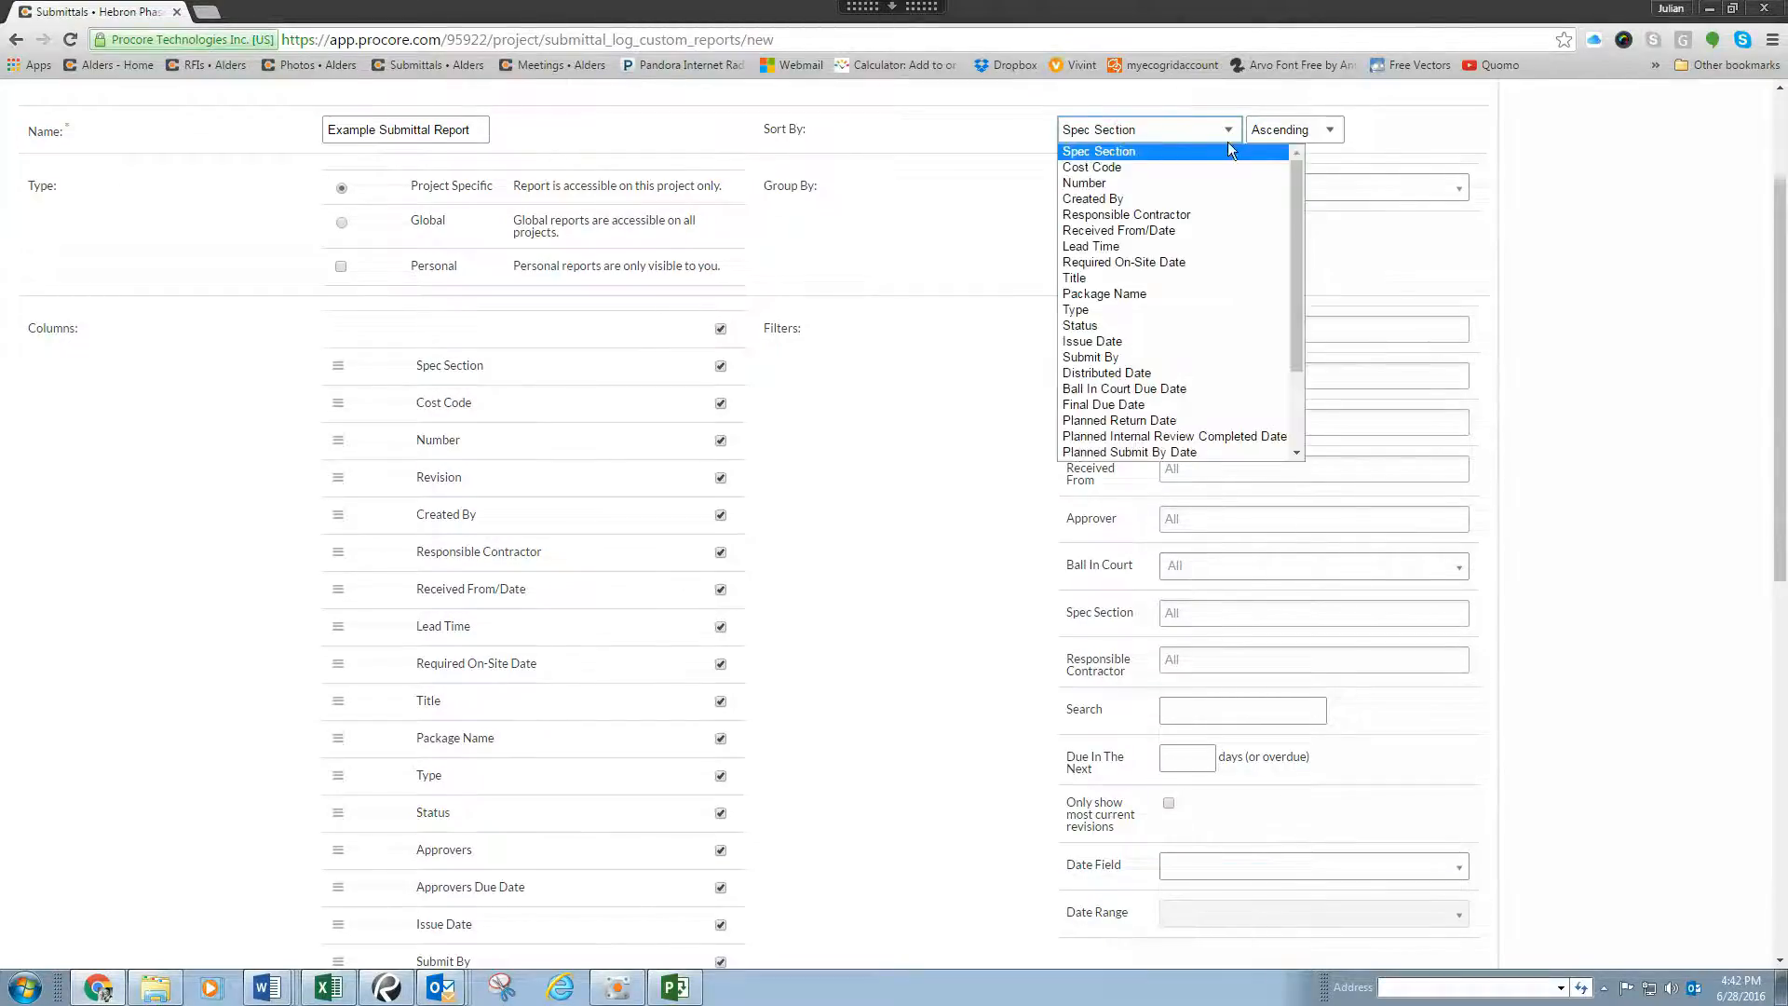
{"action": "left_click_drag", "start_coordinate": [1297, 232], "coordinate": [1304, 166]}
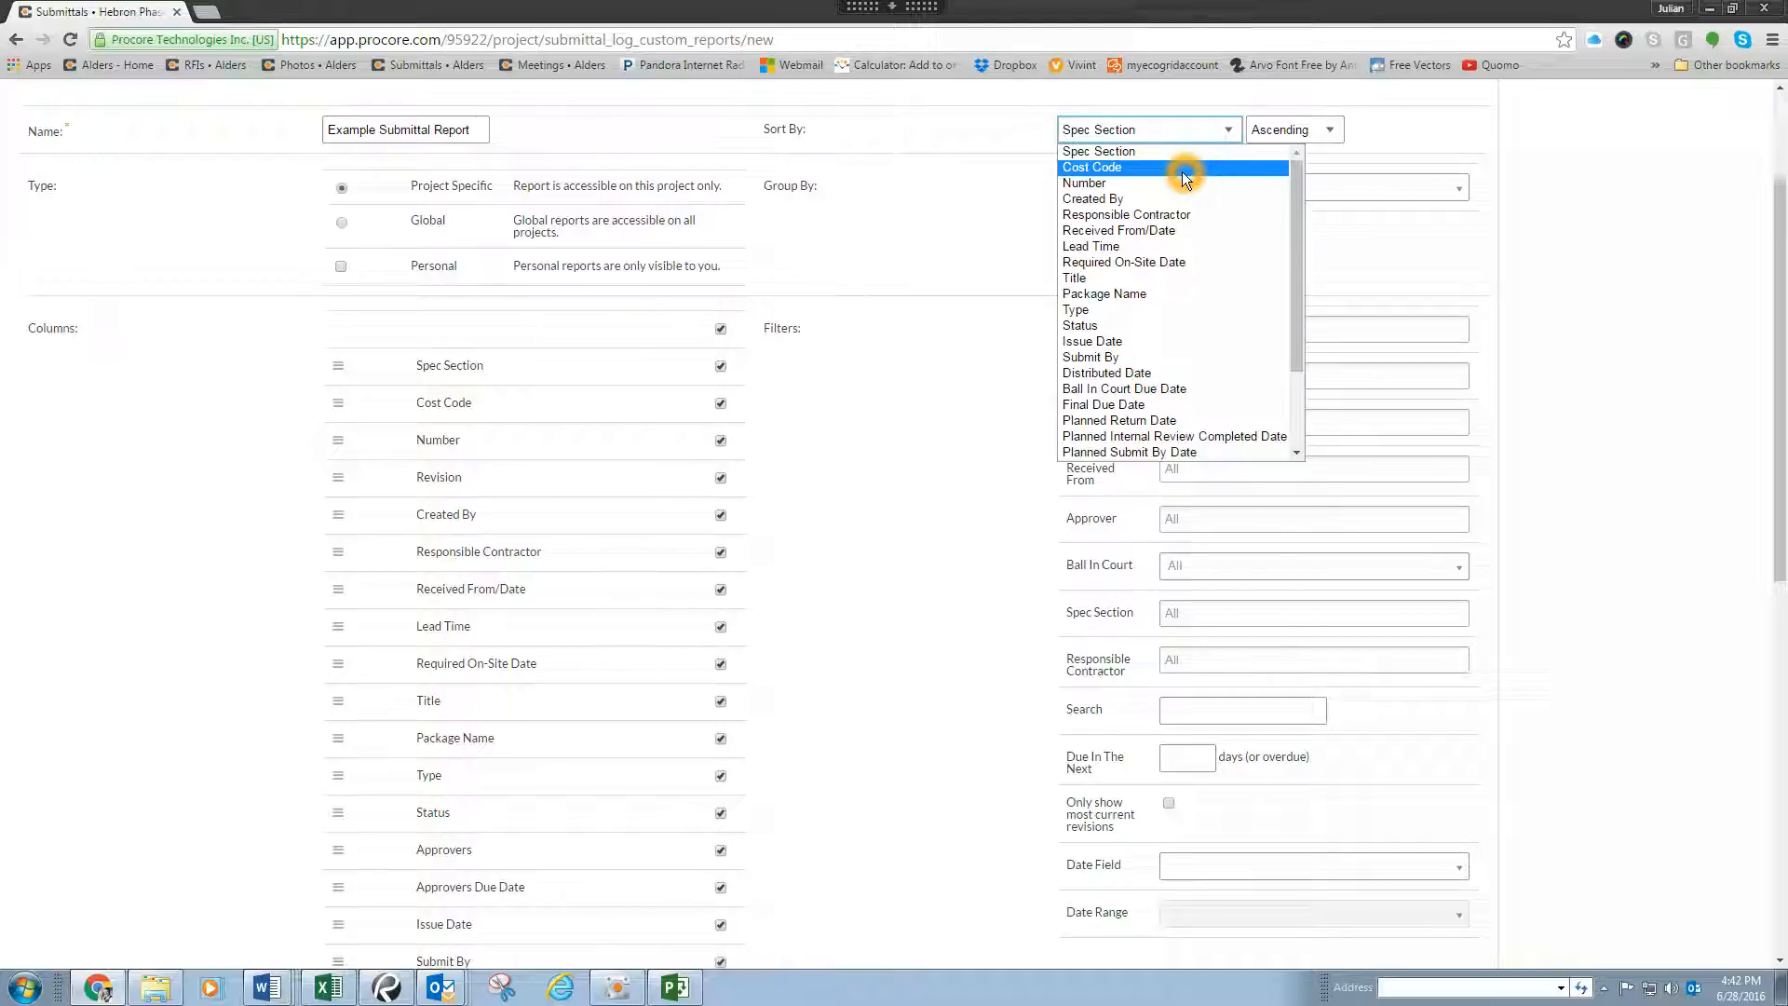
{"action": "left_click", "coordinate": [1096, 151]}
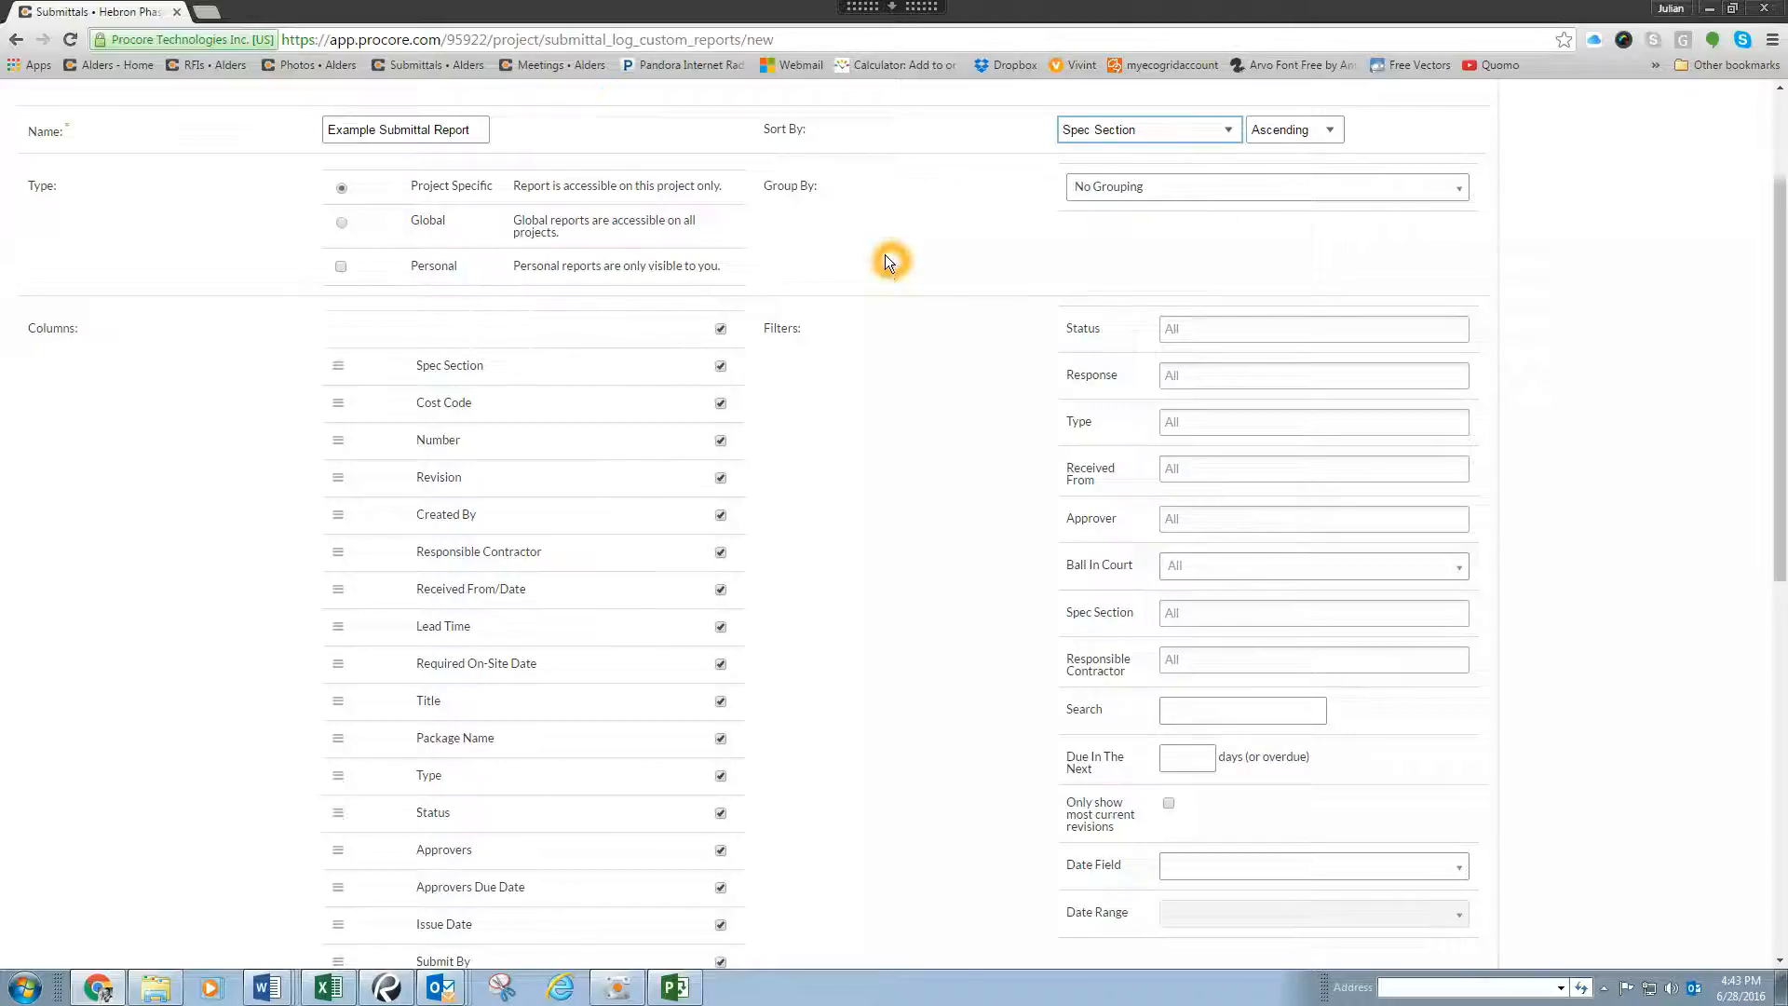
Step: Clear all report columns at once and include only Spec Section, Number and Revision
{"action": "scroll", "coordinate": [885, 262], "scroll_direction": "down", "scroll_amount": 1}
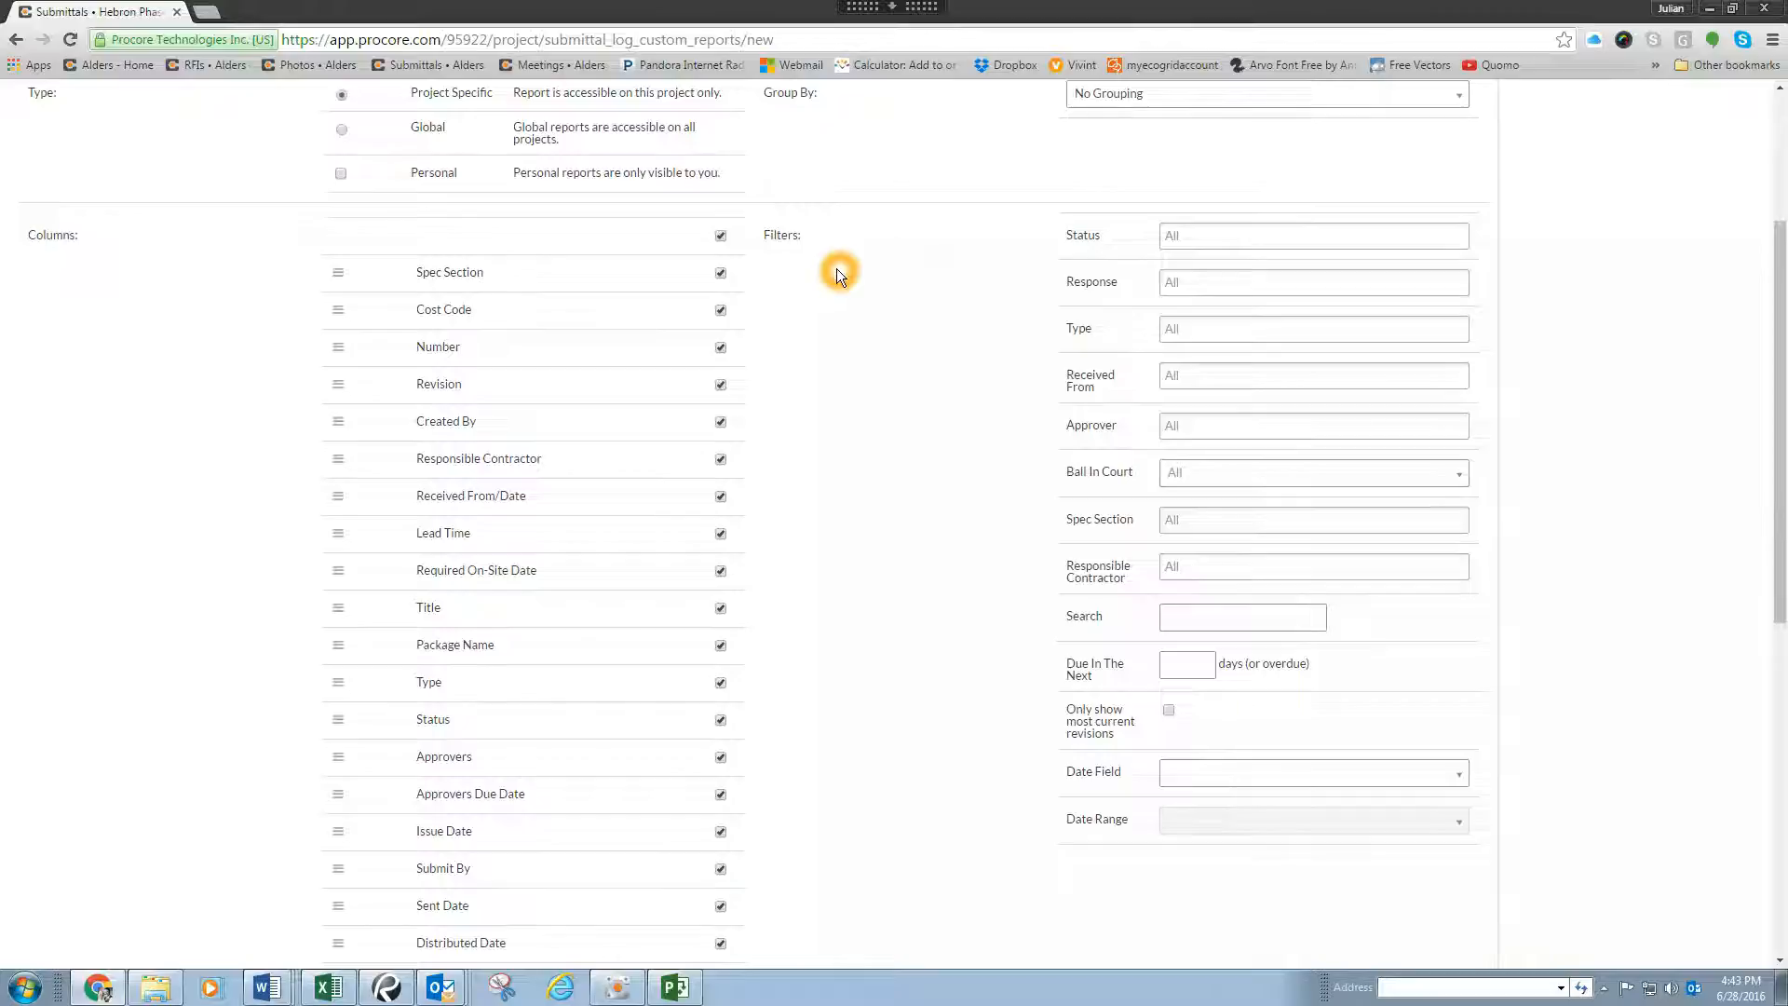
{"action": "scroll", "coordinate": [562, 238], "scroll_direction": "down", "scroll_amount": 1}
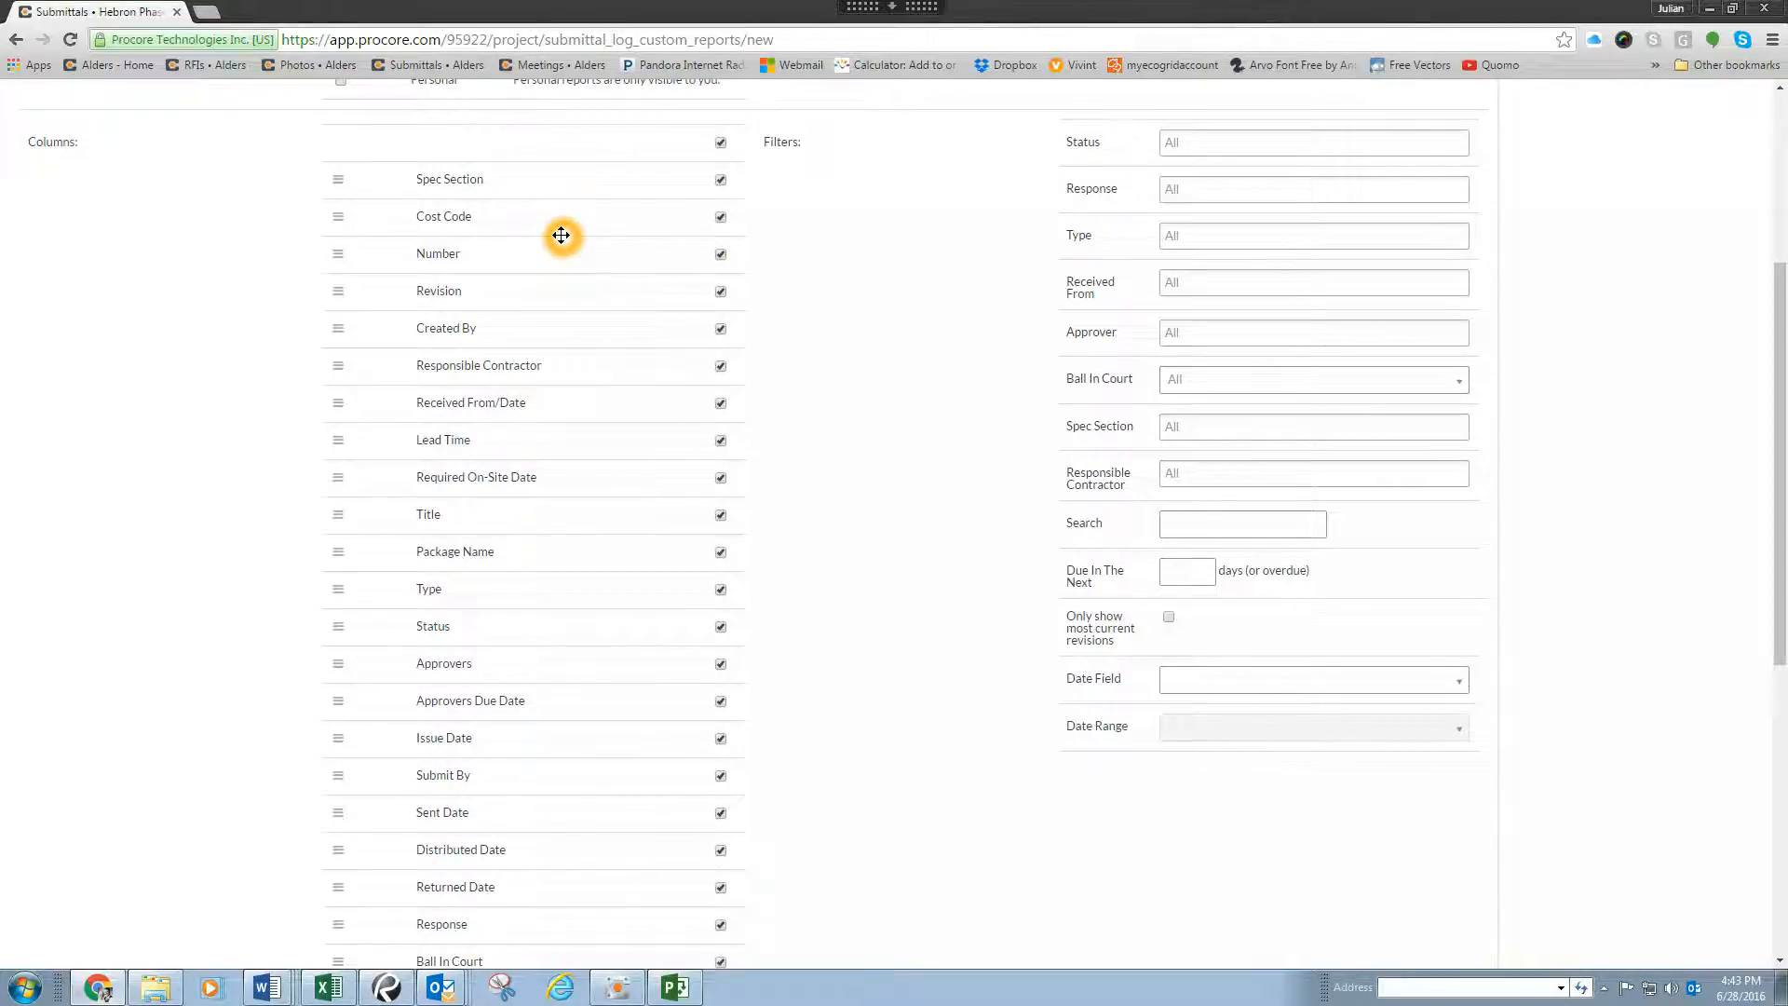
{"action": "left_click", "coordinate": [439, 180]}
{"action": "left_click", "coordinate": [721, 145]}
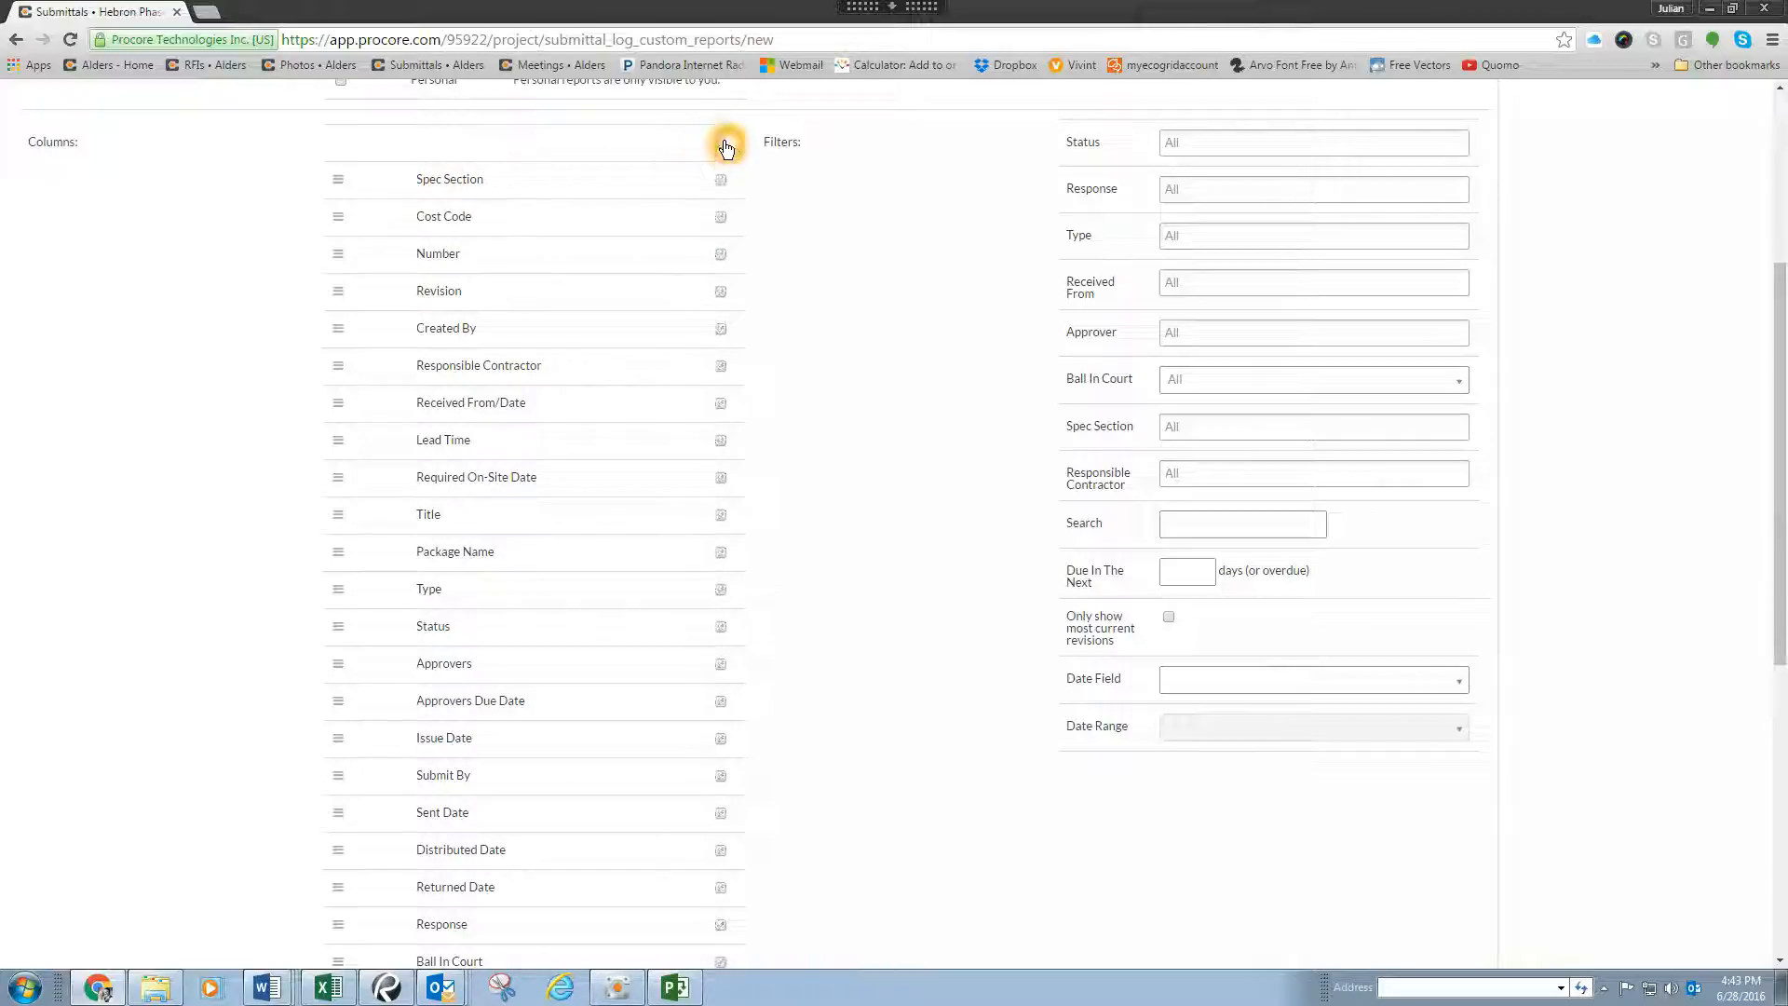
{"action": "left_click", "coordinate": [723, 146]}
{"action": "left_click", "coordinate": [722, 183]}
{"action": "left_click", "coordinate": [722, 255]}
{"action": "left_click", "coordinate": [722, 292]}
Step: Add the Title, Status, Approvers, Sent Date and Returned Date columns to the report
{"action": "scroll", "coordinate": [716, 483], "scroll_direction": "down", "scroll_amount": 1}
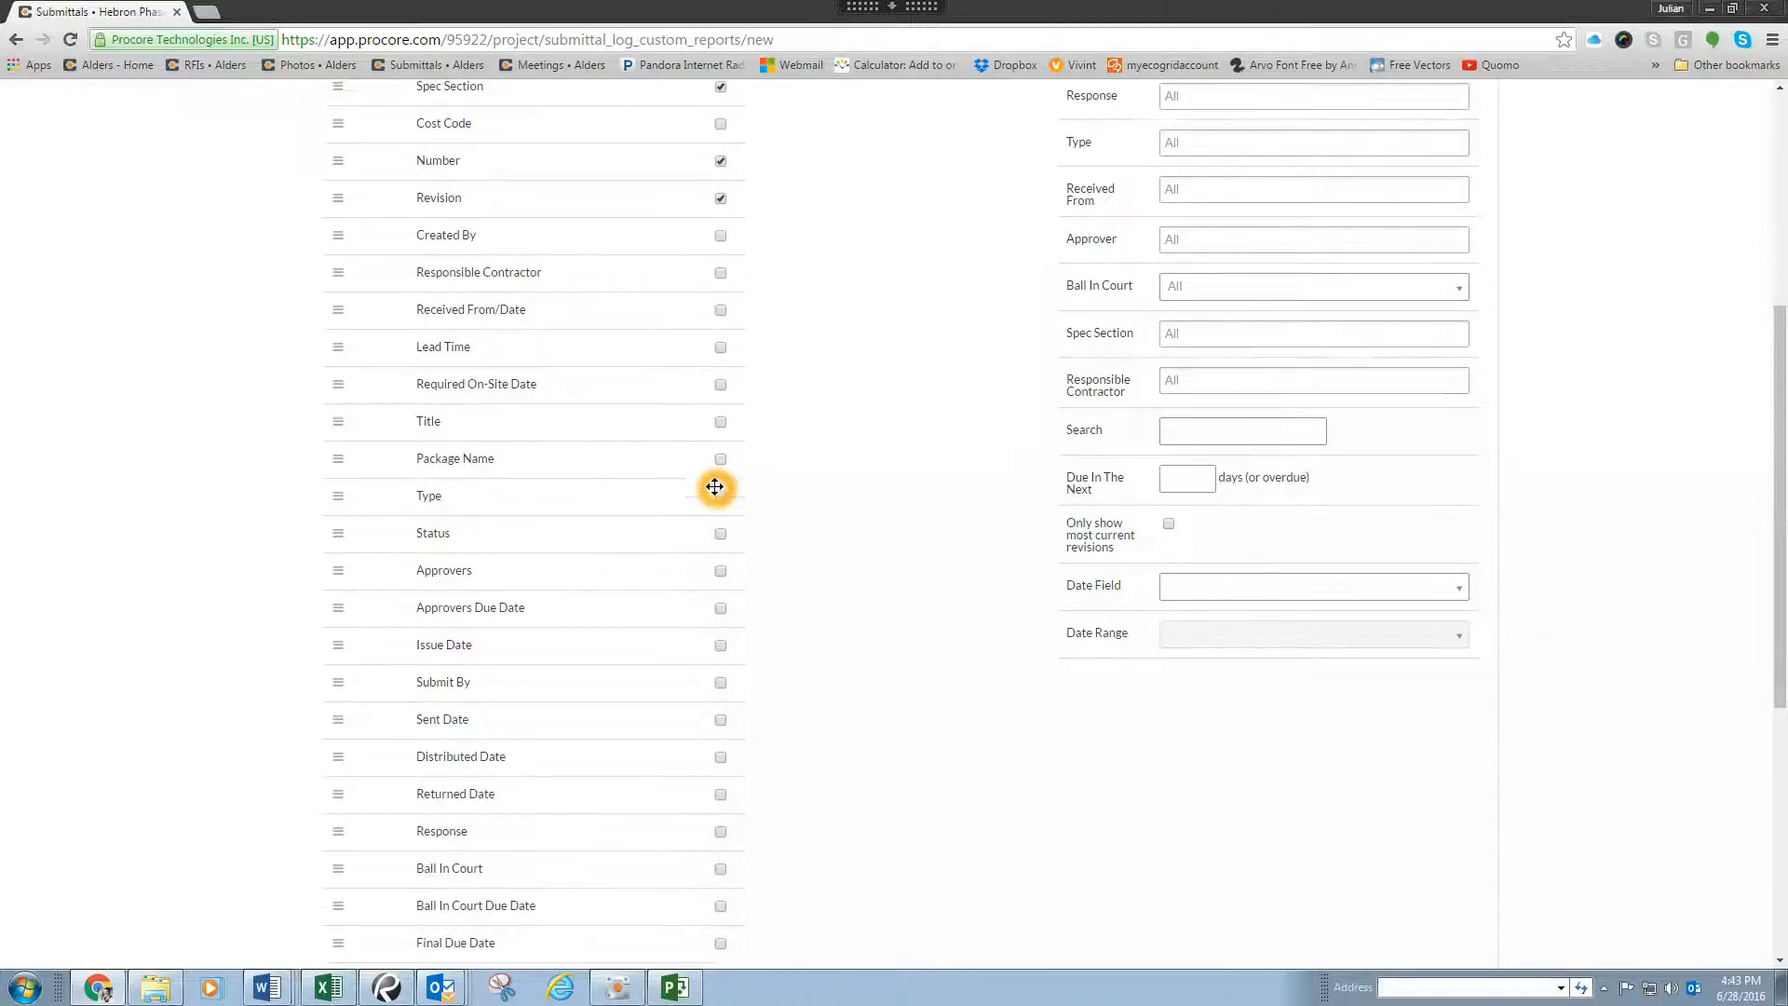
{"action": "left_click", "coordinate": [722, 425]}
{"action": "scroll", "coordinate": [723, 424], "scroll_direction": "down", "scroll_amount": 1}
{"action": "left_click", "coordinate": [721, 439]}
{"action": "left_click", "coordinate": [723, 482]}
{"action": "scroll", "coordinate": [774, 417], "scroll_direction": "down", "scroll_amount": 1}
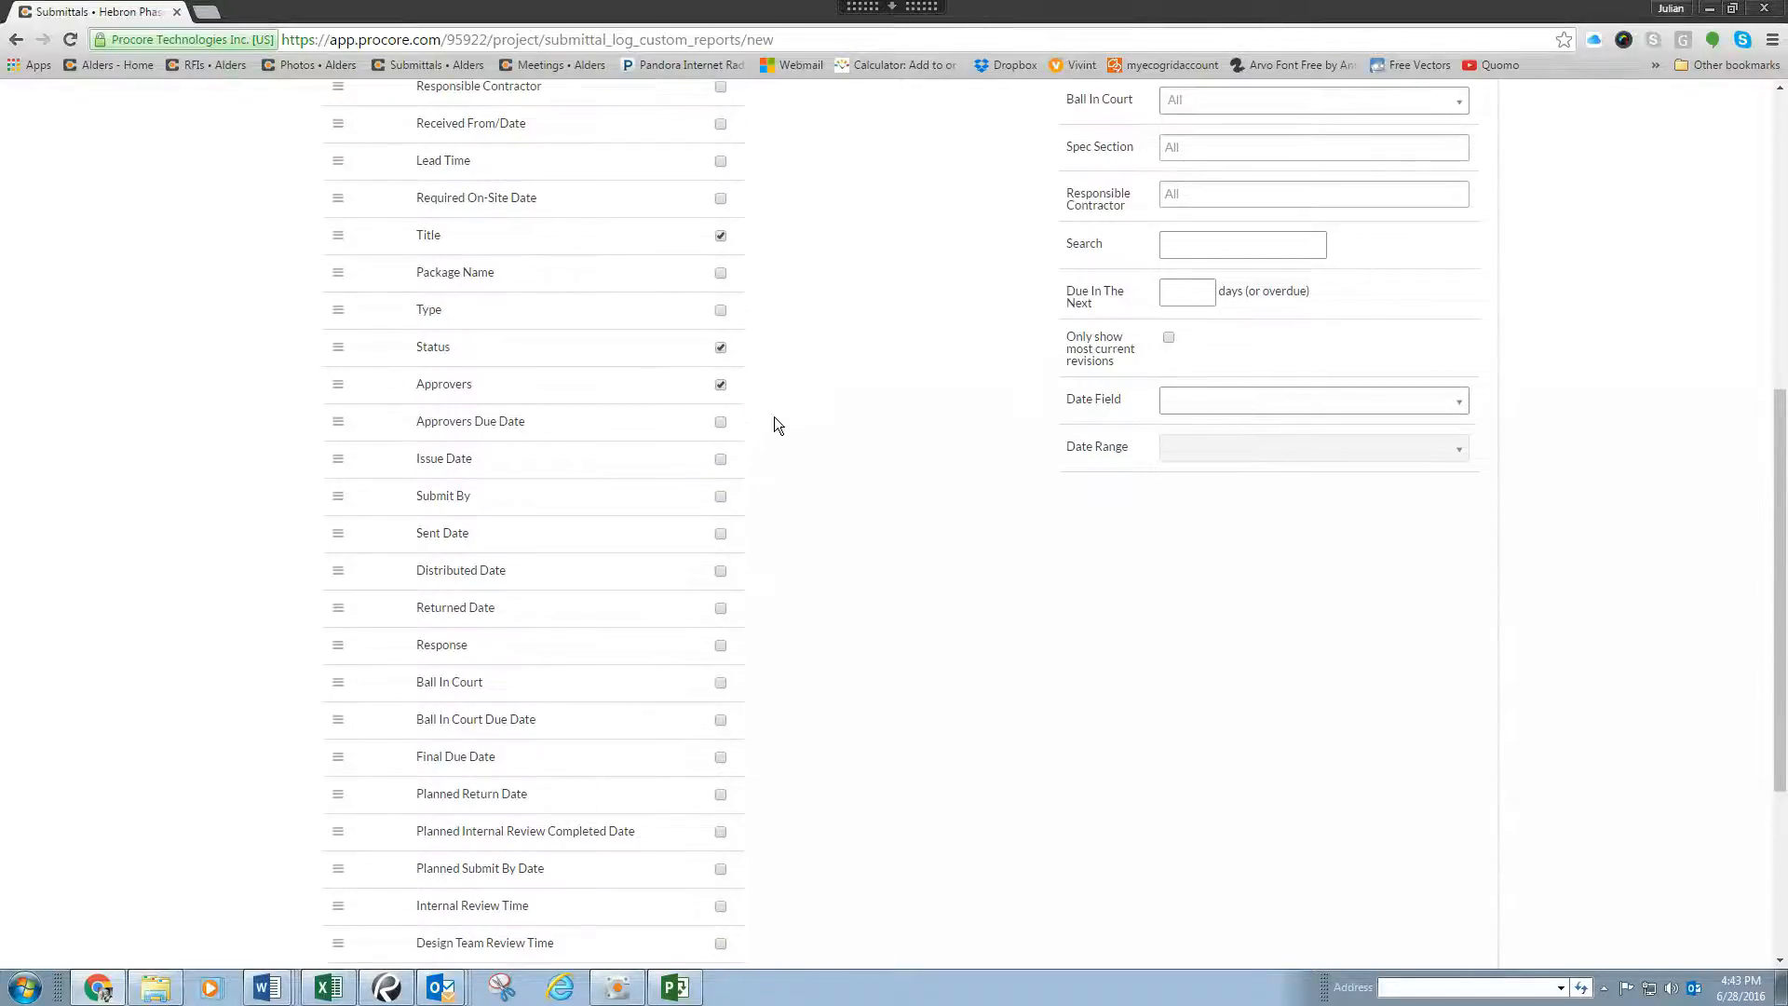
{"action": "left_click", "coordinate": [721, 533]}
{"action": "scroll", "coordinate": [652, 451], "scroll_direction": "down", "scroll_amount": 1}
{"action": "left_click", "coordinate": [720, 517]}
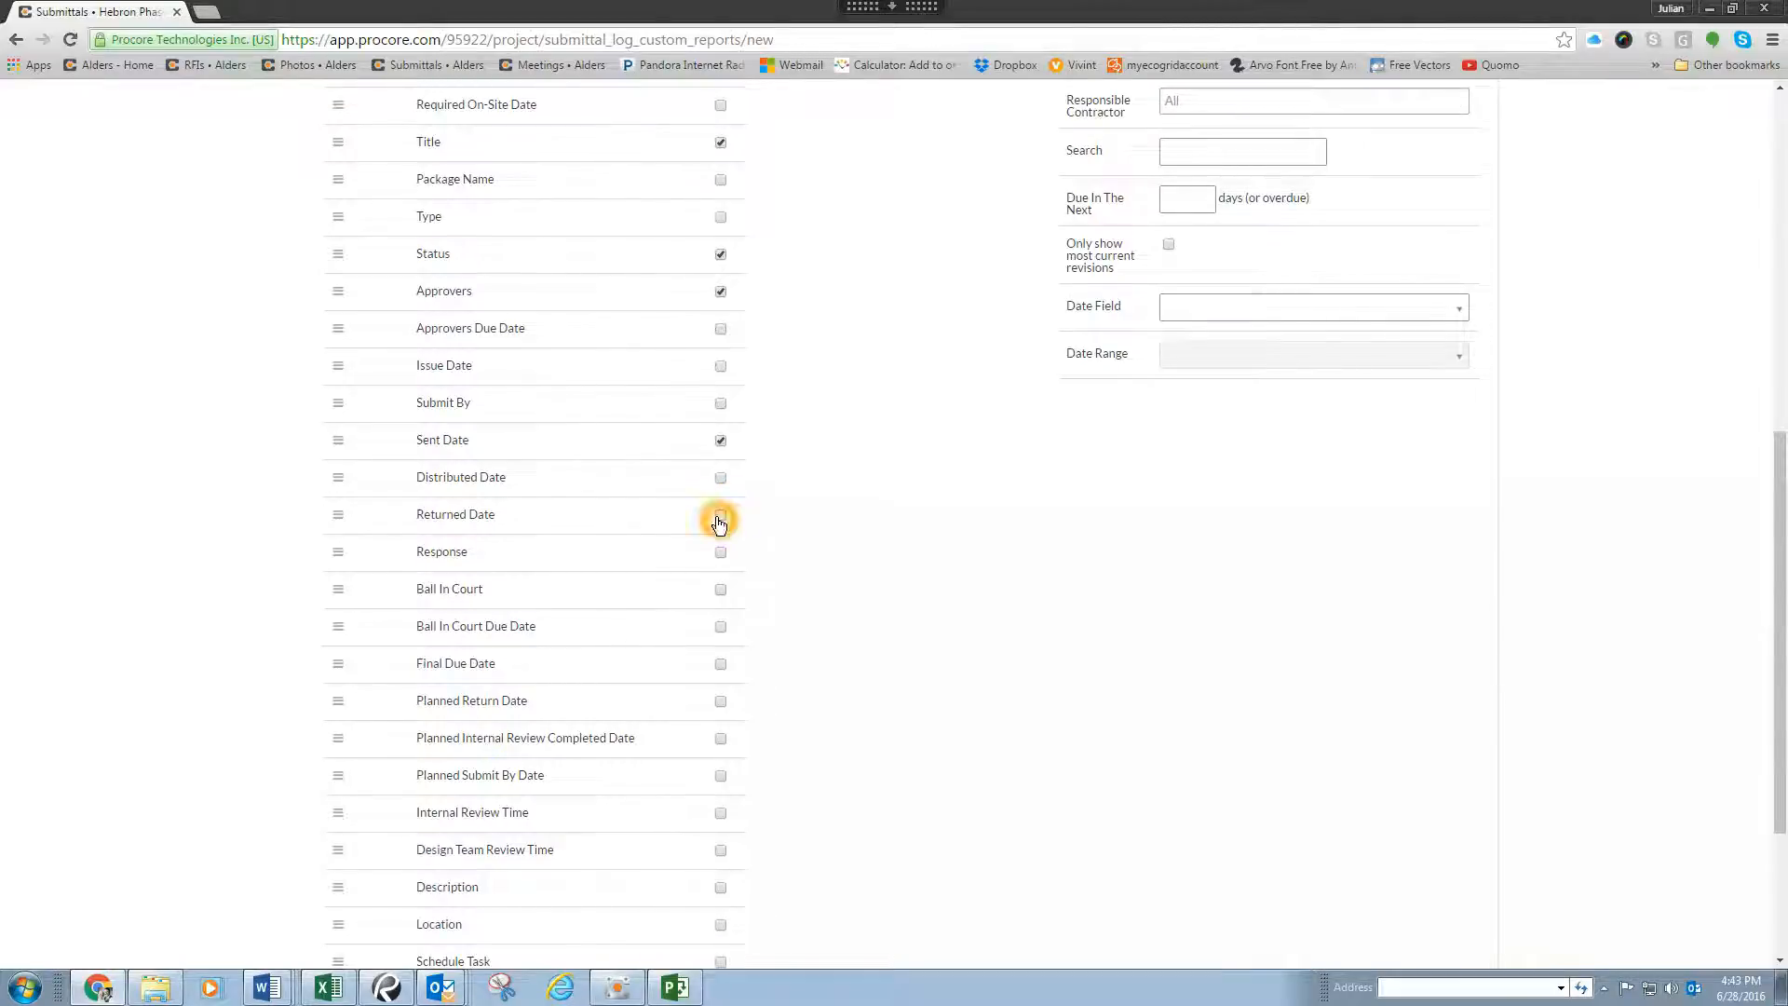
{"action": "left_click", "coordinate": [692, 454]}
Step: Add the Response, Ball In Court, Ball In Court Due Date and Design Team Review Time columns to the report
{"action": "scroll", "coordinate": [692, 455], "scroll_direction": "down", "scroll_amount": 2}
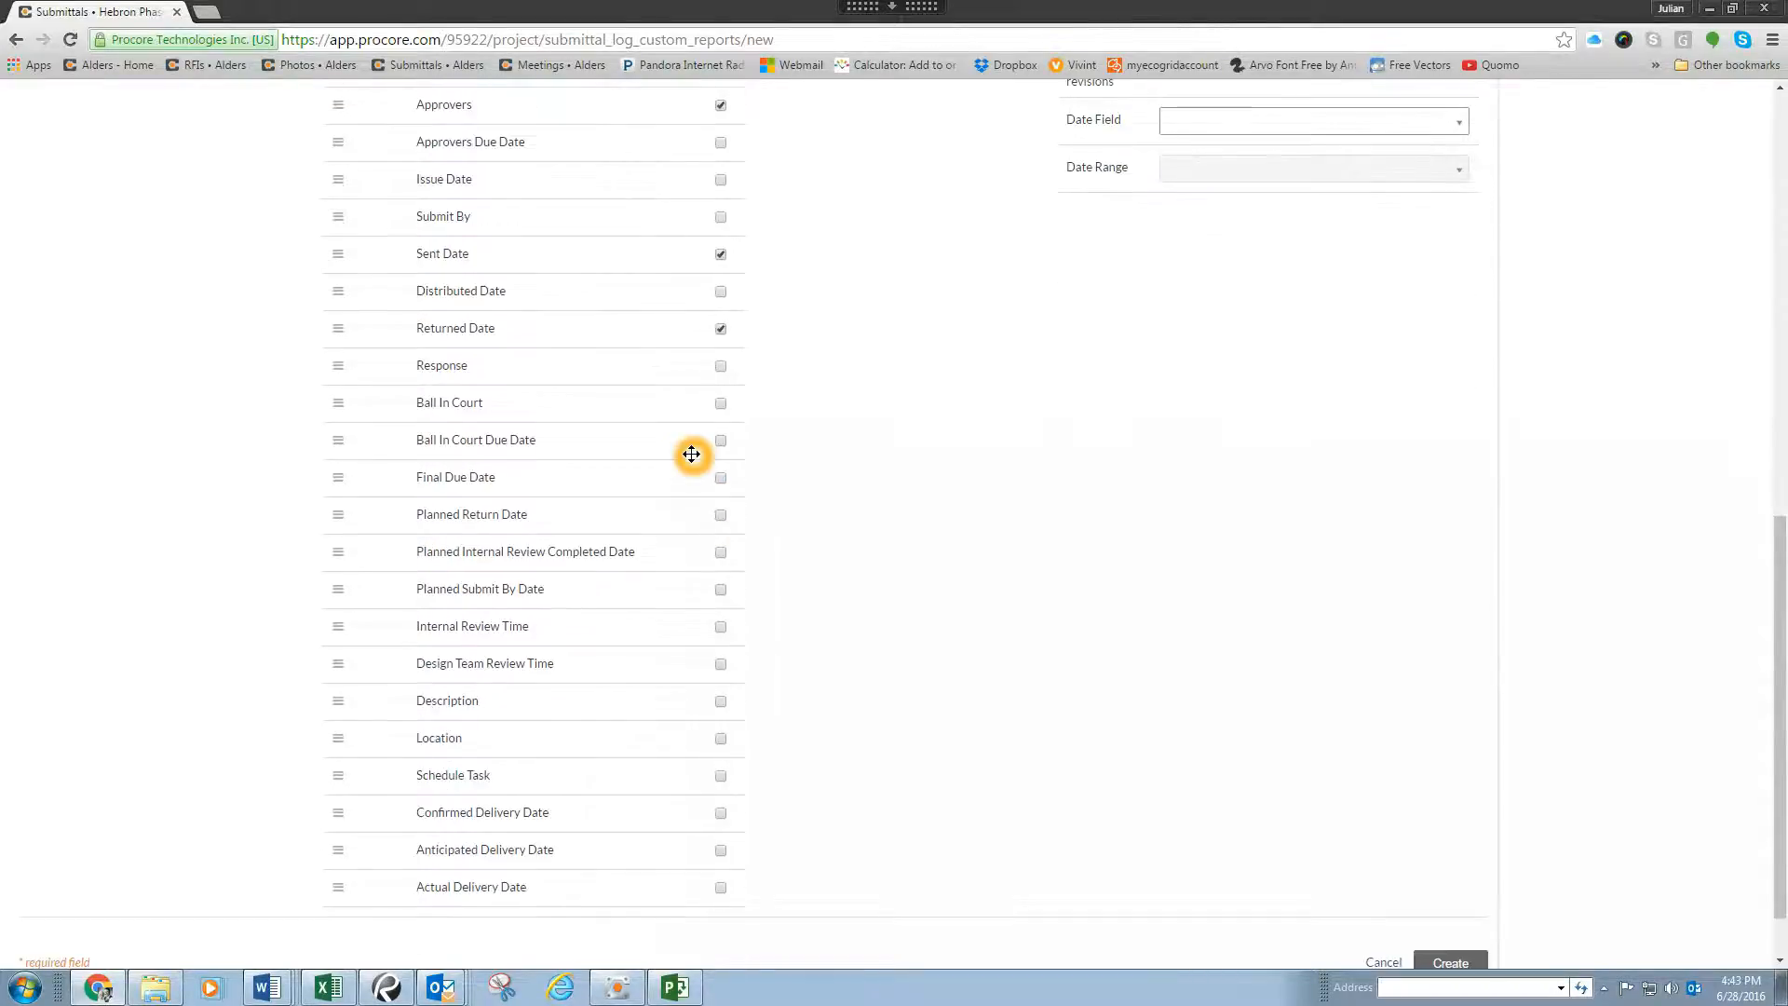
{"action": "left_click", "coordinate": [722, 374]}
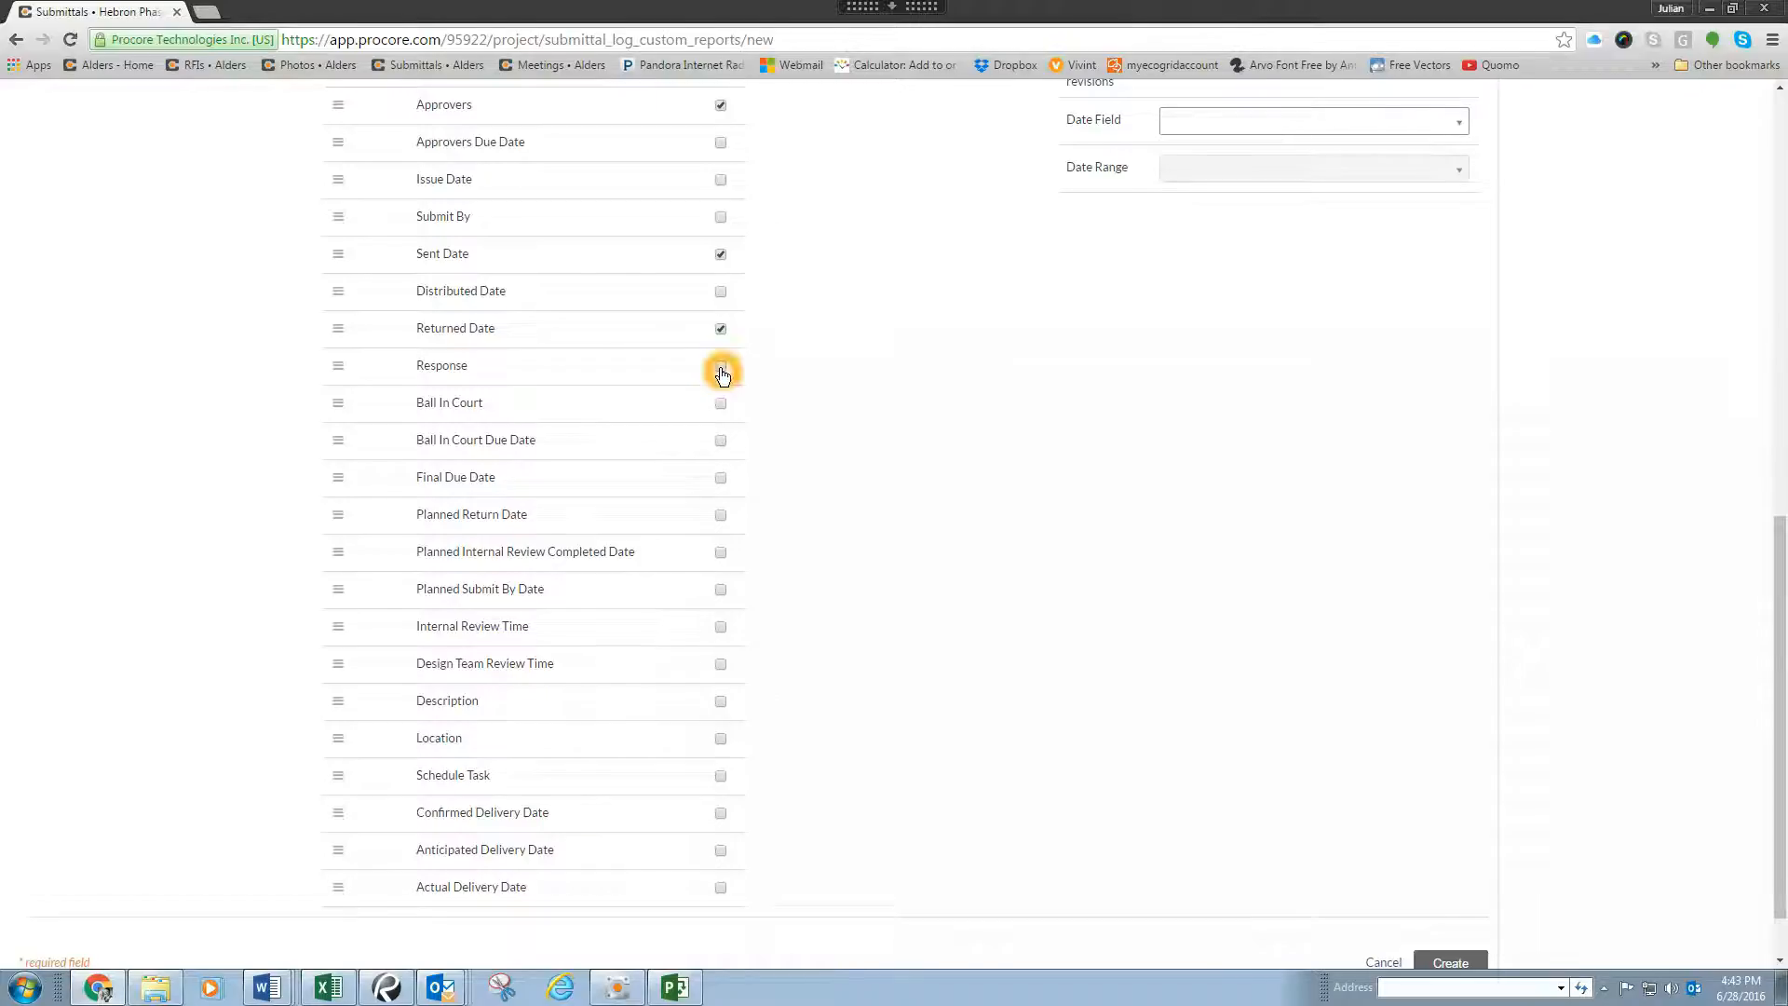
{"action": "left_click", "coordinate": [722, 373]}
{"action": "left_click", "coordinate": [724, 406]}
{"action": "left_click", "coordinate": [721, 441]}
{"action": "left_click", "coordinate": [723, 667]}
{"action": "left_click", "coordinate": [725, 670]}
{"action": "left_click", "coordinate": [602, 261]}
{"action": "left_click", "coordinate": [339, 259]}
{"action": "mouse_move", "coordinate": [339, 256]}
{"action": "left_mouse_down"}
{"action": "mouse_move", "coordinate": [340, 300]}
{"action": "mouse_move", "coordinate": [343, 259]}
{"action": "left_mouse_up"}
{"action": "left_click", "coordinate": [375, 347]}
{"action": "scroll", "coordinate": [375, 348], "scroll_direction": "up", "scroll_amount": 1}
{"action": "left_click", "coordinate": [336, 253]}
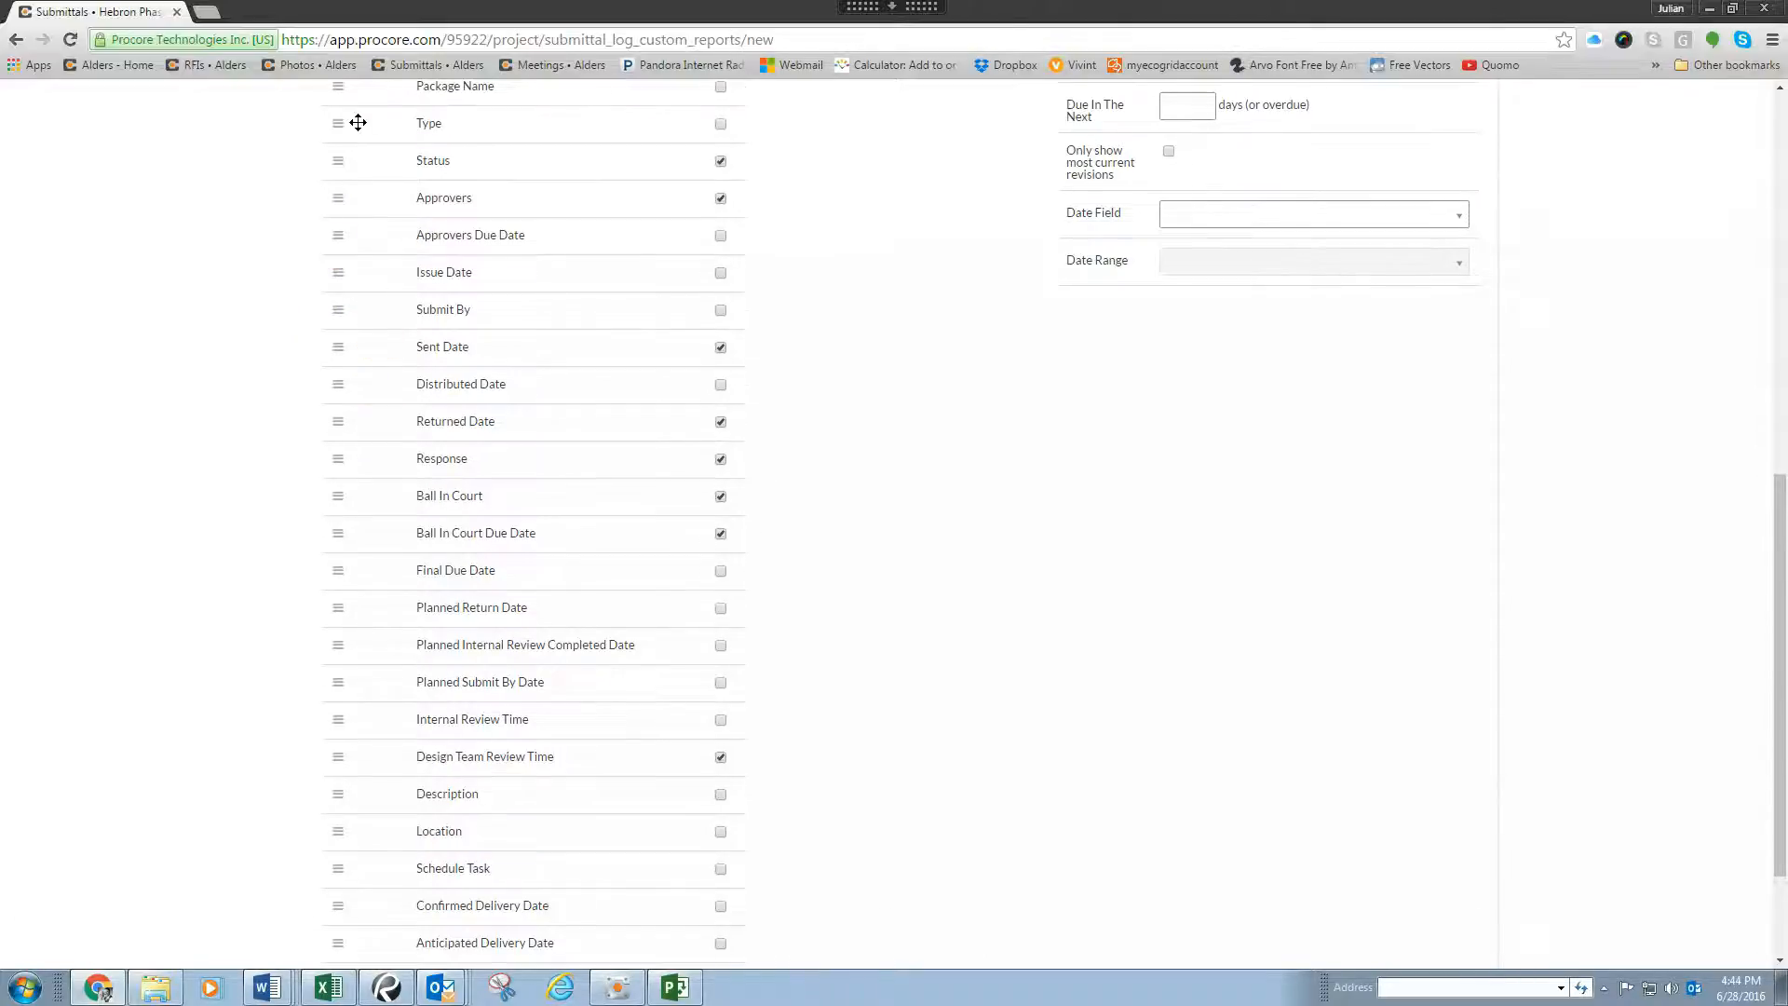
{"action": "left_click", "coordinate": [341, 296]}
Step: Filter the report by status to include Closed and Open submittals
{"action": "scroll", "coordinate": [1024, 387], "scroll_direction": "up", "scroll_amount": 7}
{"action": "left_click", "coordinate": [1230, 328]}
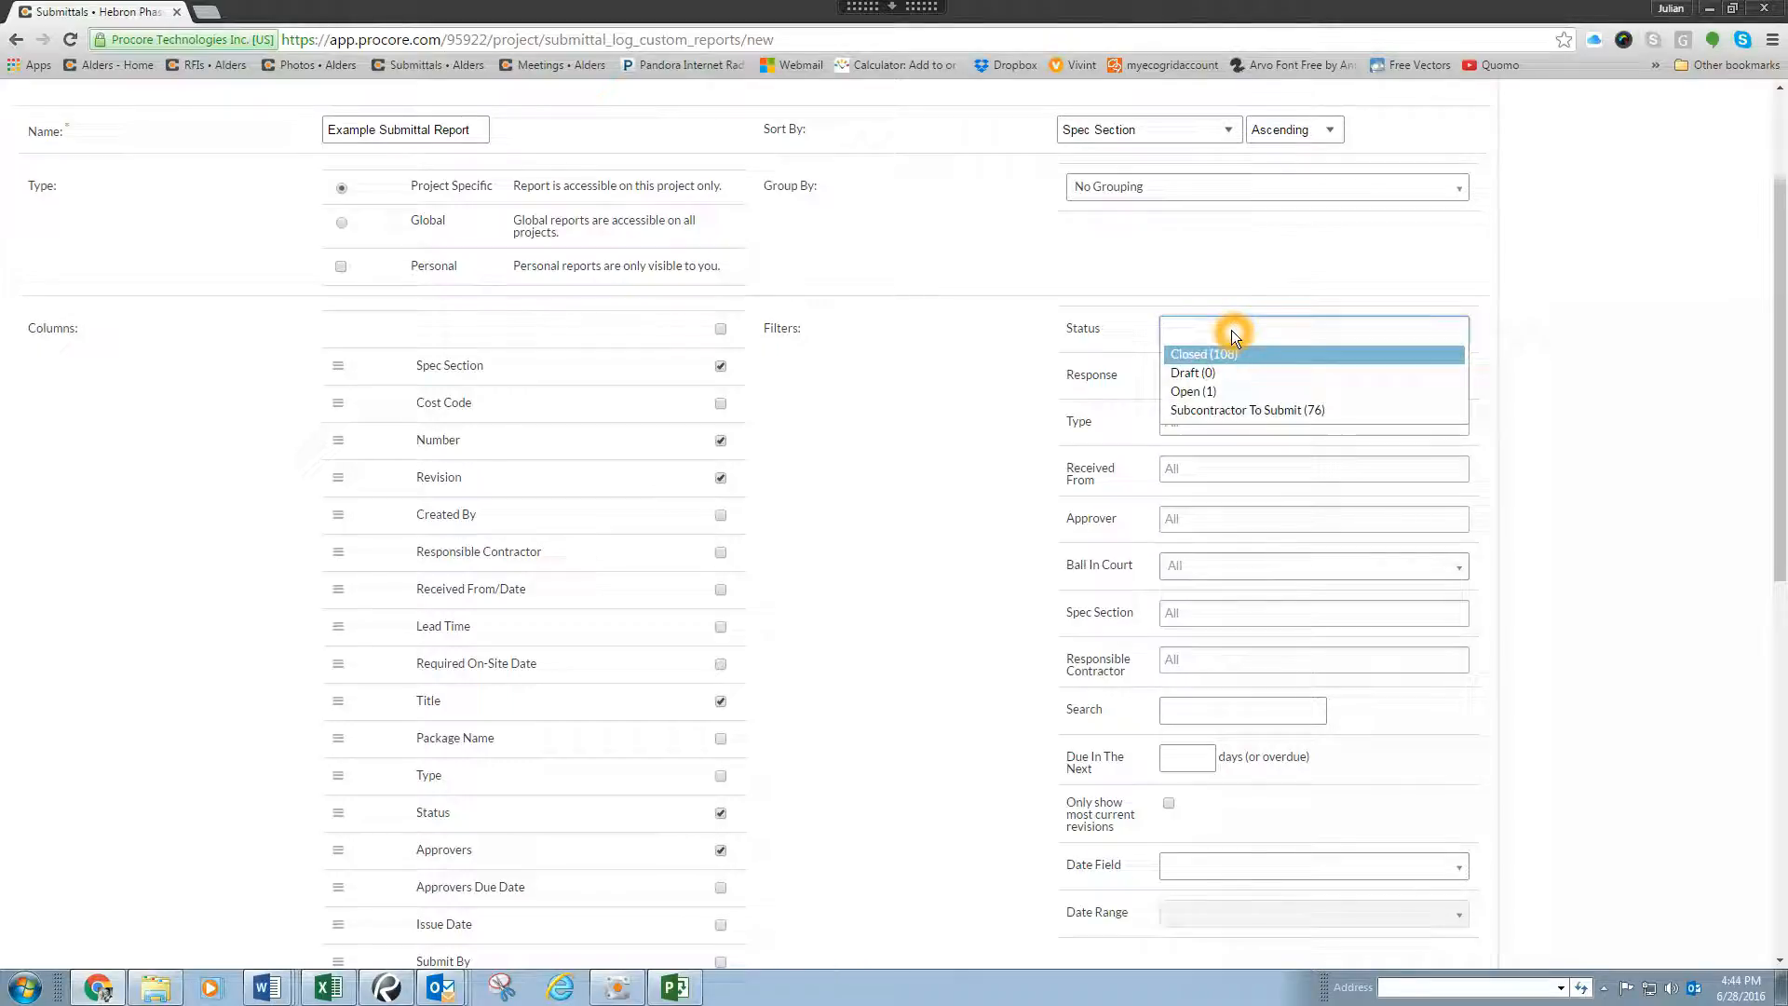
{"action": "left_click", "coordinate": [1276, 357]}
{"action": "left_click", "coordinate": [1304, 331]}
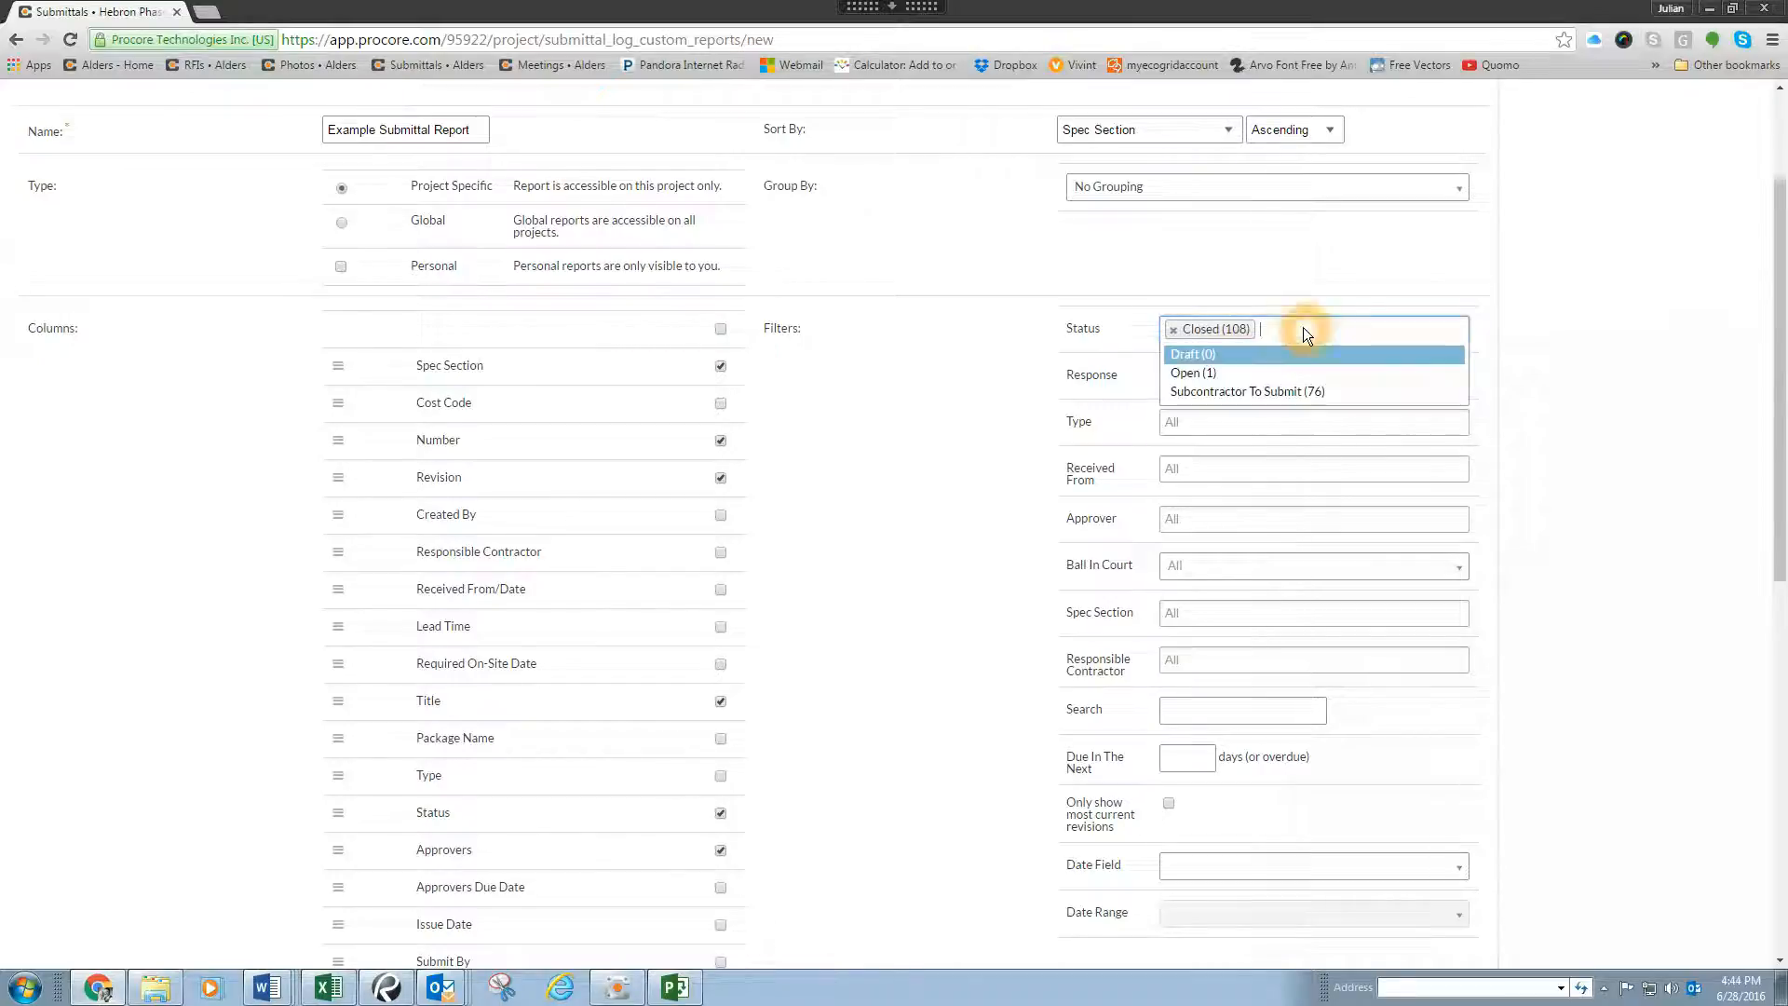
{"action": "left_click", "coordinate": [1209, 374]}
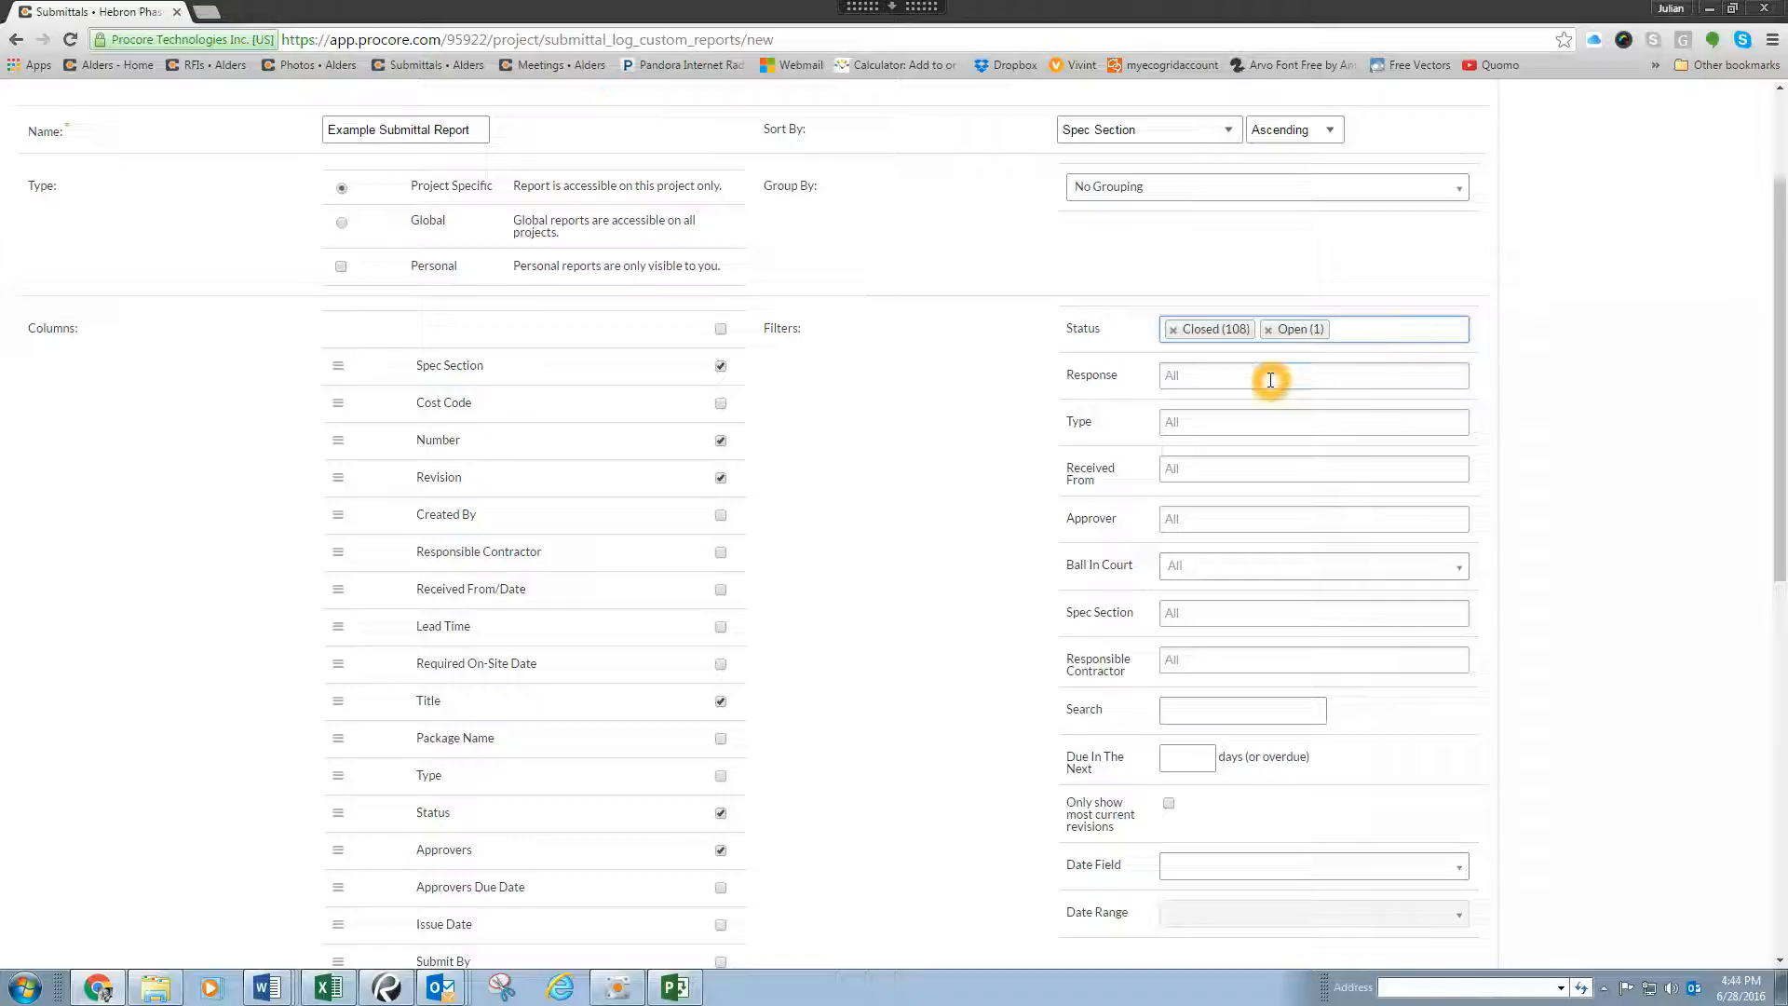
Step: Examine the response filter's options and the remaining filters available for the report
{"action": "left_click", "coordinate": [1199, 373]}
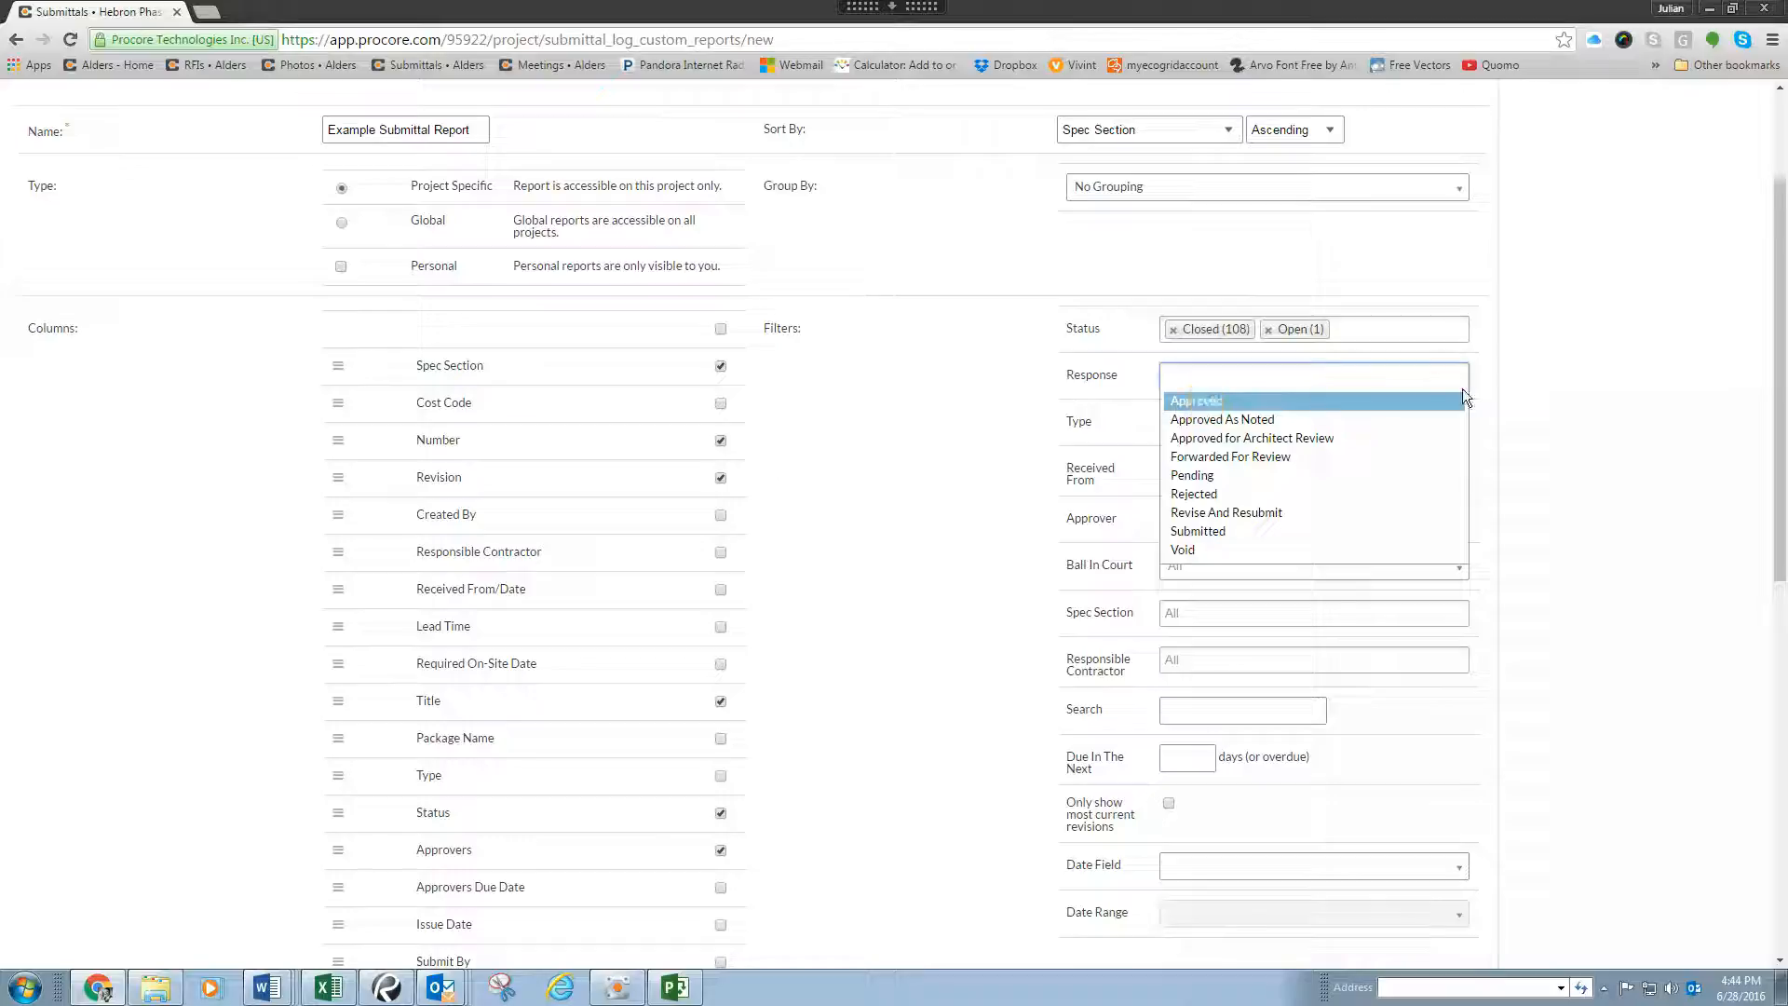
{"action": "left_click", "coordinate": [1553, 365]}
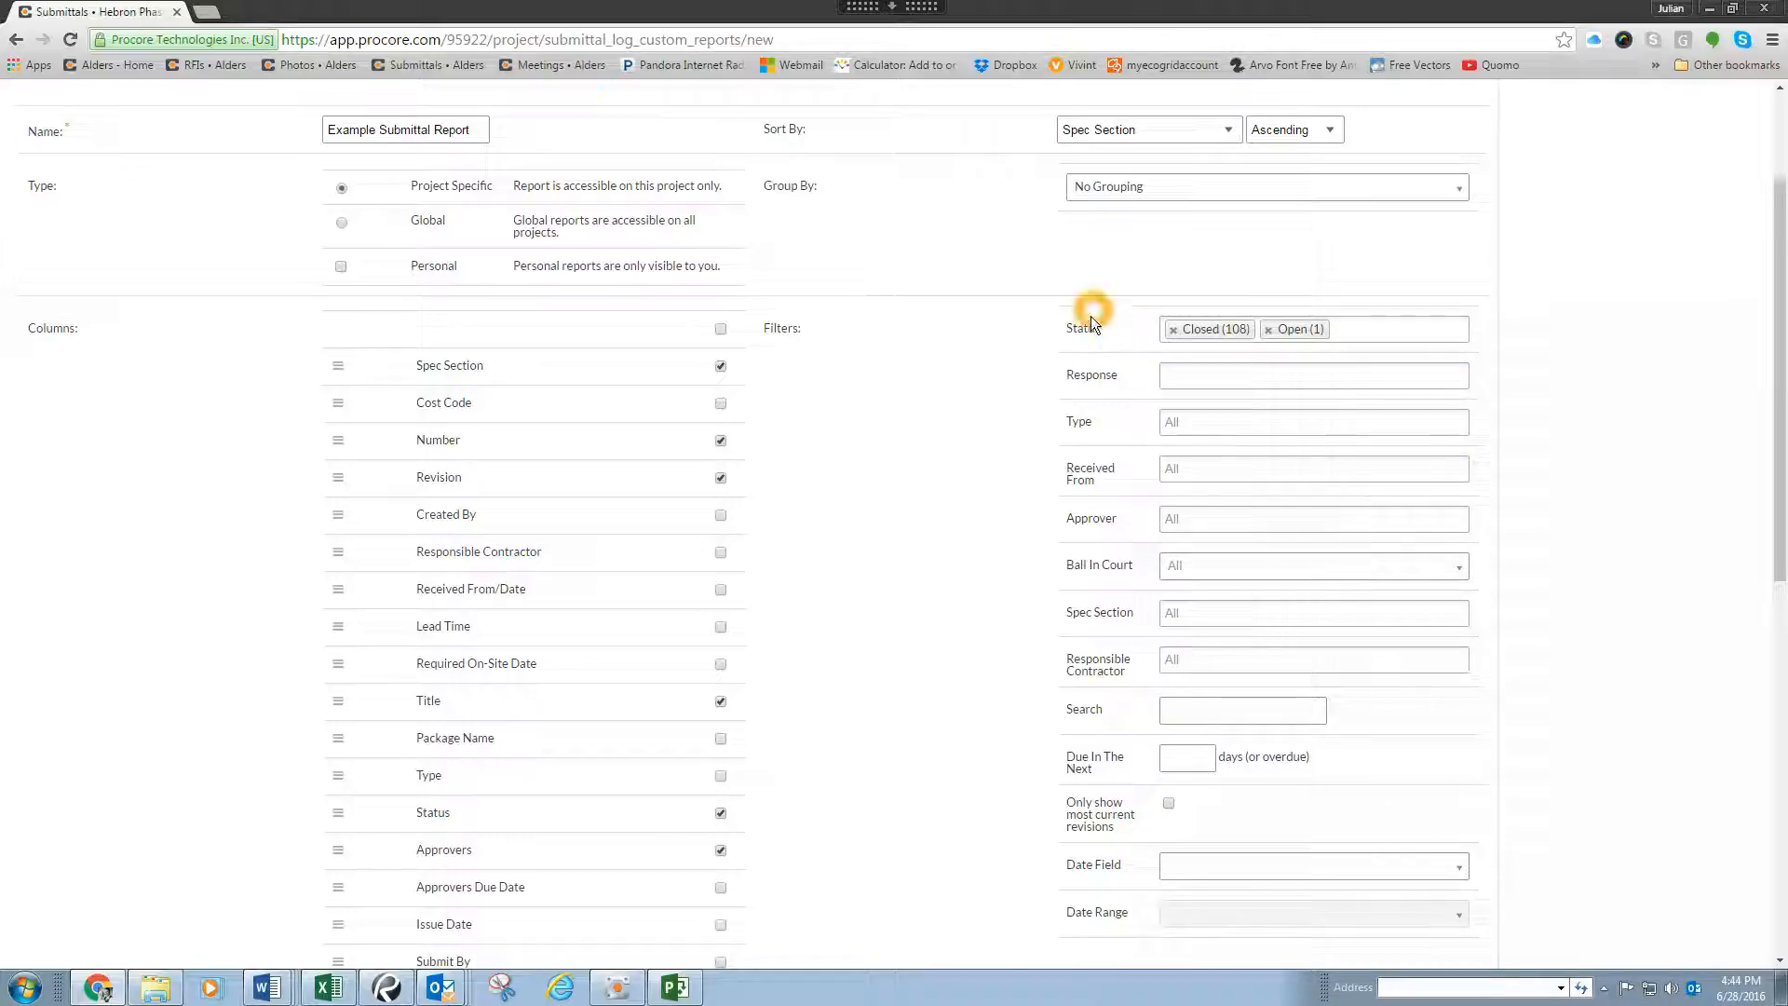
{"action": "left_click", "coordinate": [1086, 478]}
{"action": "left_click", "coordinate": [1088, 562]}
{"action": "left_click", "coordinate": [1232, 362]}
{"action": "left_click", "coordinate": [1227, 630]}
{"action": "left_click", "coordinate": [1230, 704]}
{"action": "left_click", "coordinate": [1070, 531]}
Step: Create the custom report with the chosen columns, sorting and filters
{"action": "scroll", "coordinate": [1070, 531], "scroll_direction": "down", "scroll_amount": 3}
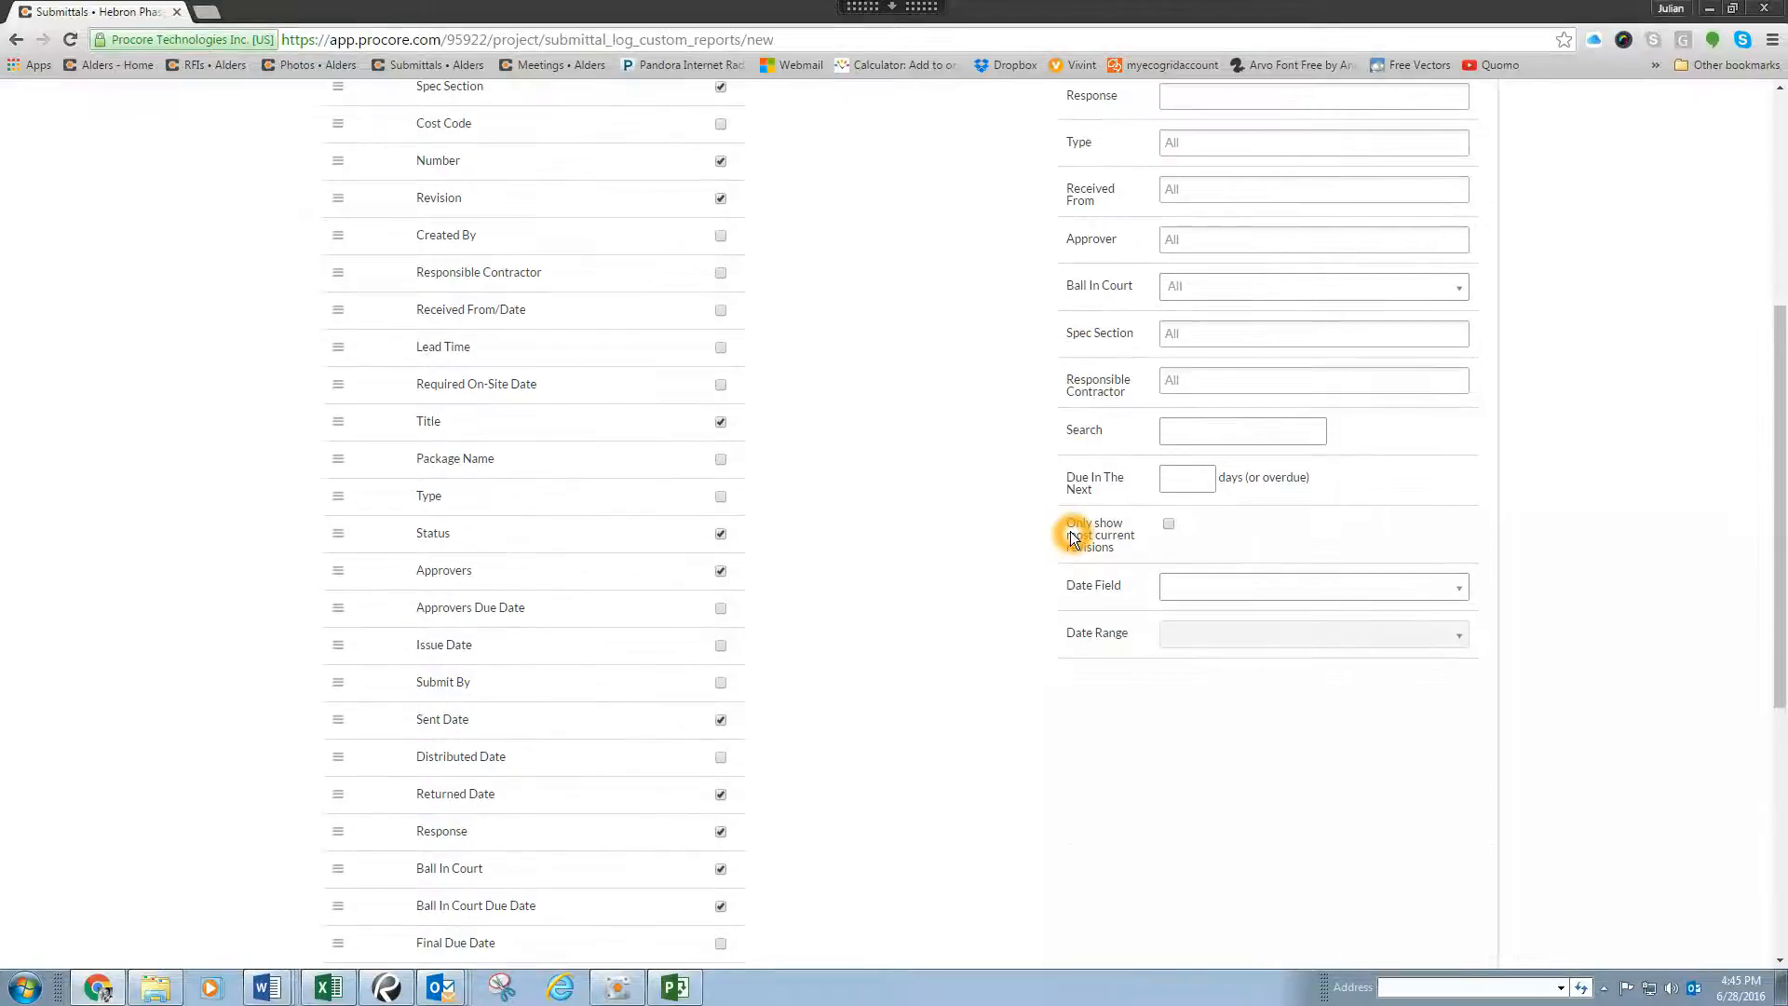
{"action": "scroll", "coordinate": [1070, 531], "scroll_direction": "down", "scroll_amount": 6}
{"action": "left_click", "coordinate": [1058, 504]}
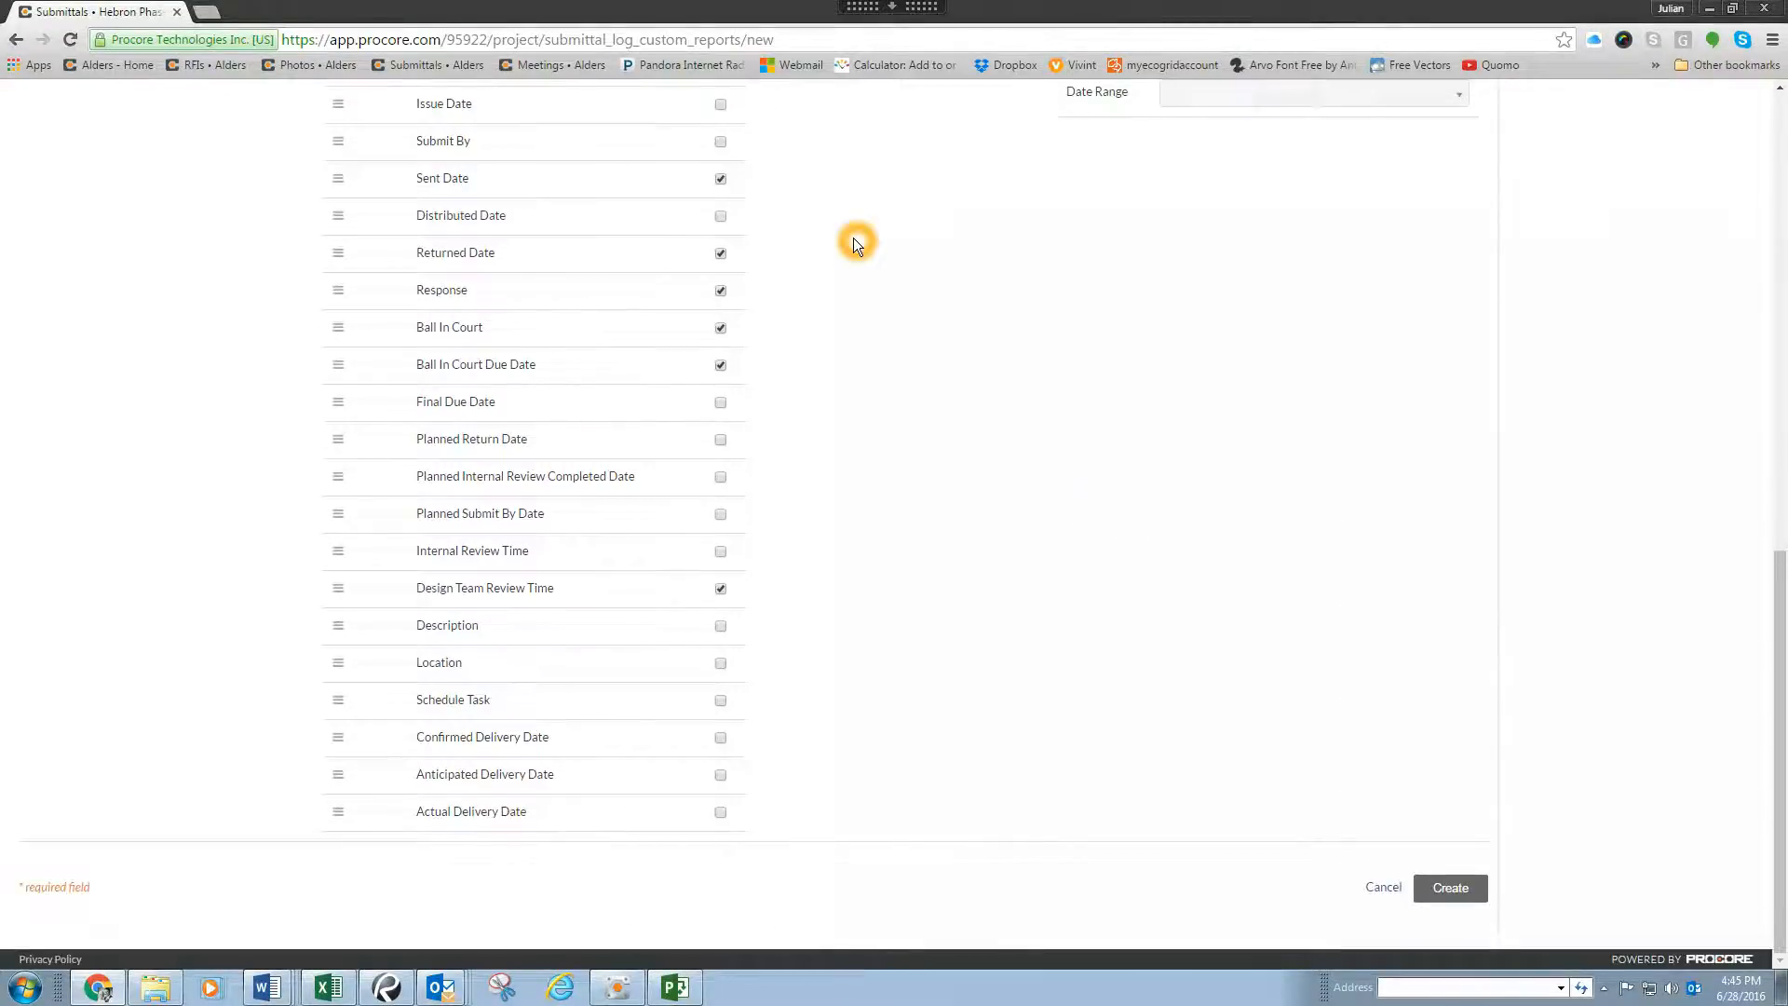
{"action": "left_click", "coordinate": [1468, 890]}
{"action": "left_click", "coordinate": [1470, 892]}
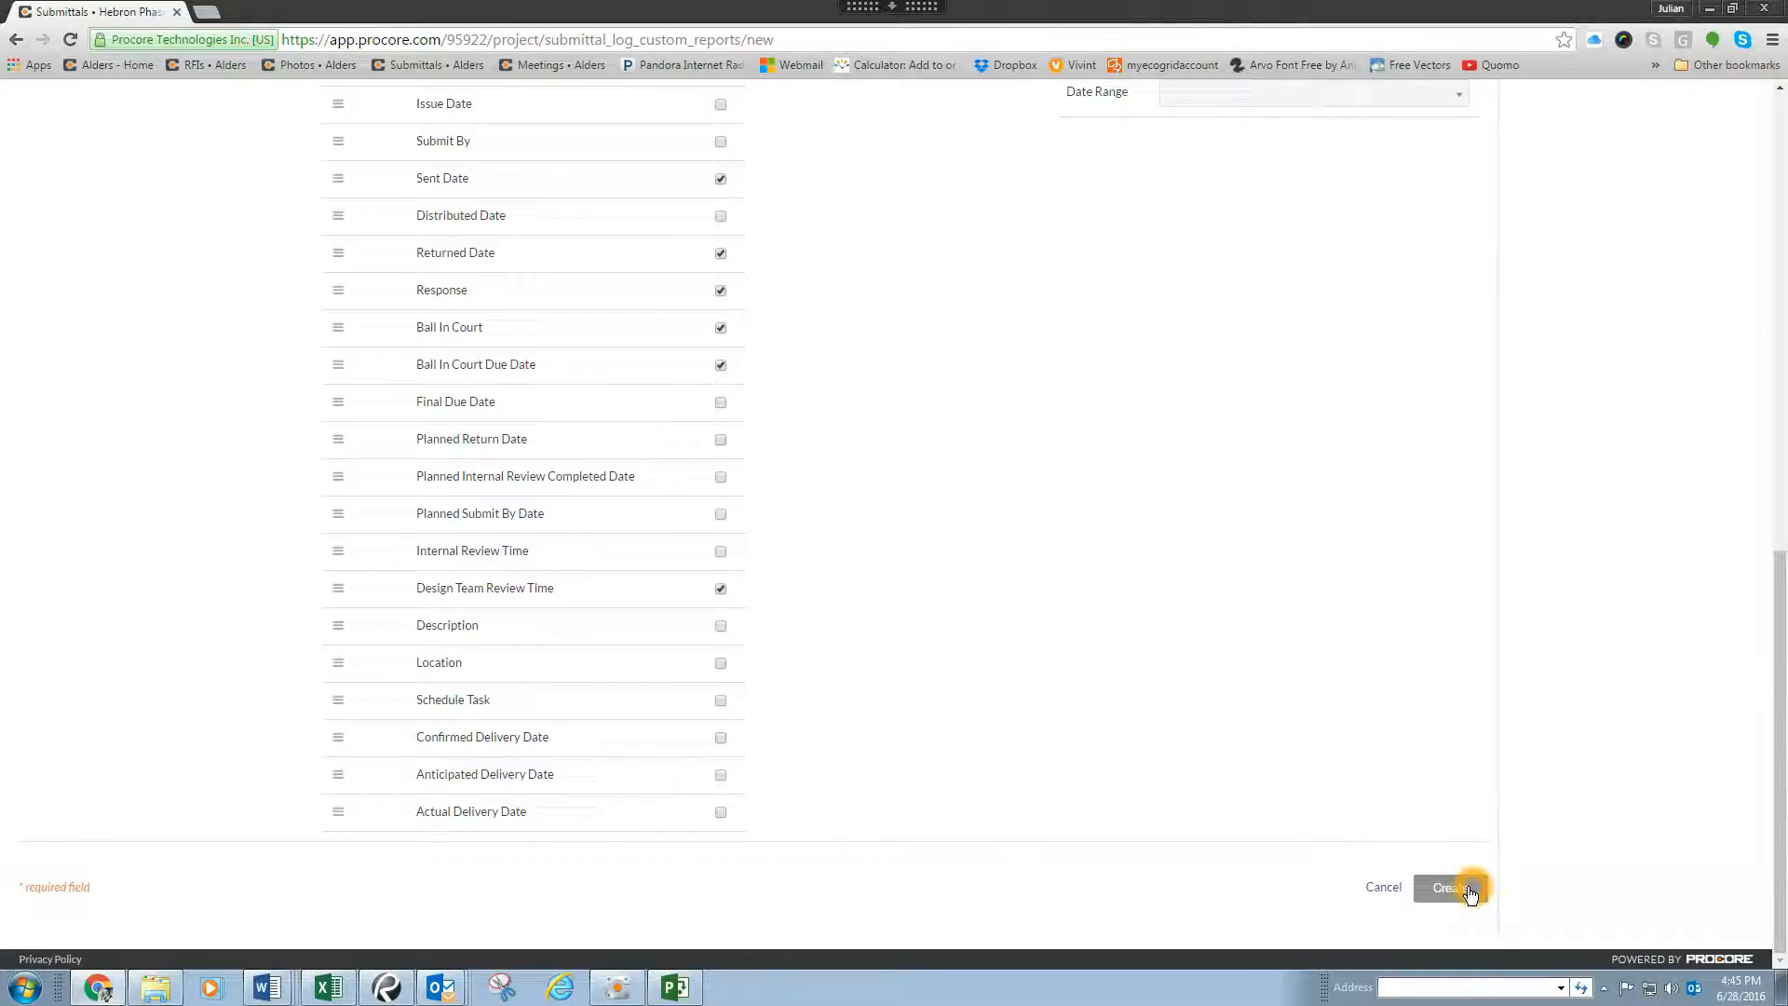
{"action": "left_click", "coordinate": [1464, 887]}
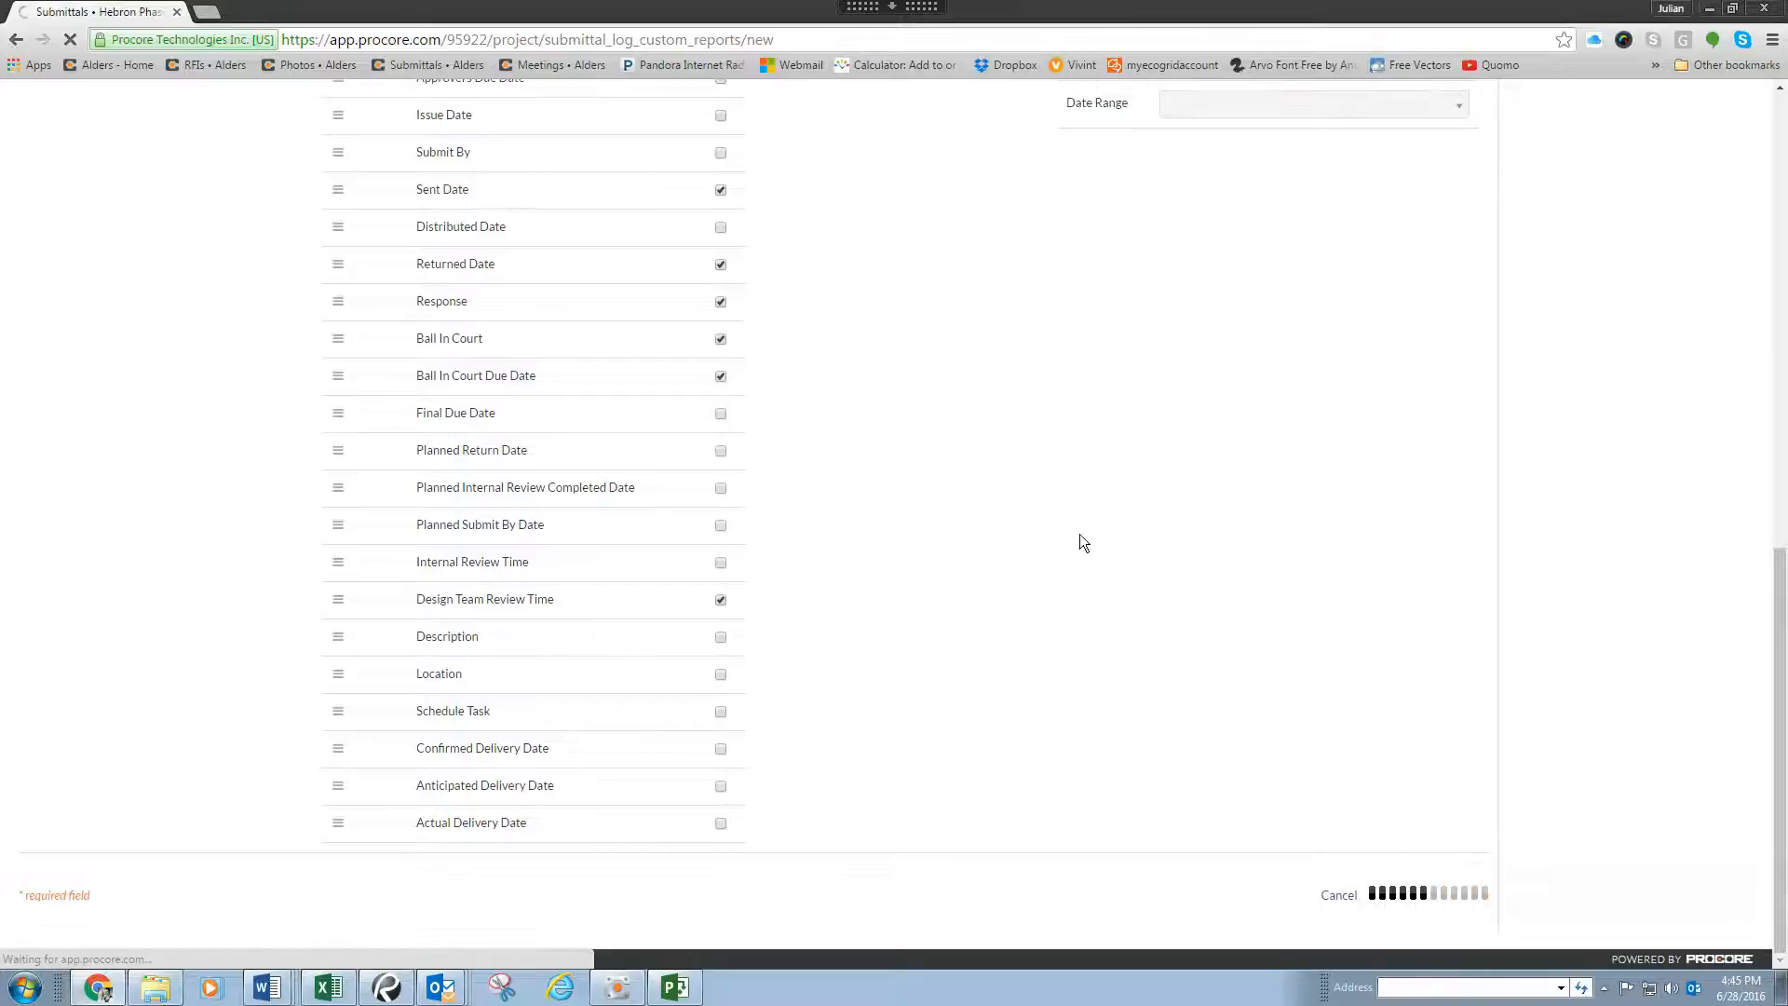
{"action": "left_click", "coordinate": [1038, 432]}
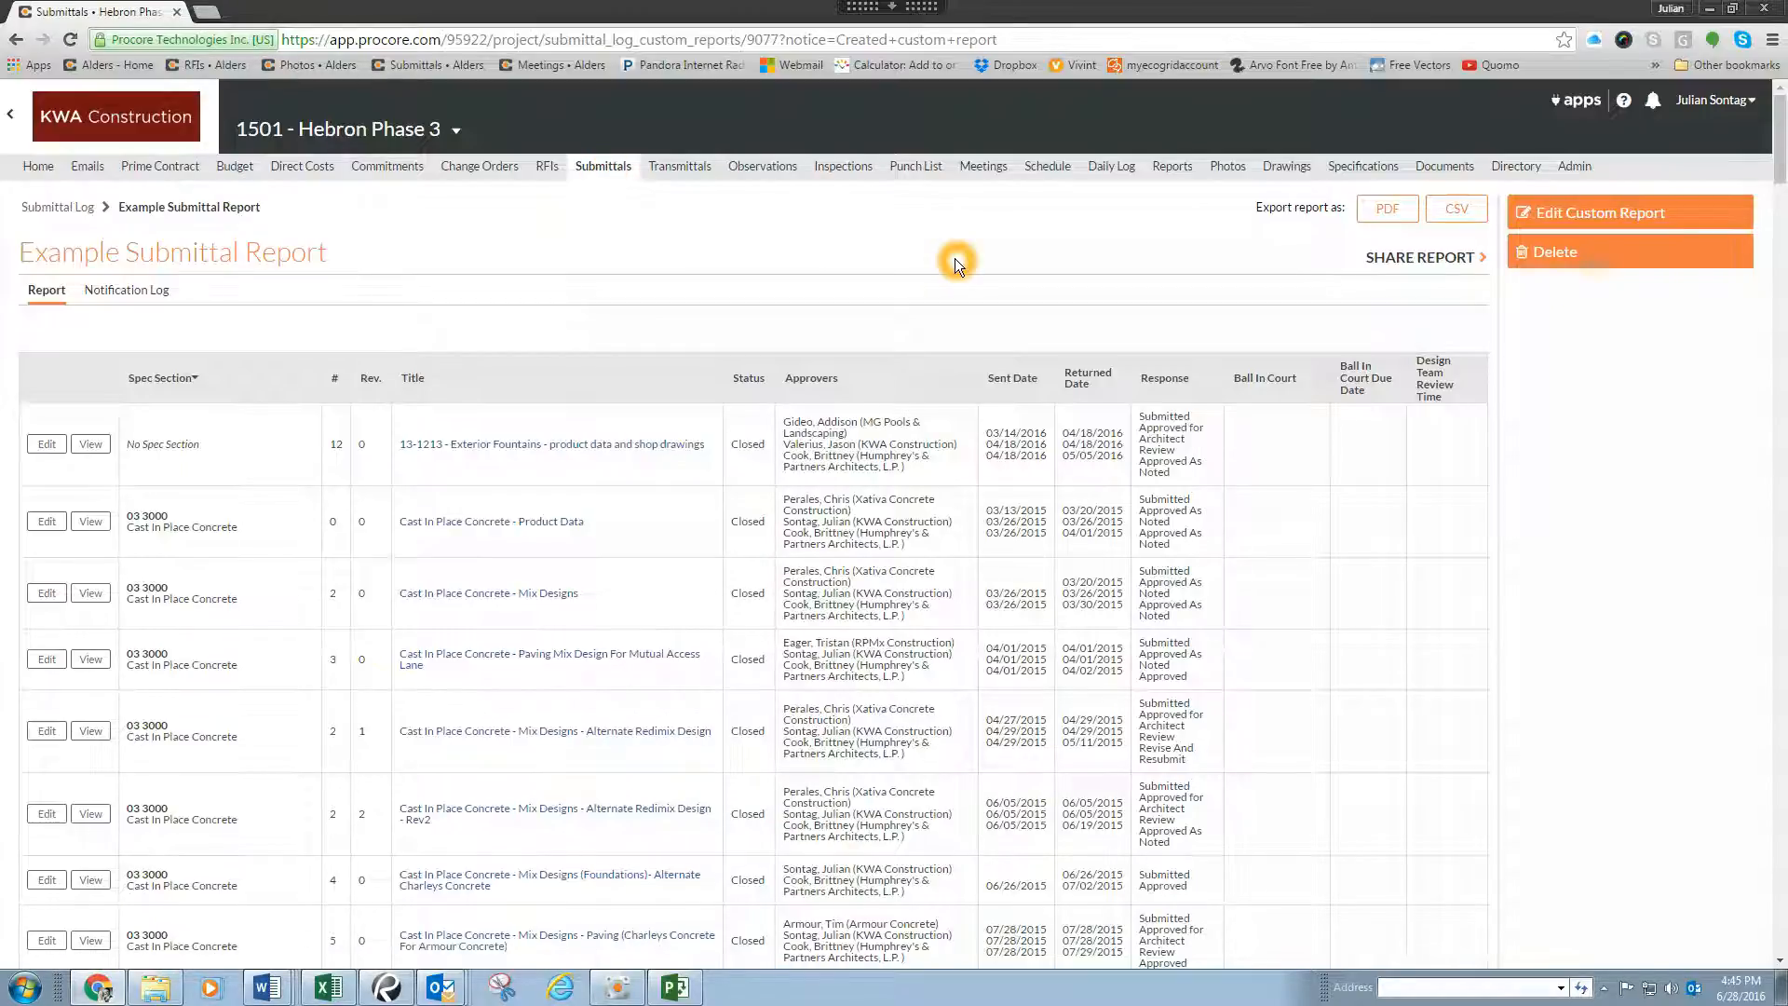
Step: Return to the submittal log, open the saved Example Submittal Report and look through its entries
{"action": "left_click", "coordinate": [43, 205]}
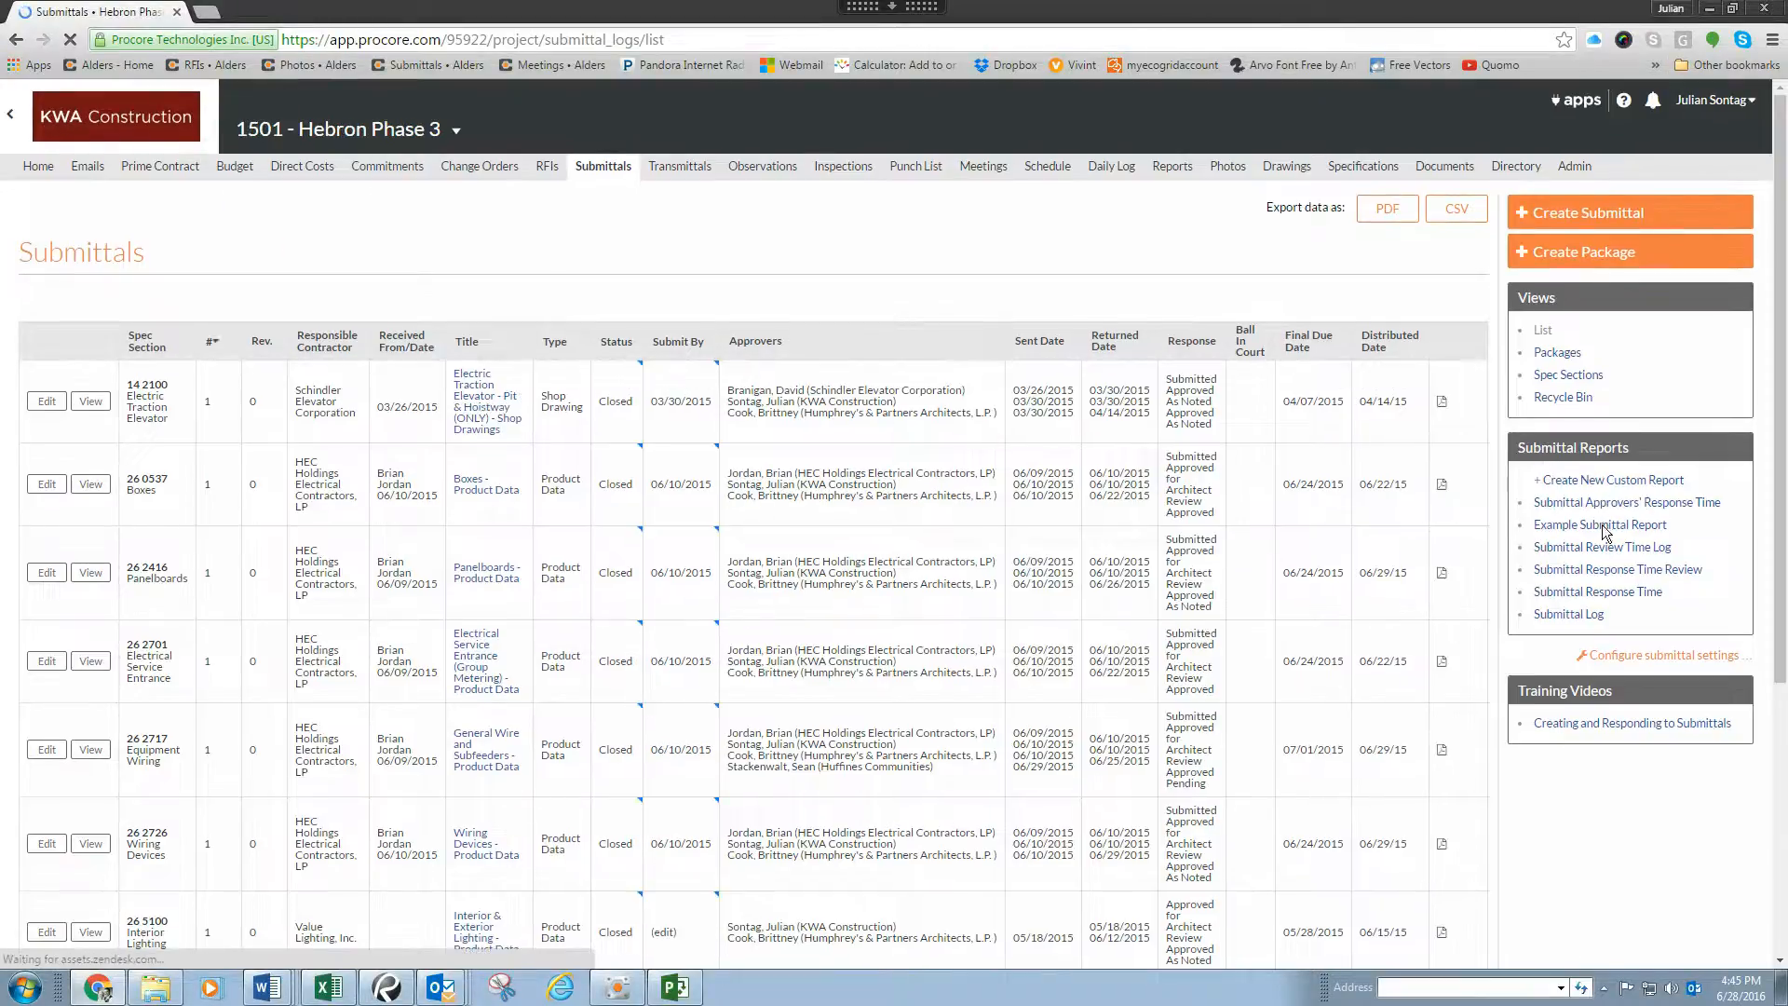
{"action": "left_click", "coordinate": [1600, 524]}
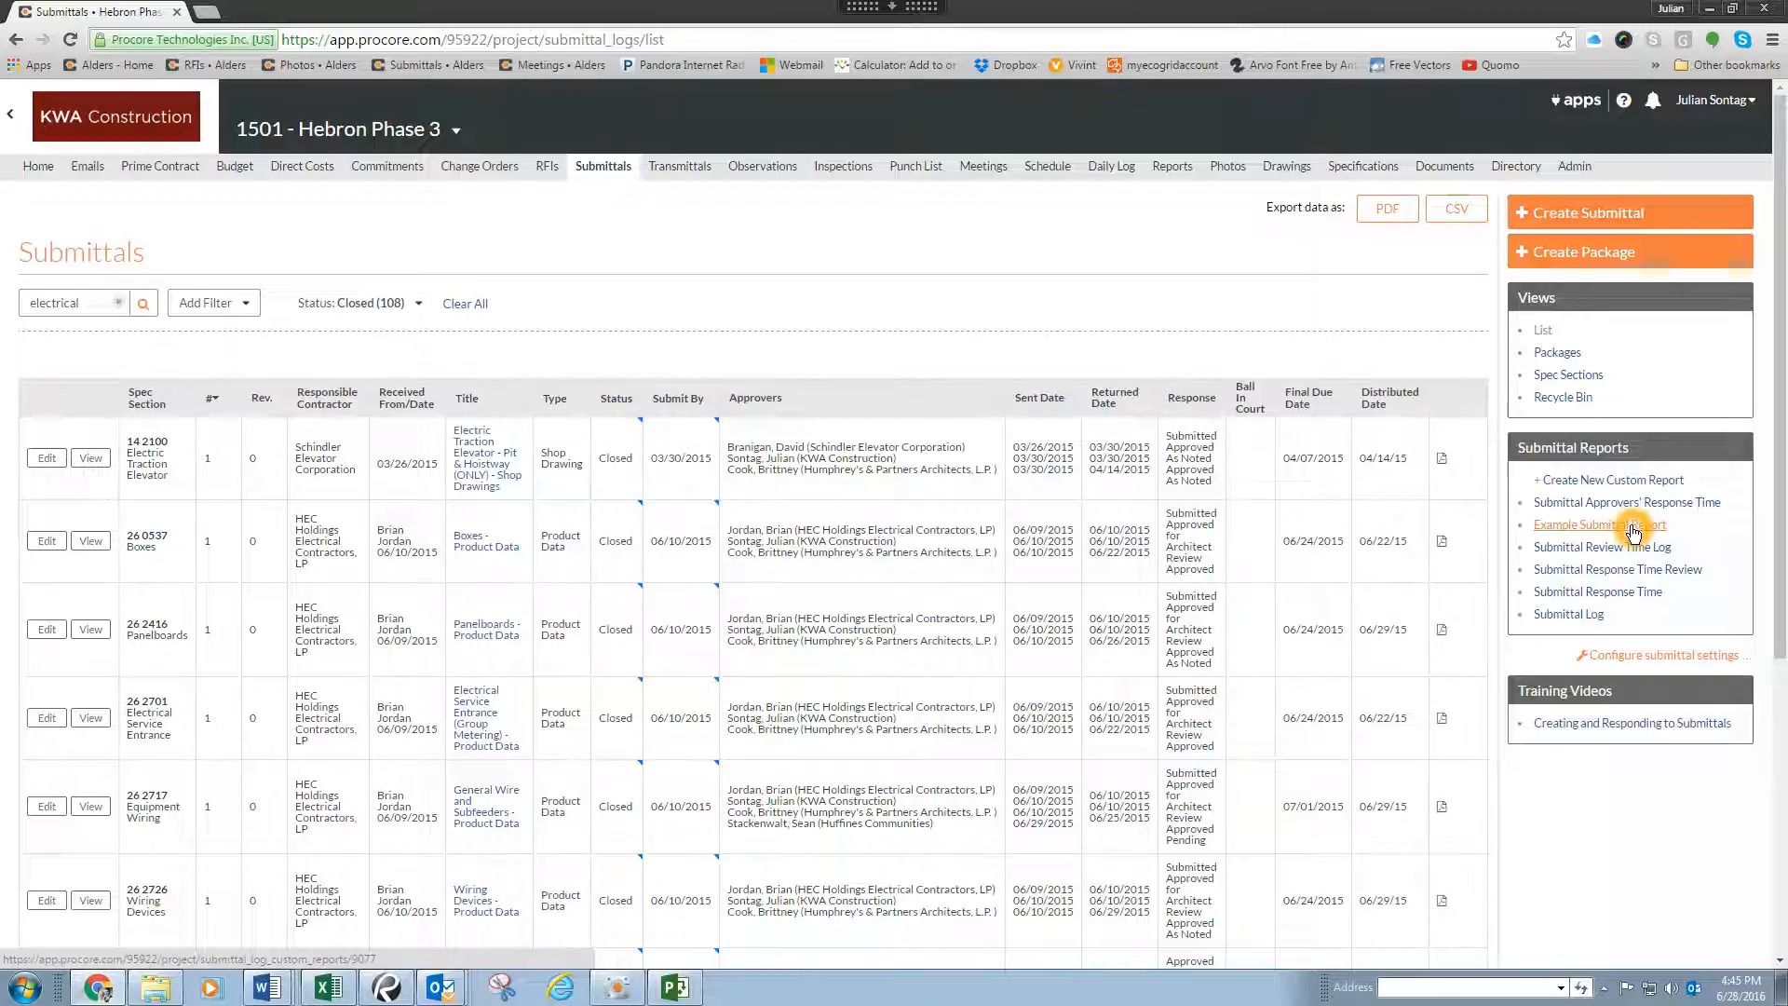
{"action": "left_click", "coordinate": [1631, 527]}
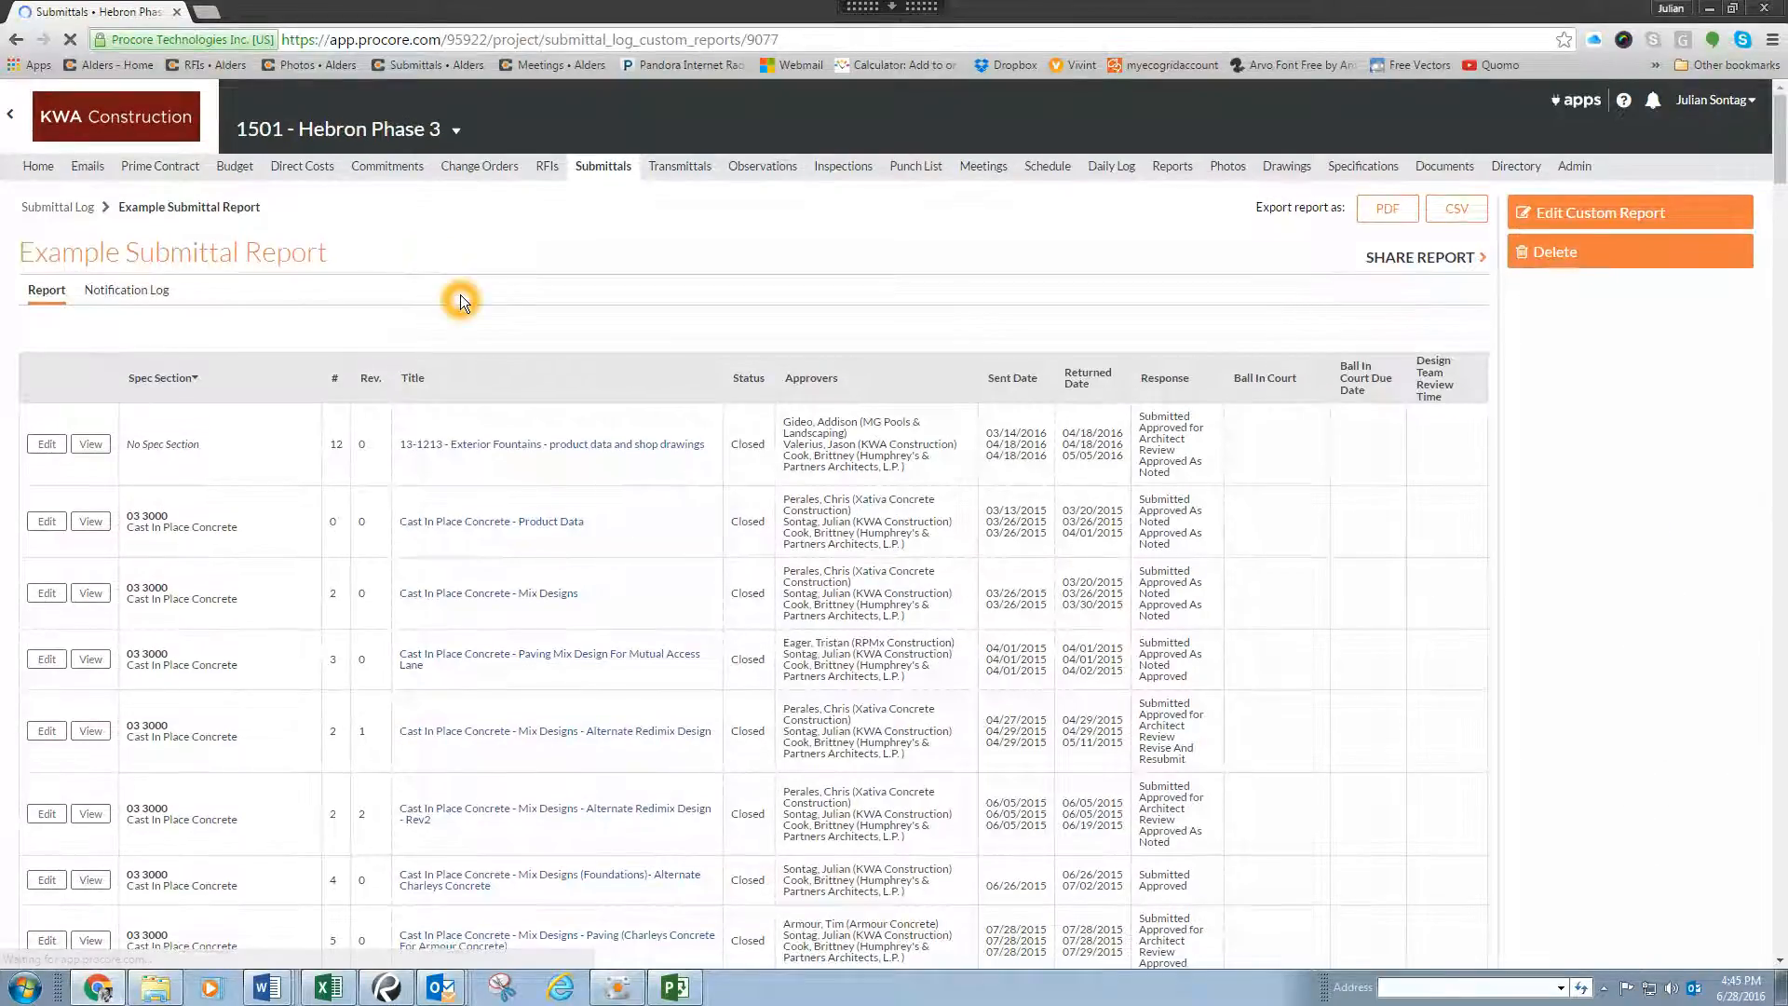
{"action": "scroll", "coordinate": [607, 518], "scroll_direction": "down", "scroll_amount": 1}
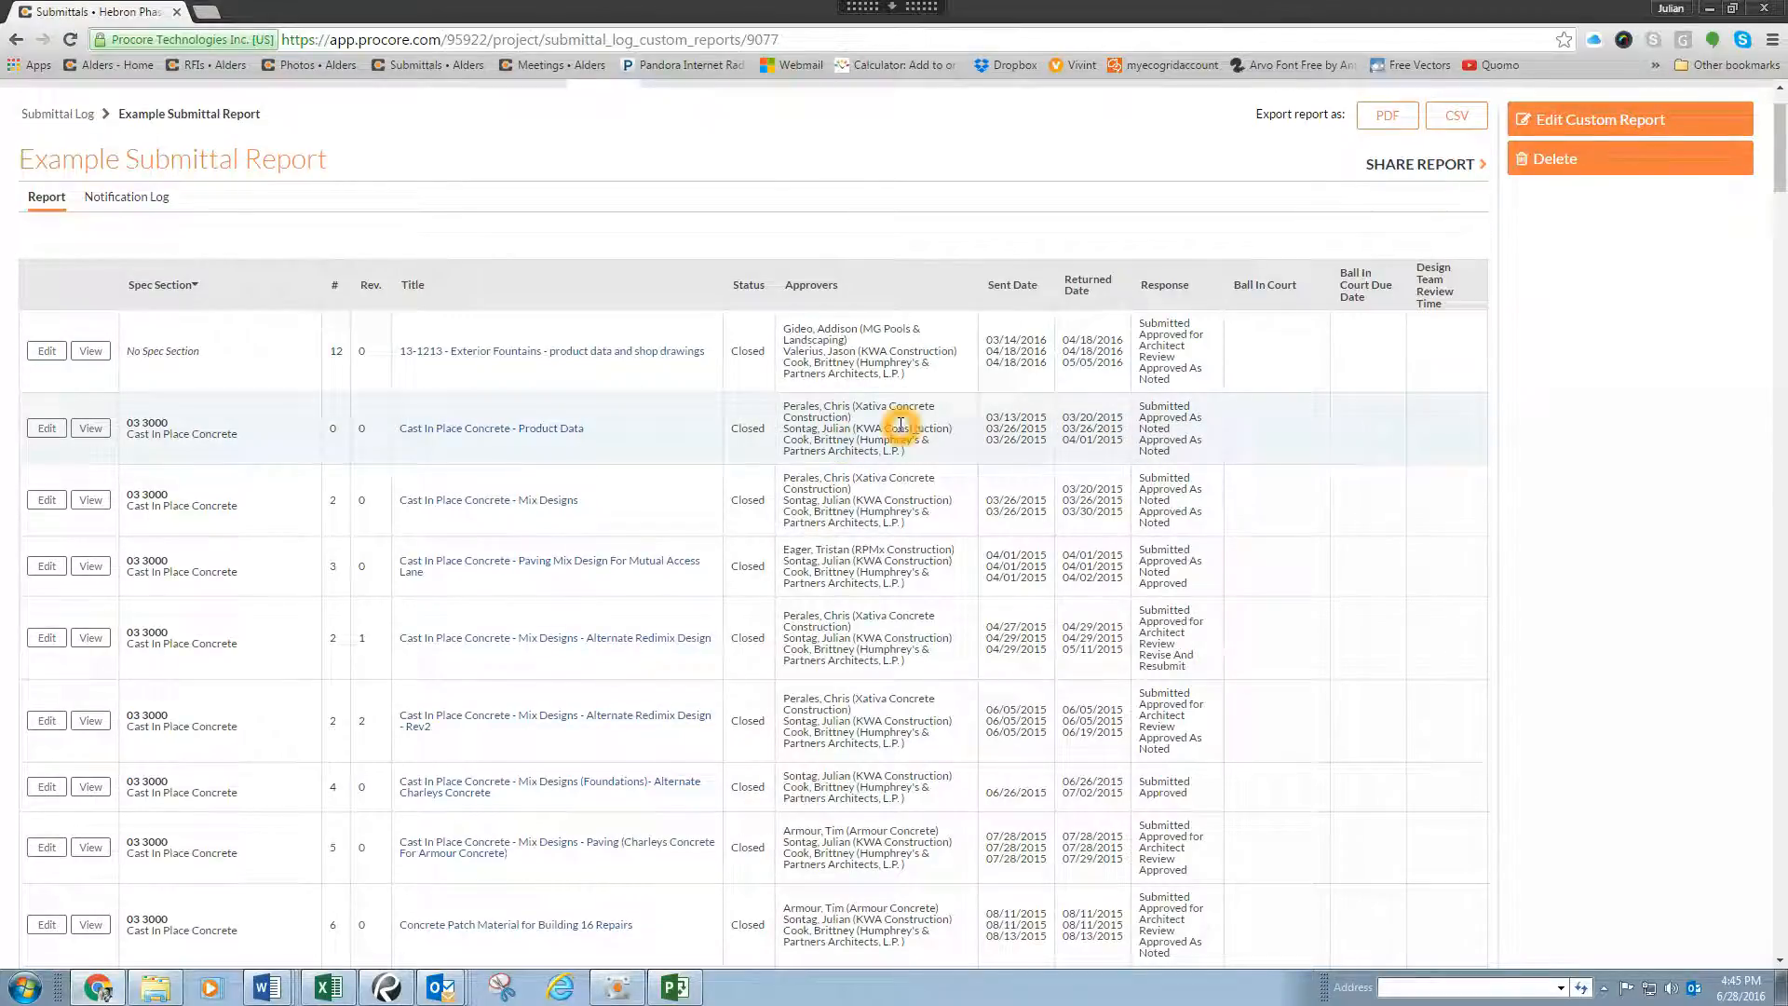
{"action": "scroll", "coordinate": [1328, 449], "scroll_direction": "down", "scroll_amount": 5}
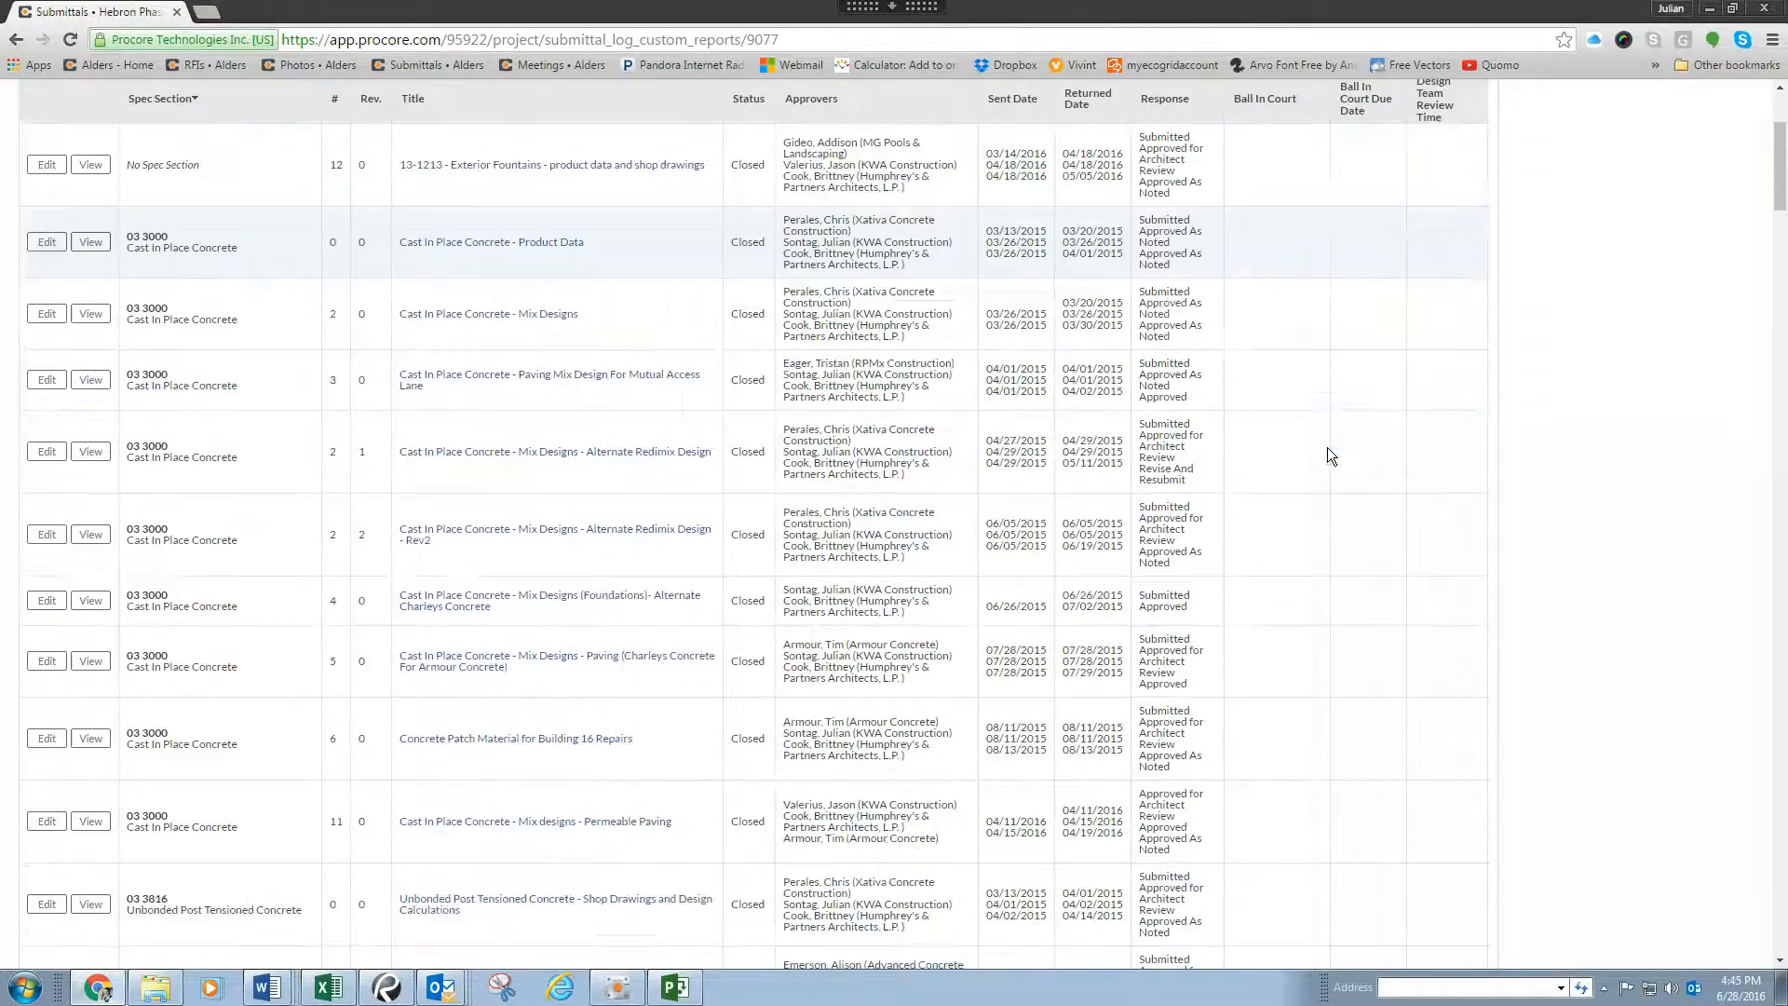
Step: Export the Example Submittal Report as a PDF and look over its first page
{"action": "scroll", "coordinate": [1267, 405], "scroll_direction": "up", "scroll_amount": 4}
{"action": "scroll", "coordinate": [1266, 405], "scroll_direction": "up", "scroll_amount": 1}
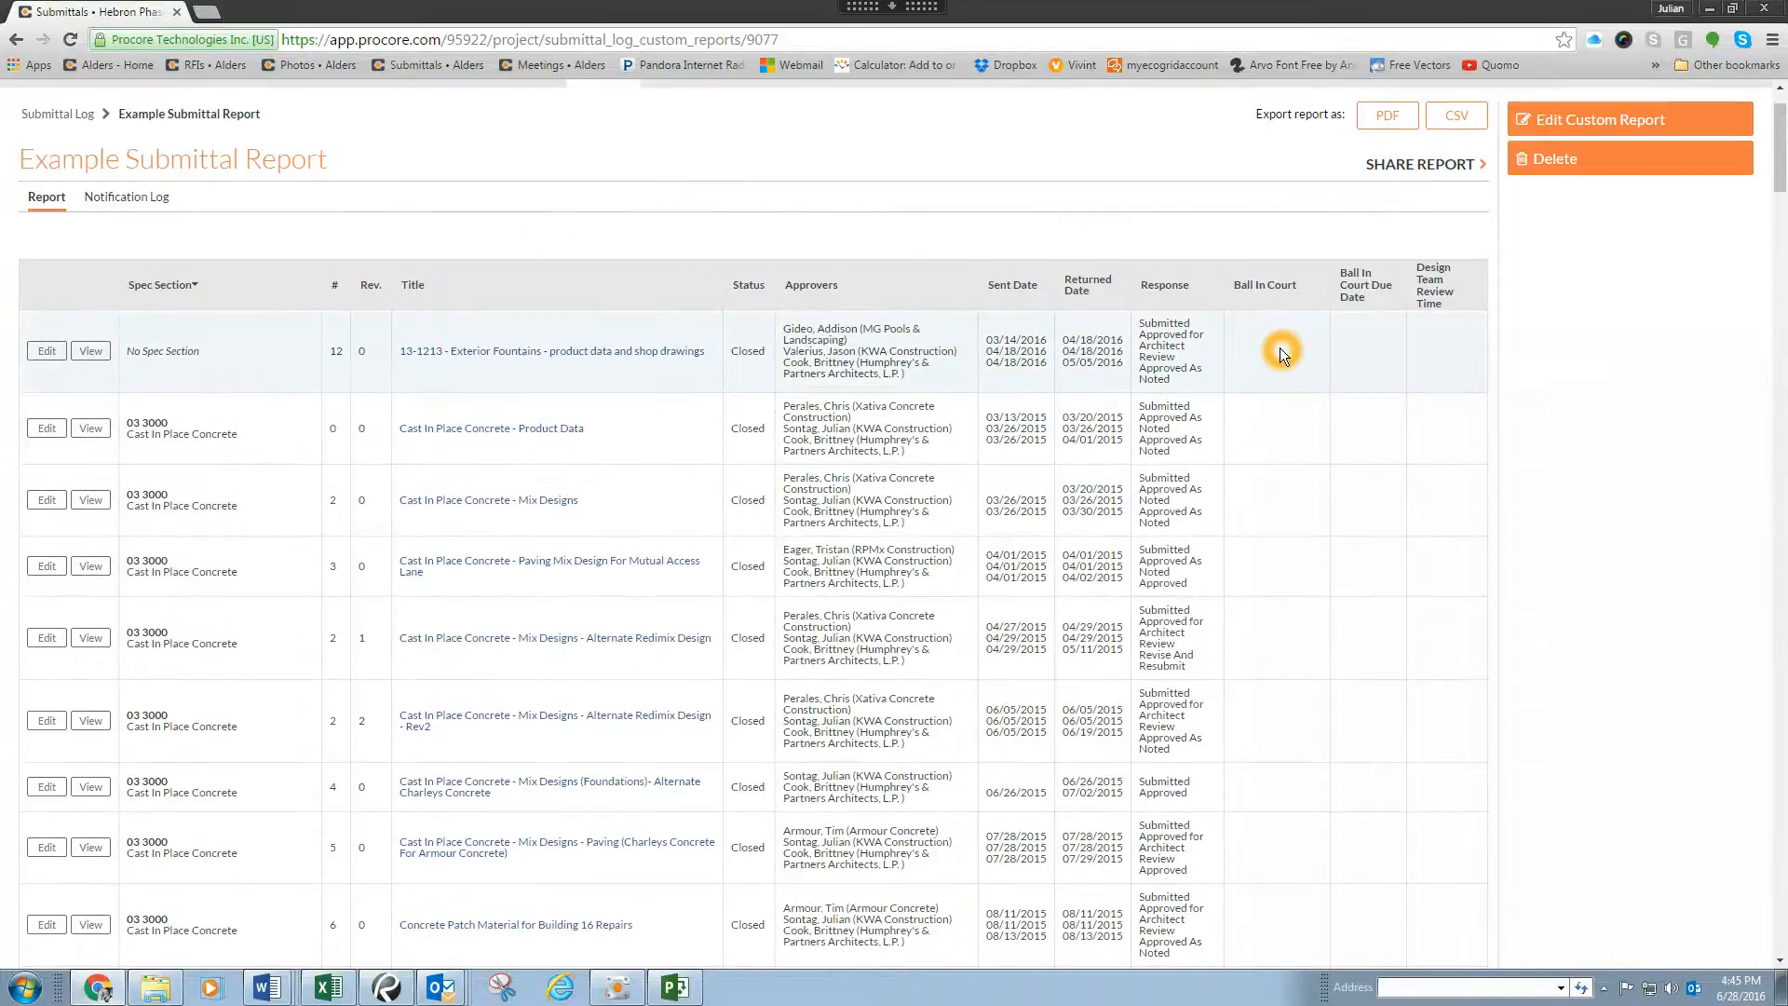
{"action": "left_click", "coordinate": [1431, 352]}
{"action": "left_click", "coordinate": [1325, 331]}
{"action": "scroll", "coordinate": [1118, 215], "scroll_direction": "up", "scroll_amount": 1}
{"action": "left_click", "coordinate": [1046, 249]}
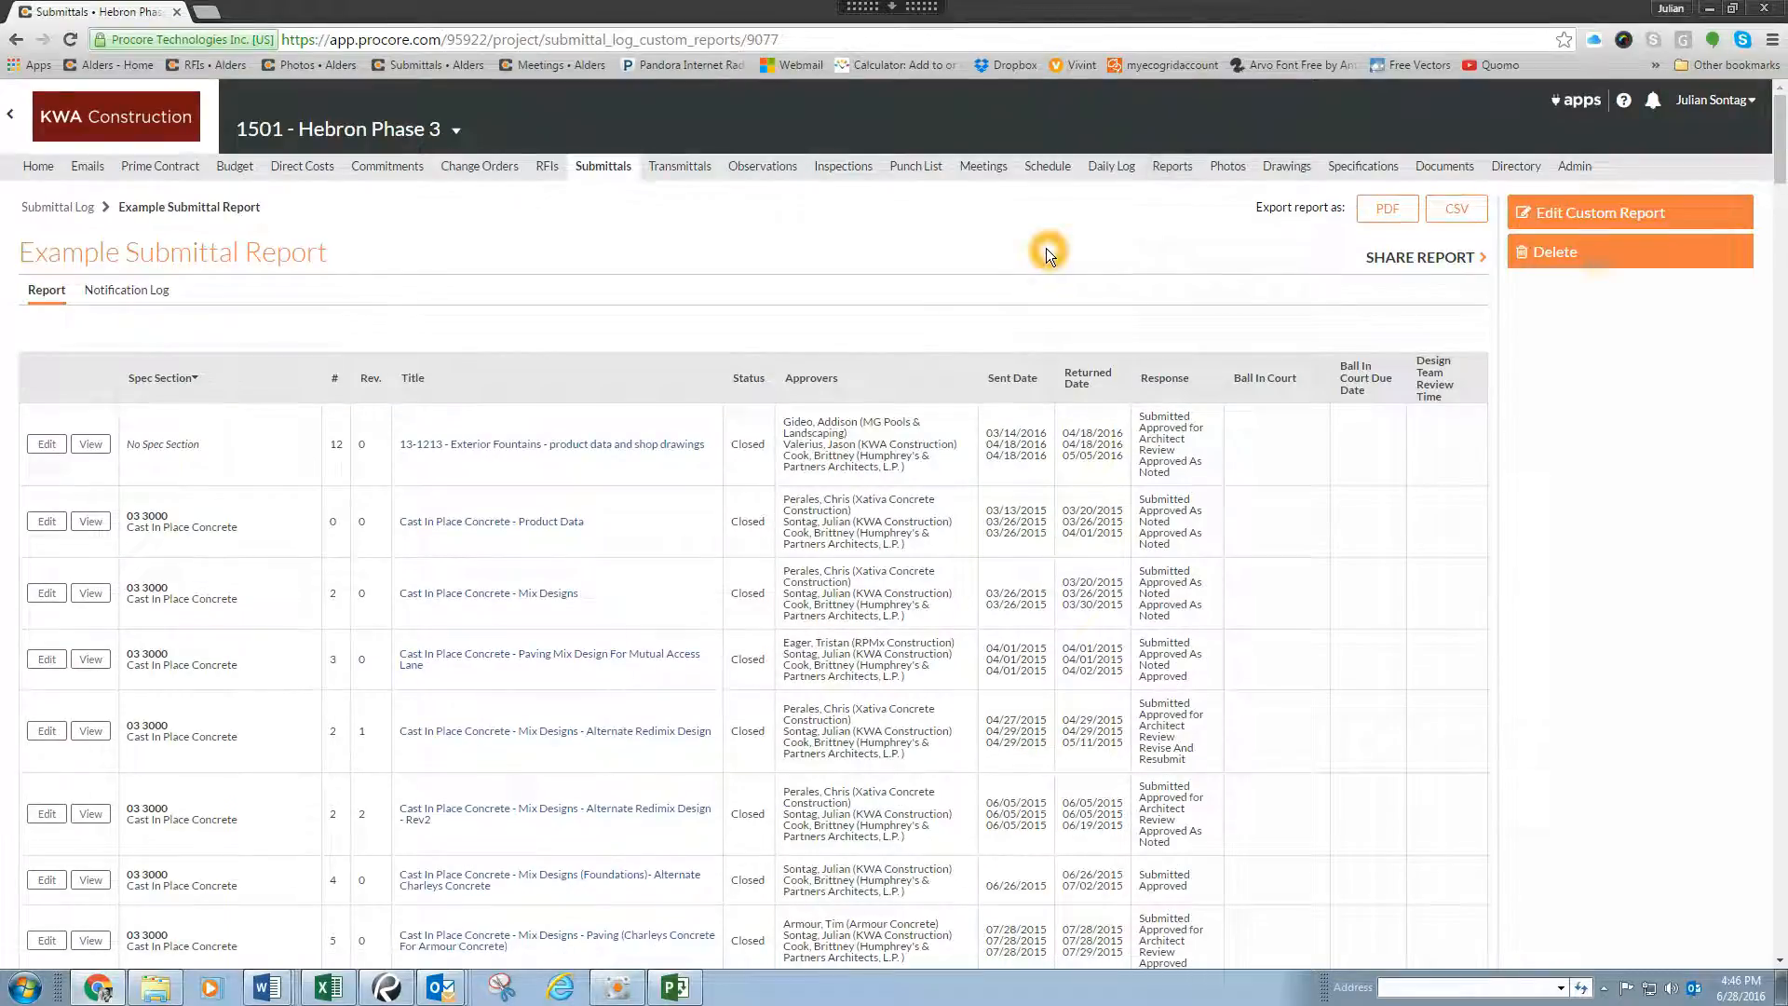
{"action": "left_click", "coordinate": [1376, 212]}
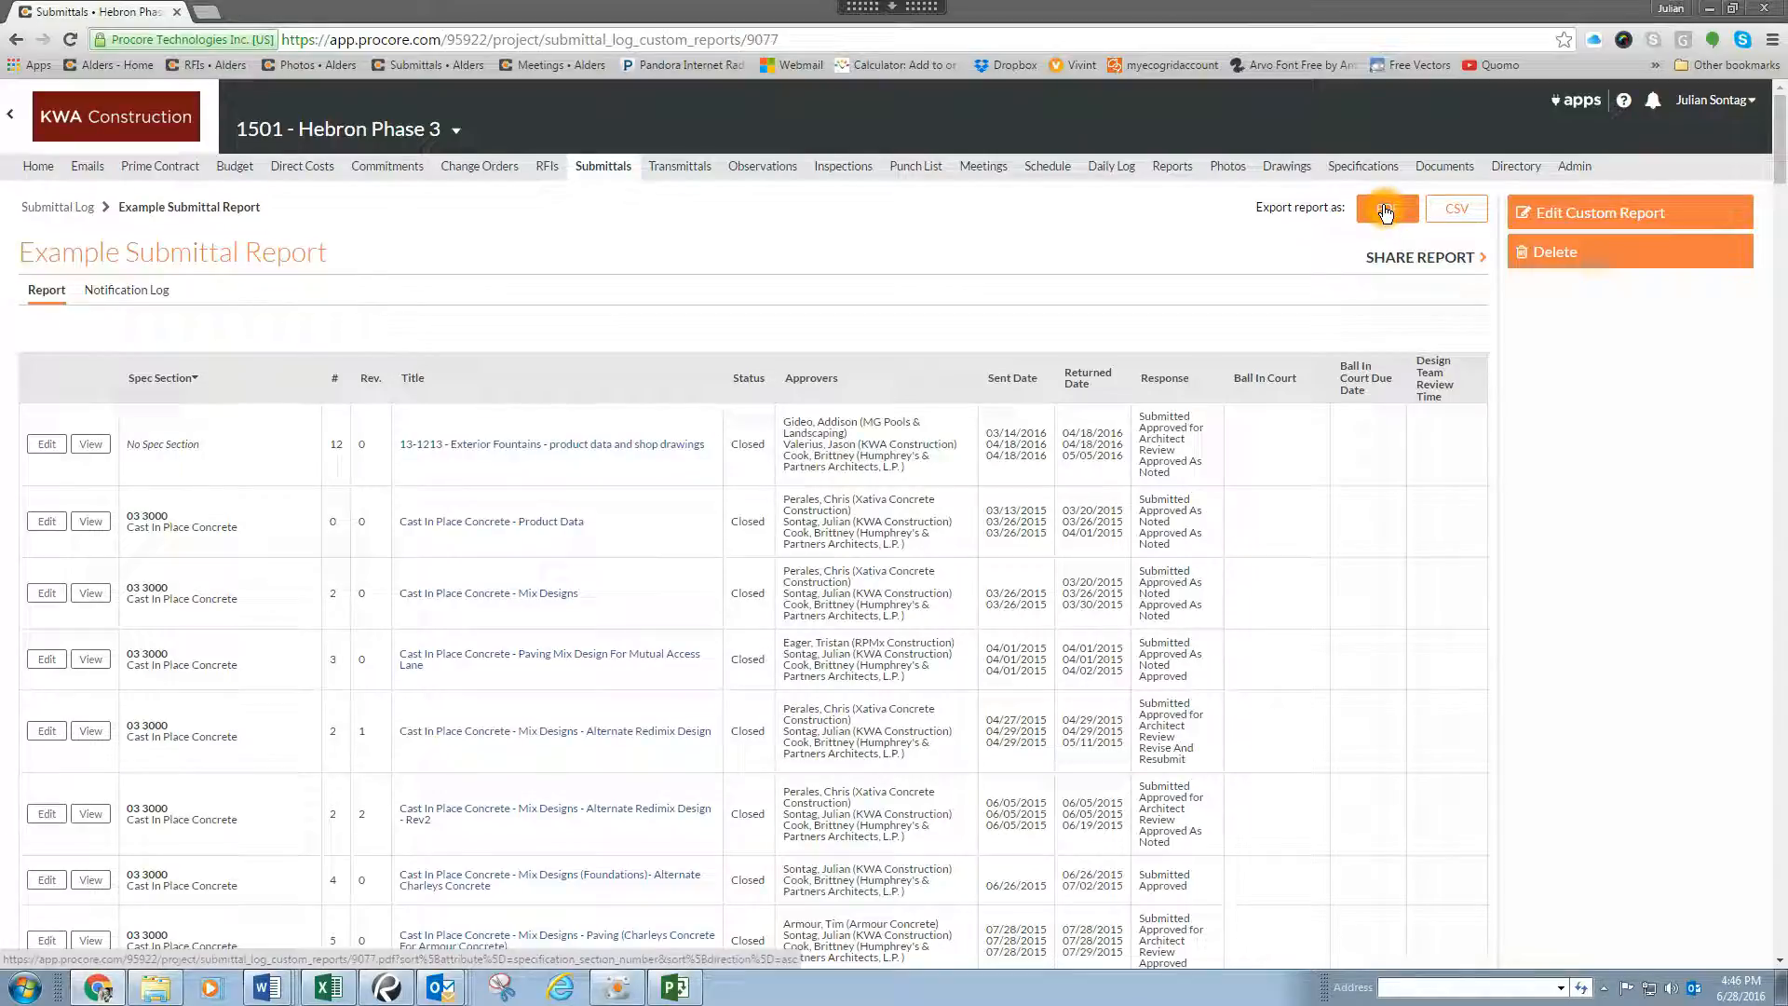
{"action": "left_click", "coordinate": [1386, 210]}
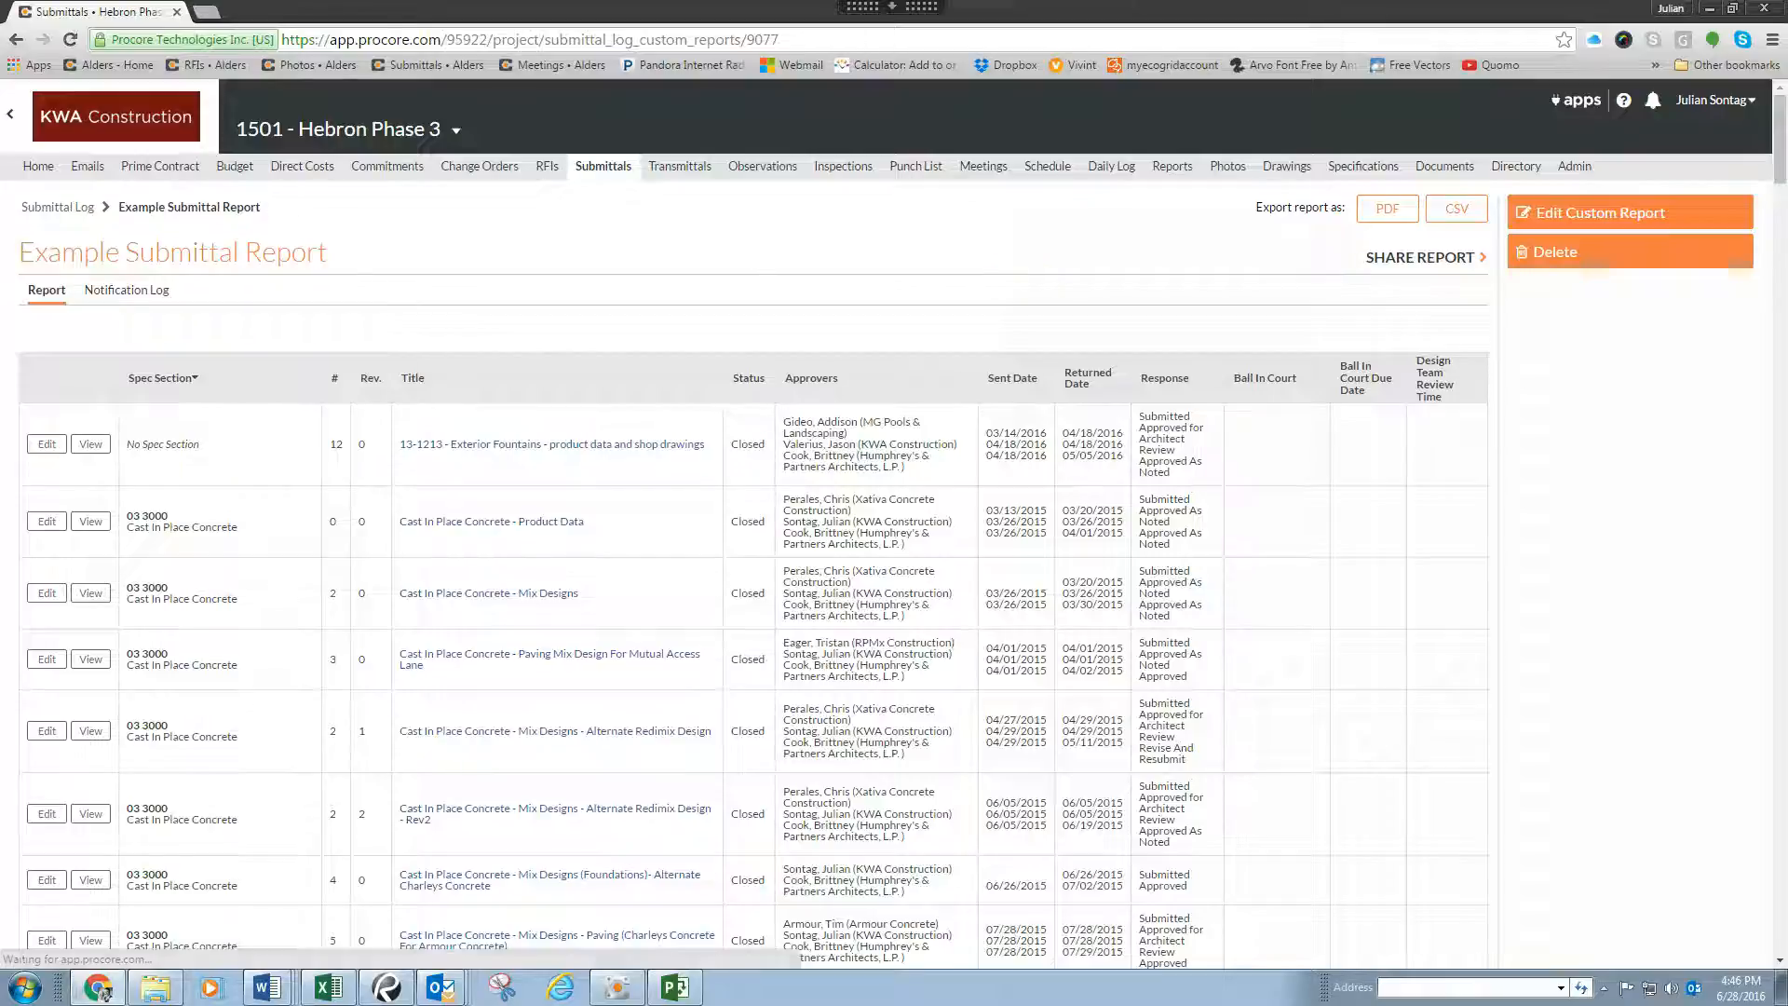
{"action": "scroll", "coordinate": [922, 491], "scroll_direction": "down", "scroll_amount": 3}
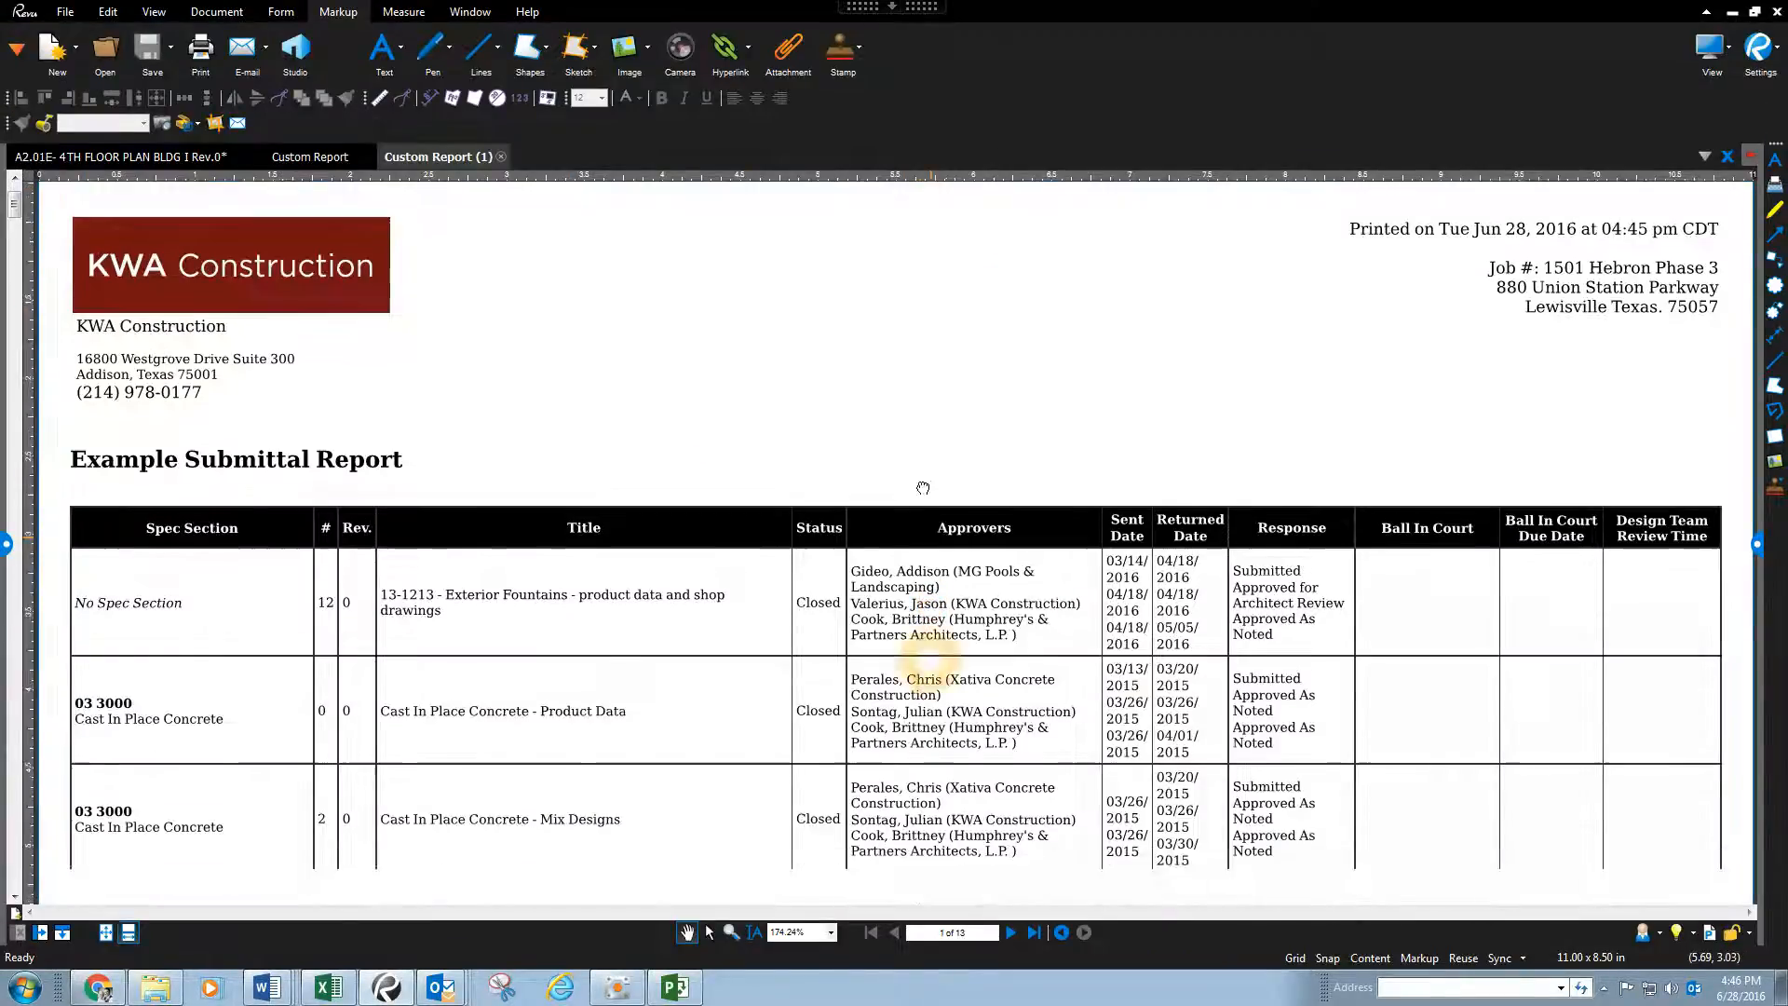
{"action": "scroll", "coordinate": [633, 473], "scroll_direction": "up", "scroll_amount": 3}
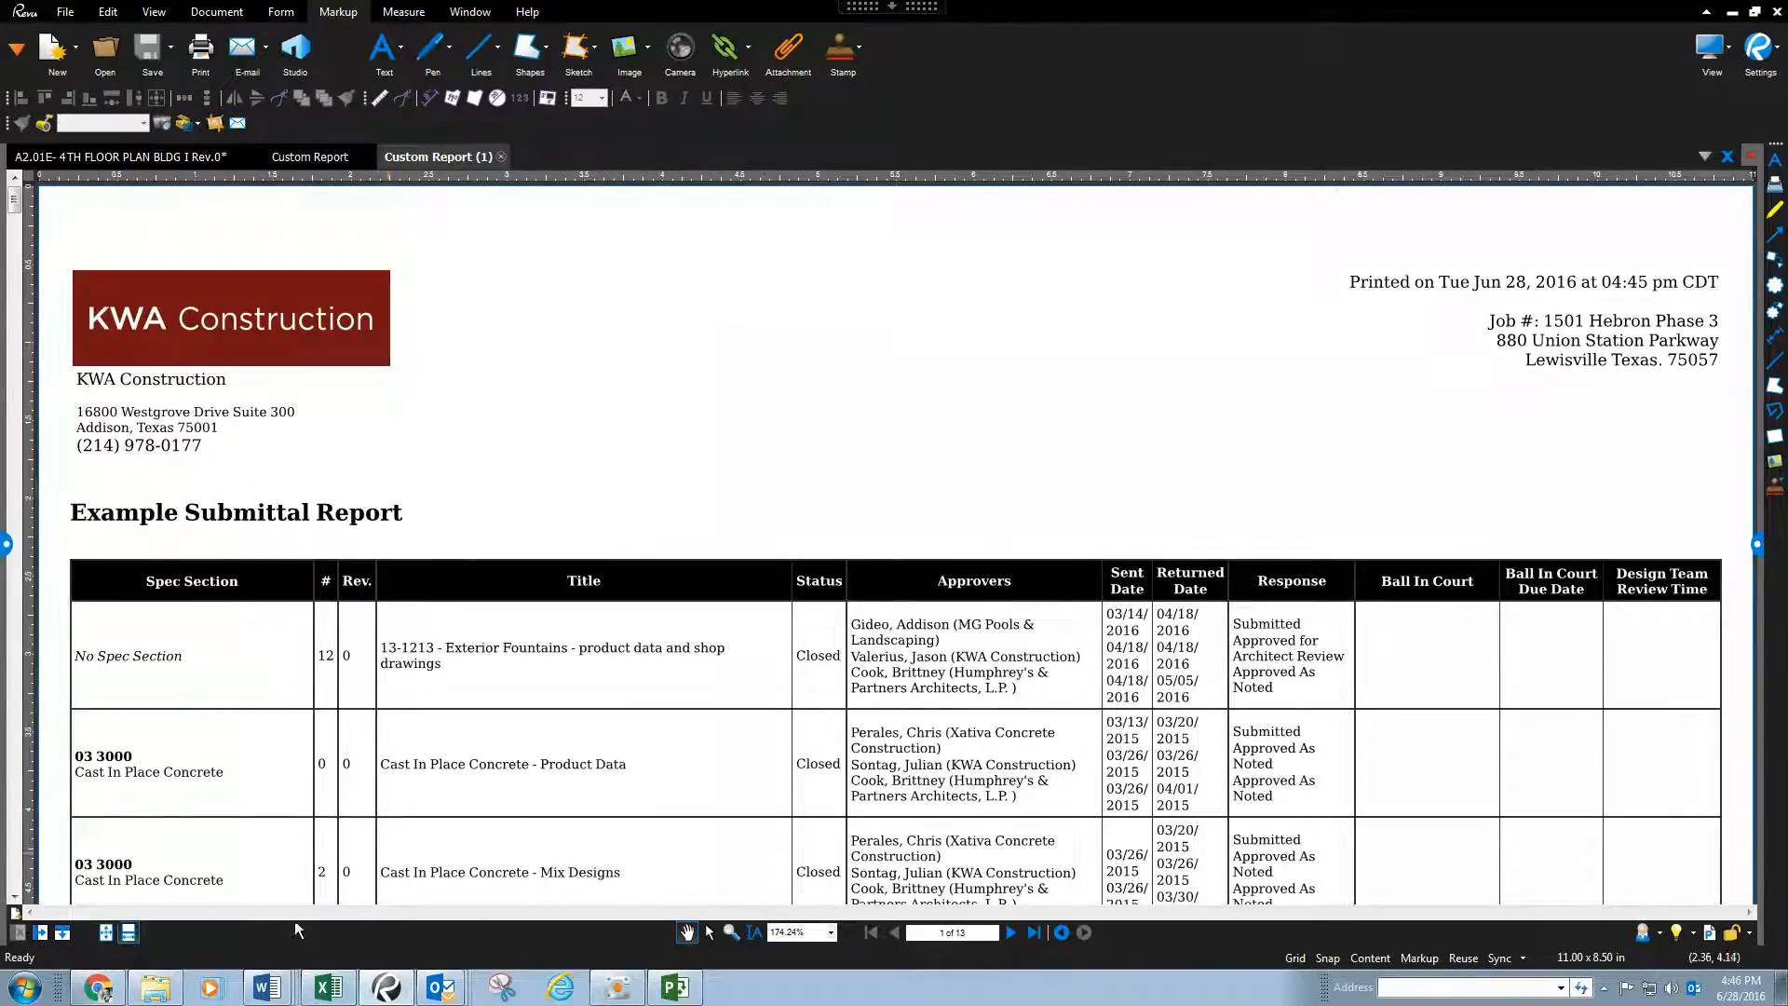
Step: Switch back to Procore in the browser, open the RFI LOG report from the project's RFIs and examine its columns and export options
{"action": "left_click", "coordinate": [100, 987]}
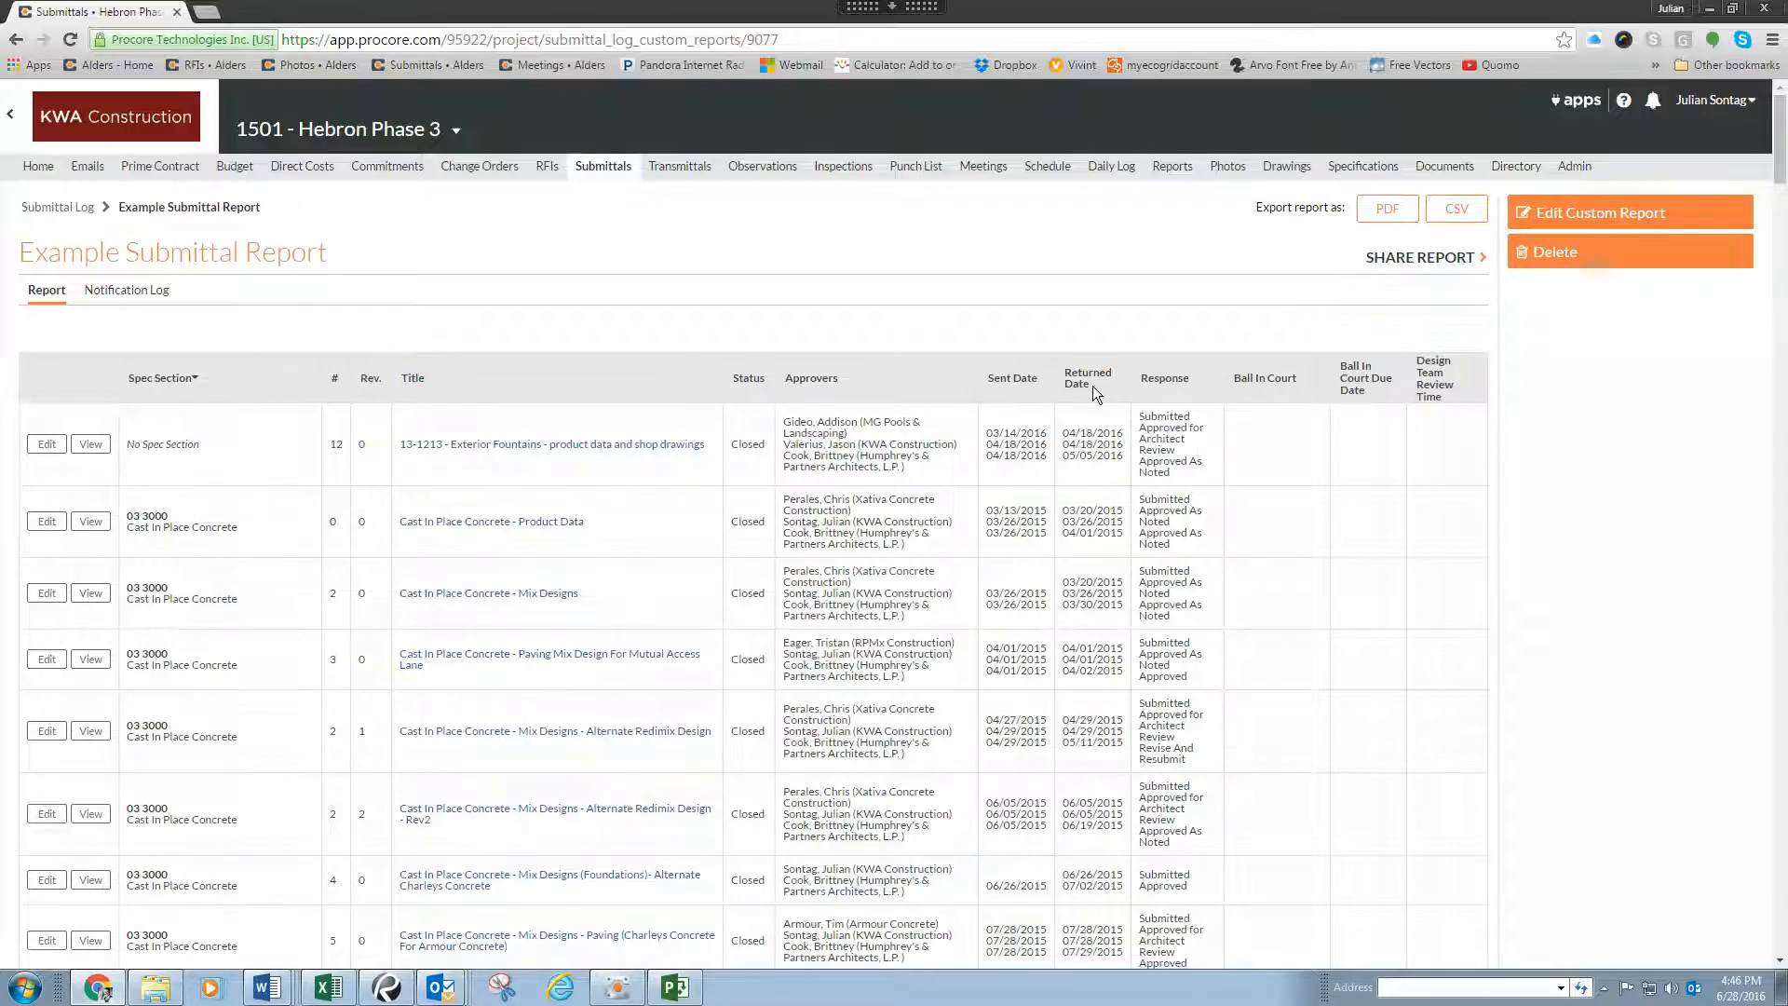
{"action": "left_click", "coordinate": [545, 166]}
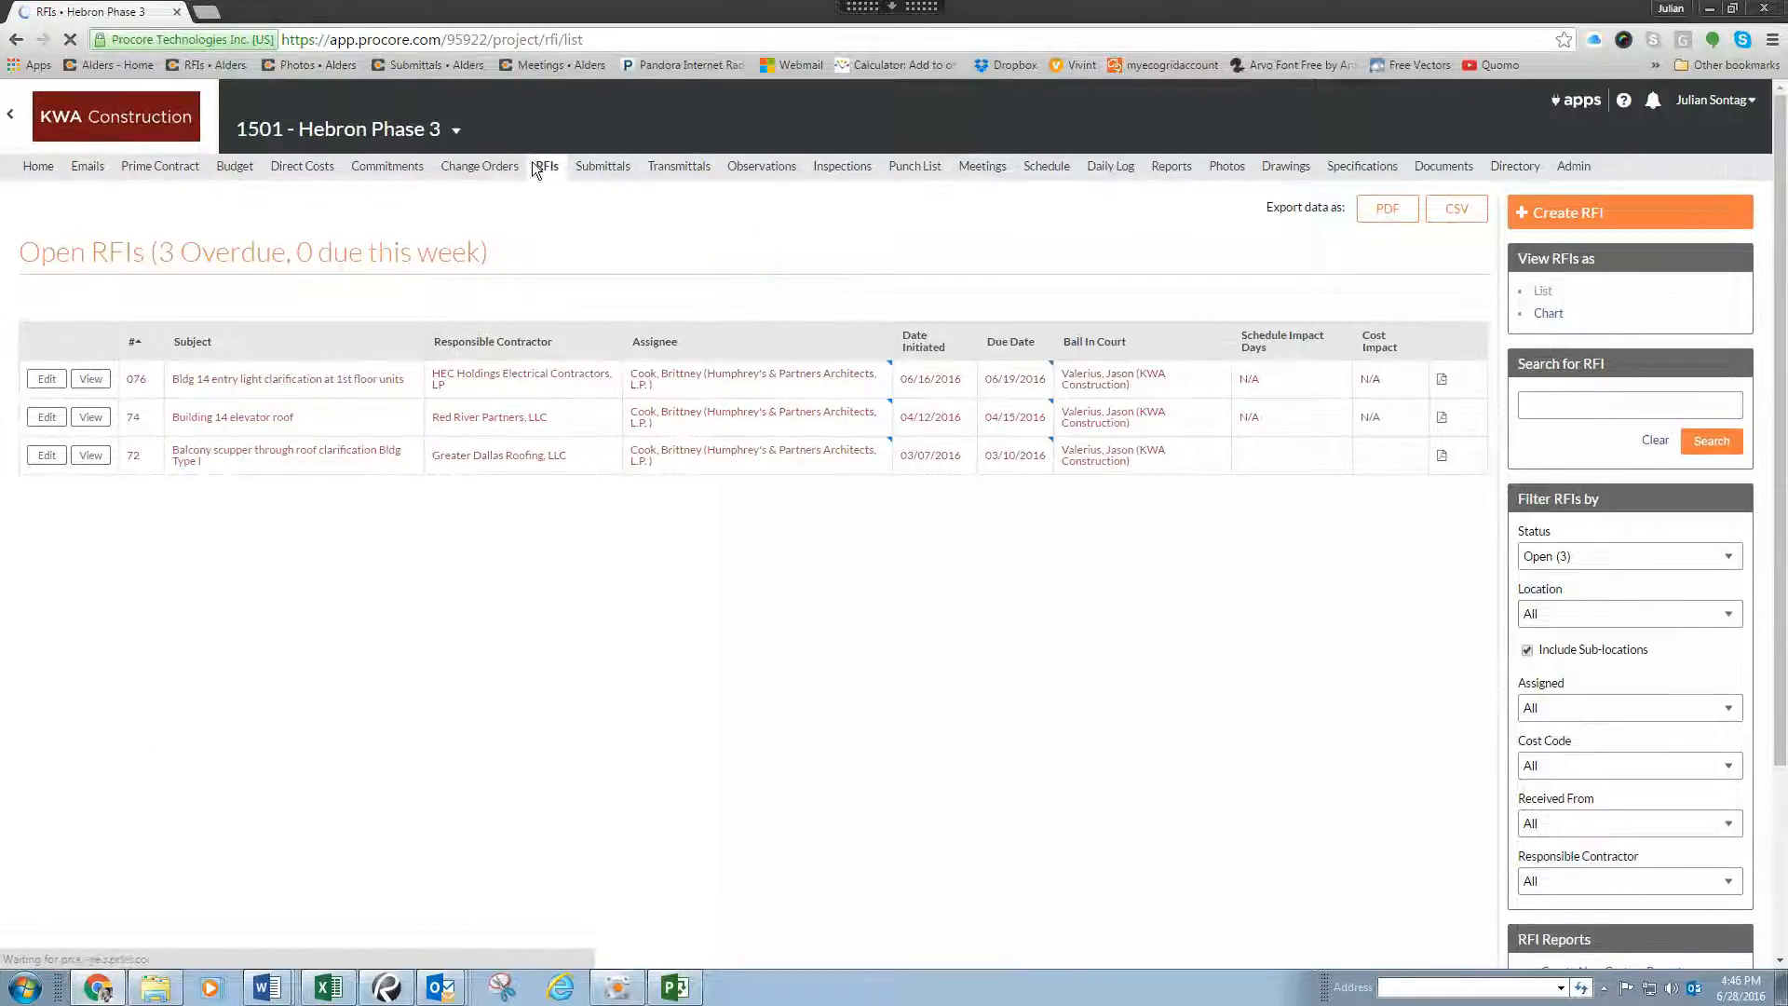
{"action": "scroll", "coordinate": [1203, 248], "scroll_direction": "down", "scroll_amount": 2}
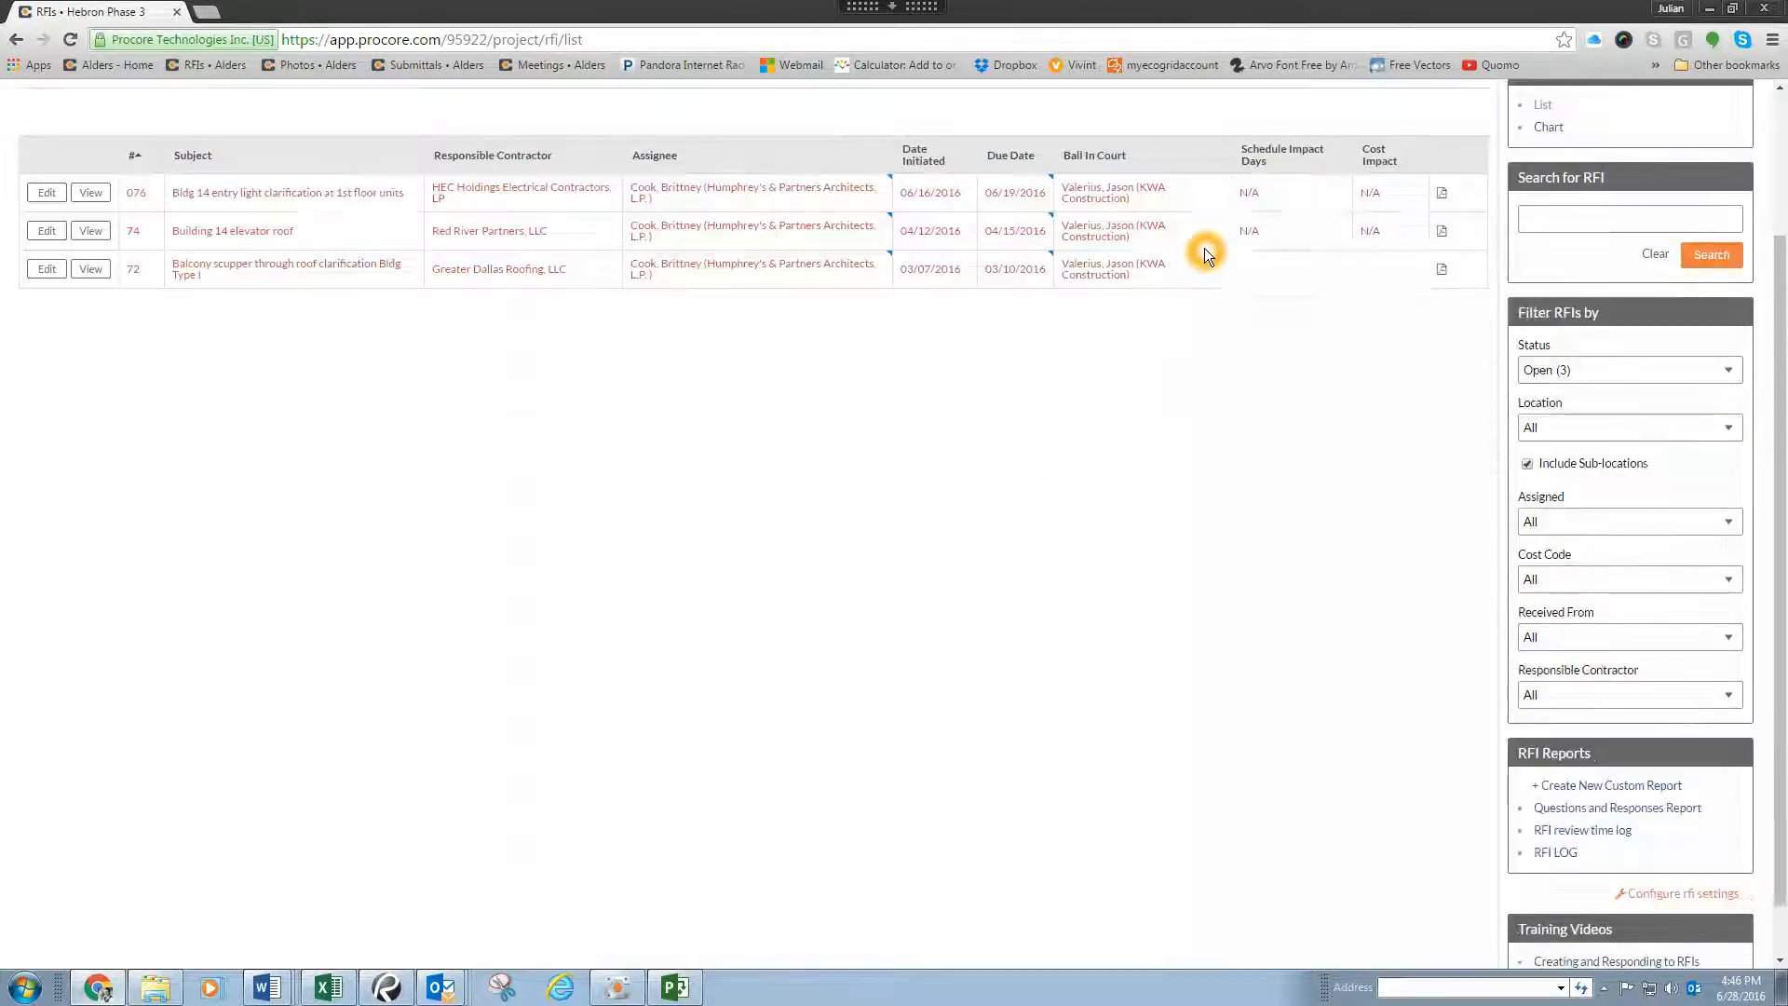
{"action": "scroll", "coordinate": [1204, 248], "scroll_direction": "down", "scroll_amount": 1}
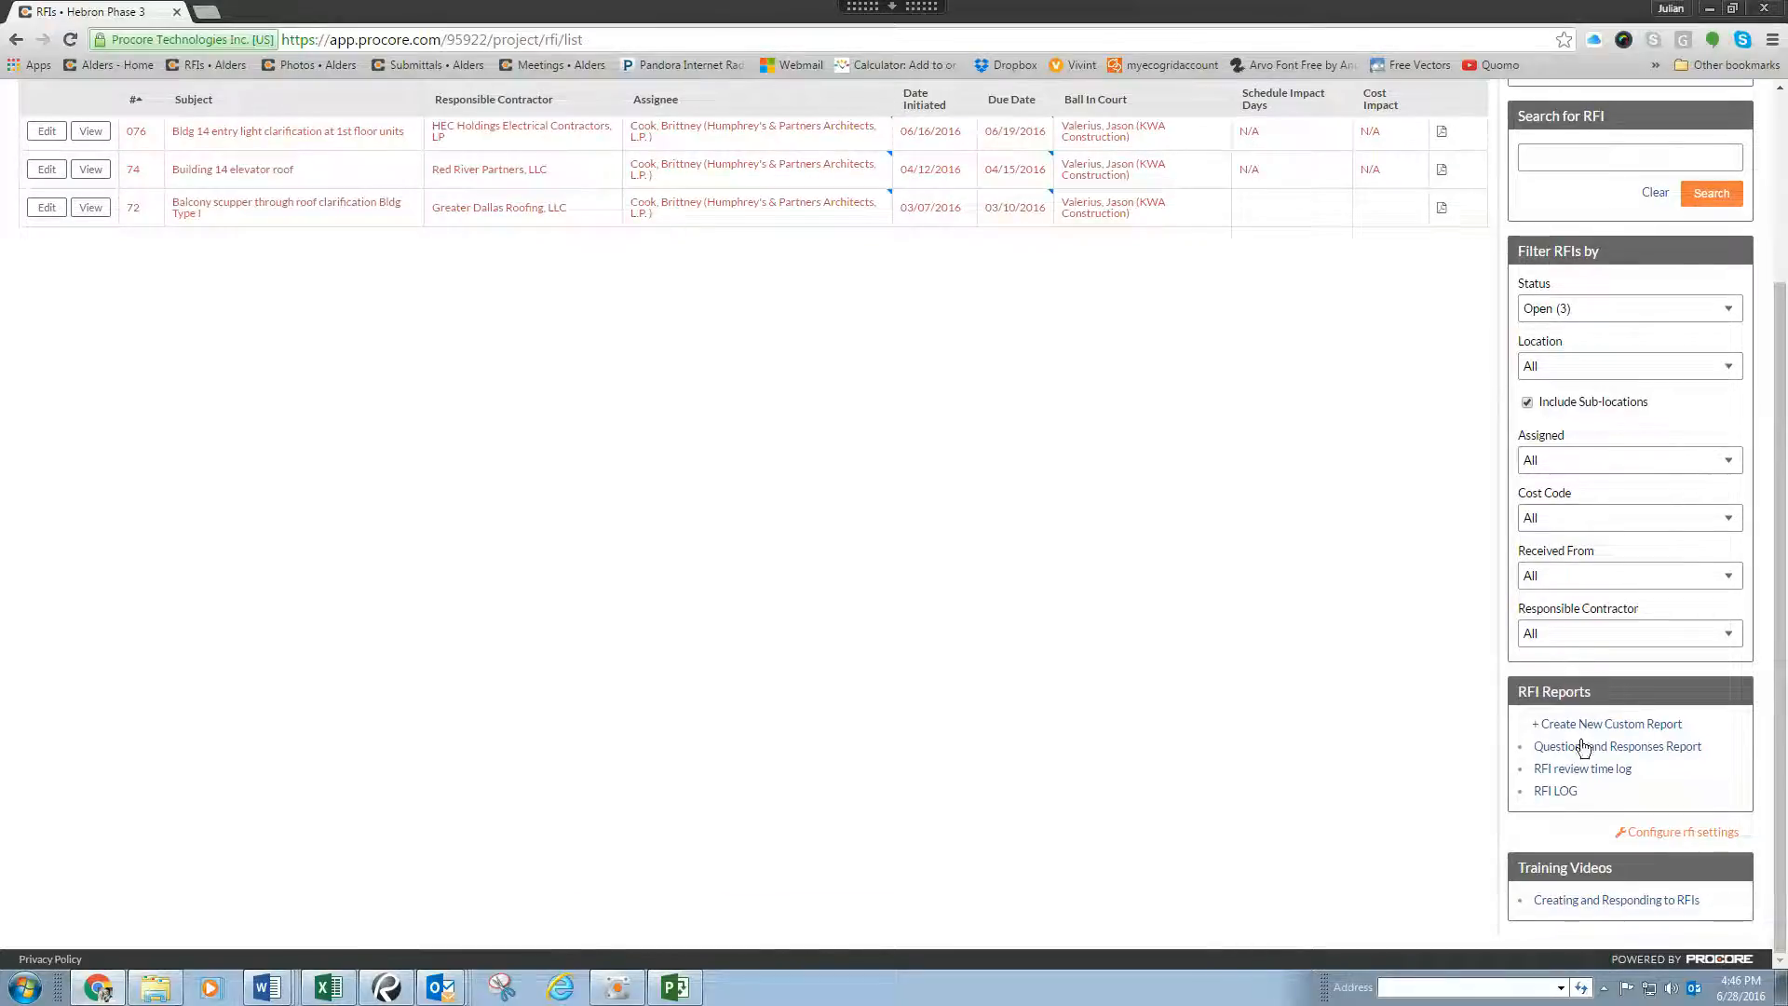
{"action": "left_click", "coordinate": [1568, 793]}
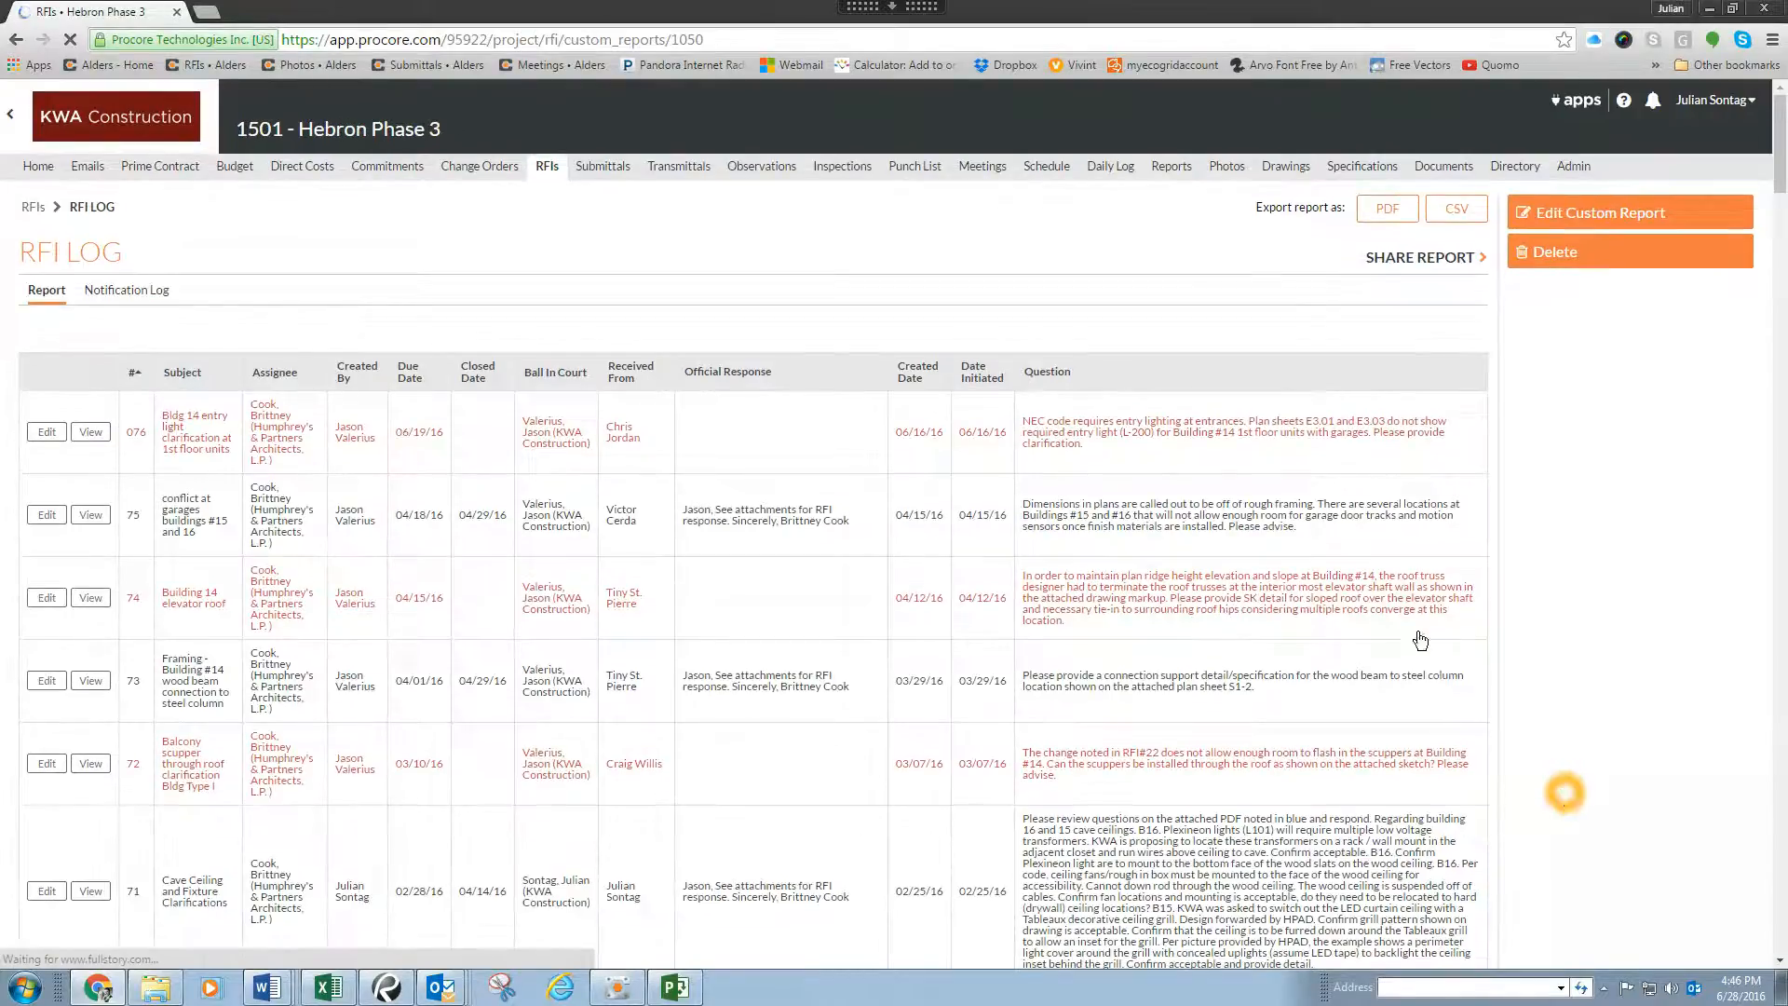
{"action": "left_click", "coordinate": [1120, 432]}
{"action": "left_click", "coordinate": [739, 423]}
{"action": "left_click", "coordinate": [833, 514]}
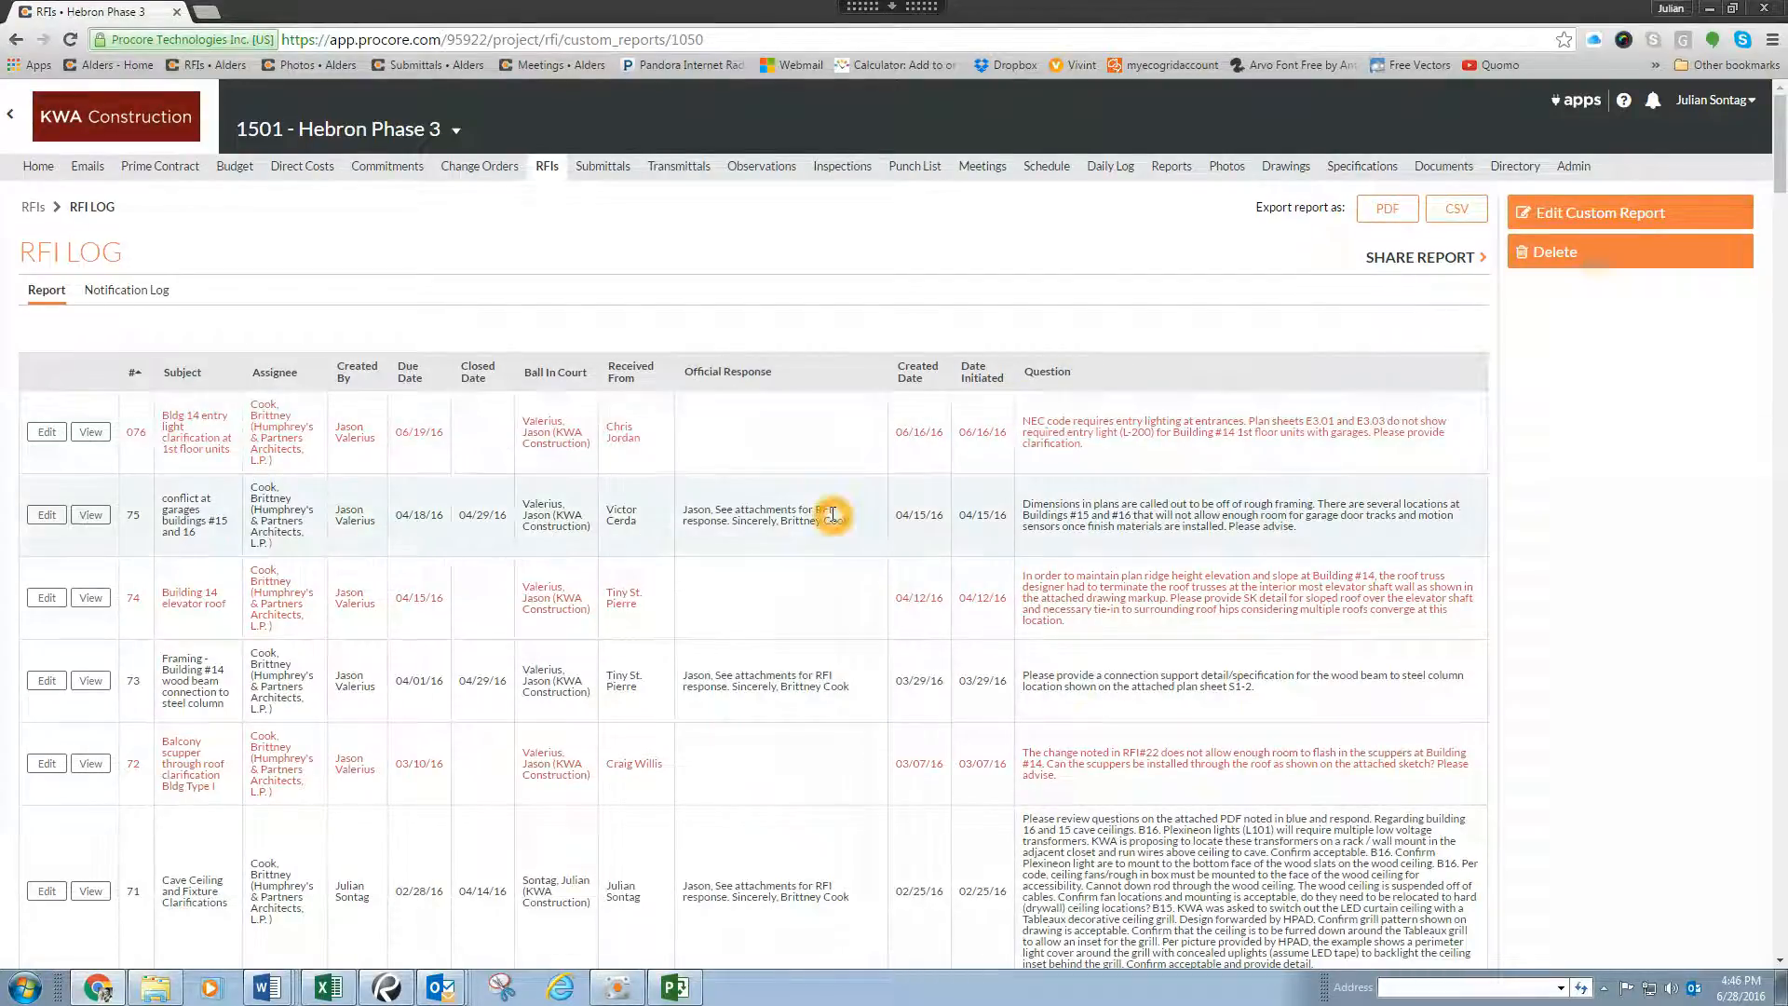
{"action": "left_click", "coordinate": [1395, 214]}
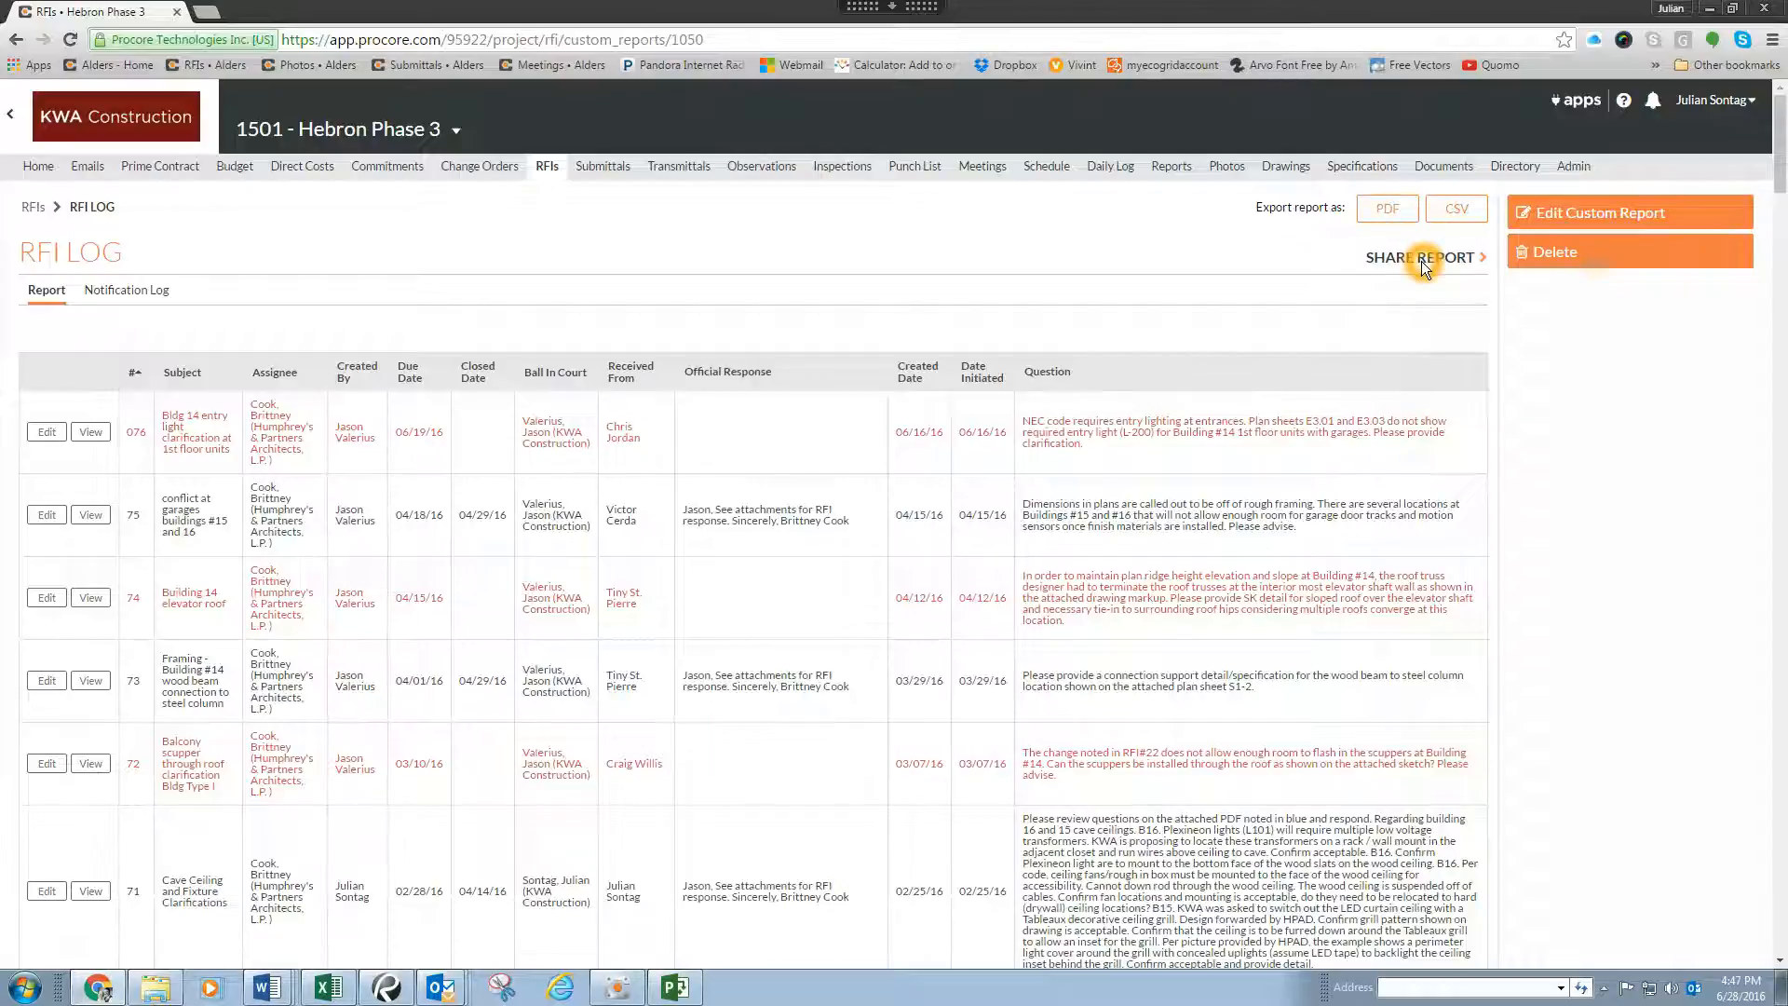
{"action": "left_click", "coordinate": [1385, 215]}
Step: Examine the project, financial, schedule and daily log reports in the project's Reports tool, and open Weather Delays in a new browser tab
{"action": "left_click", "coordinate": [1175, 172]}
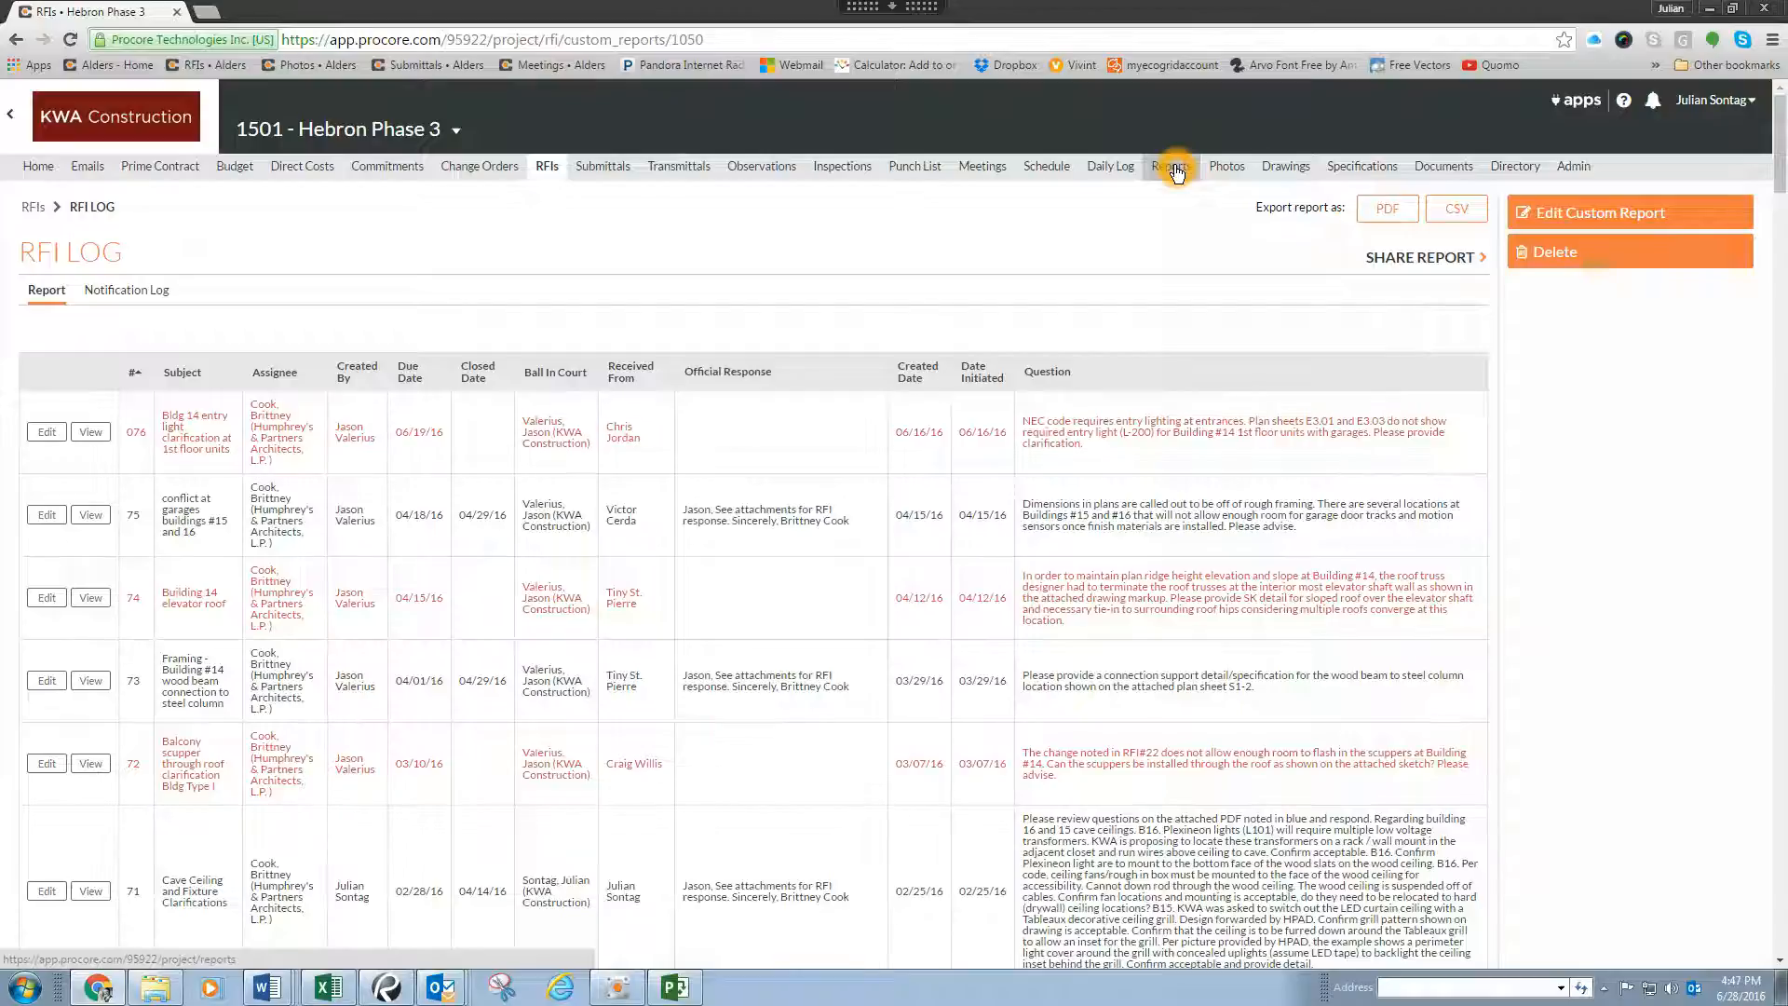
{"action": "left_click", "coordinate": [1168, 165]}
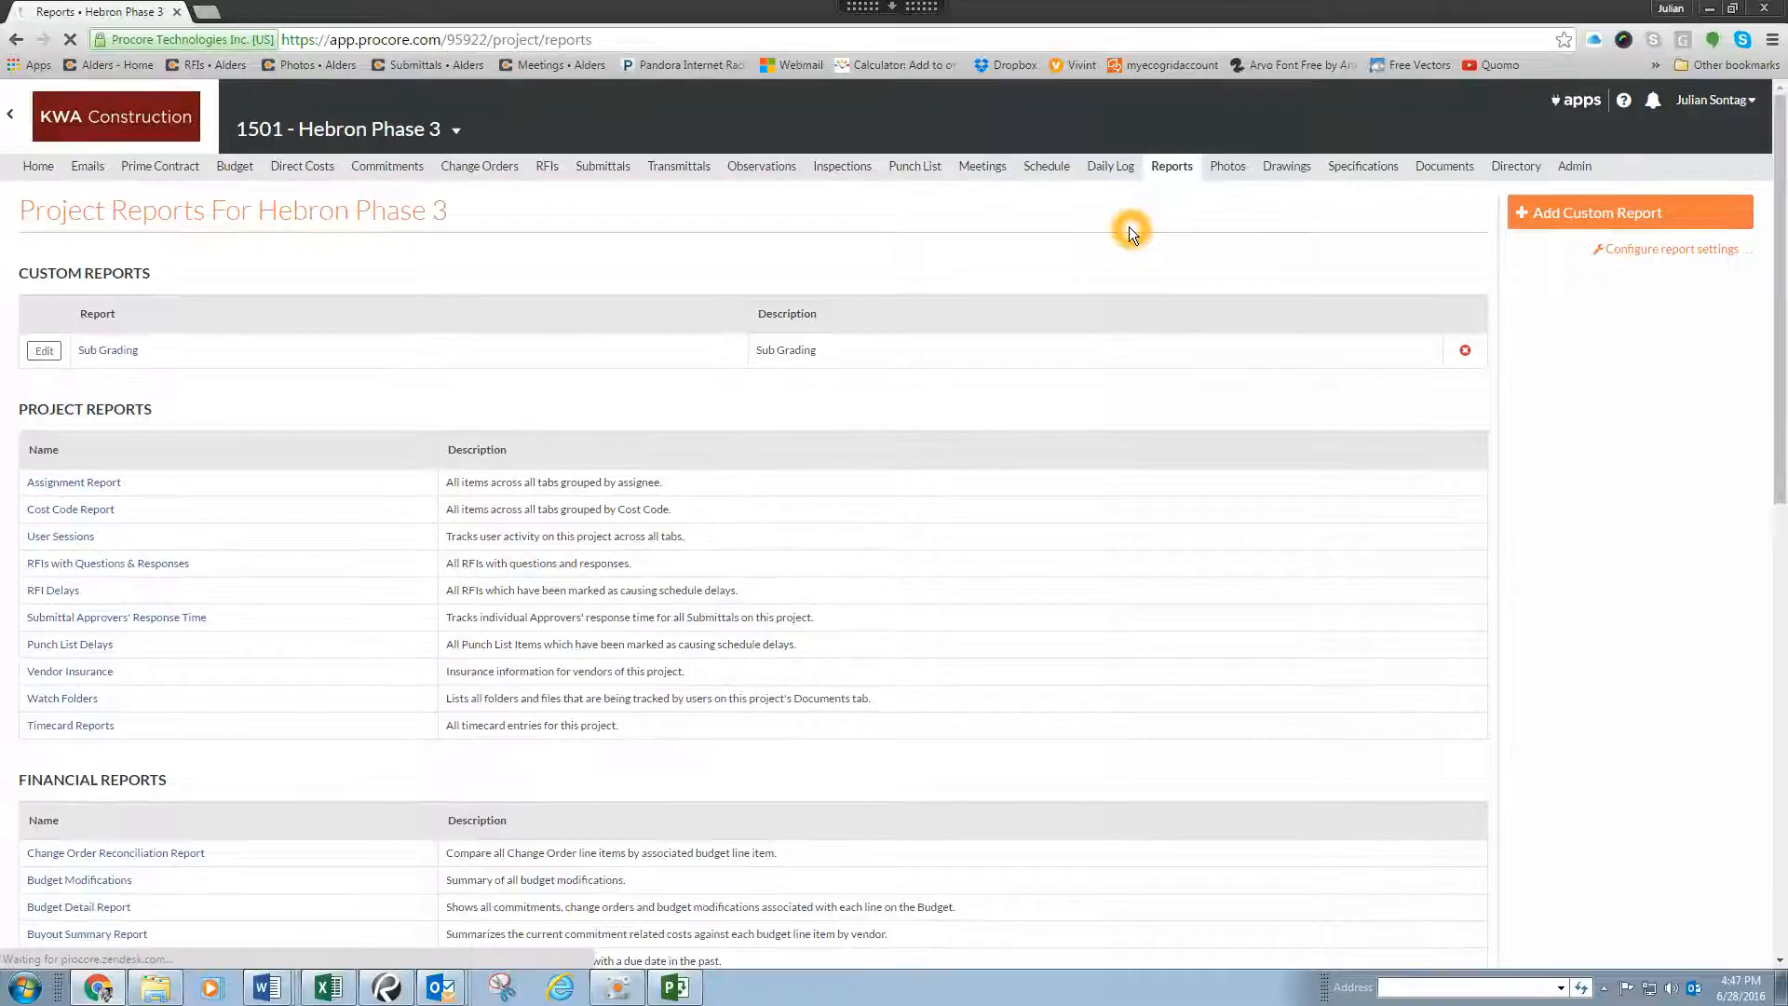
{"action": "scroll", "coordinate": [292, 259], "scroll_direction": "down", "scroll_amount": 2}
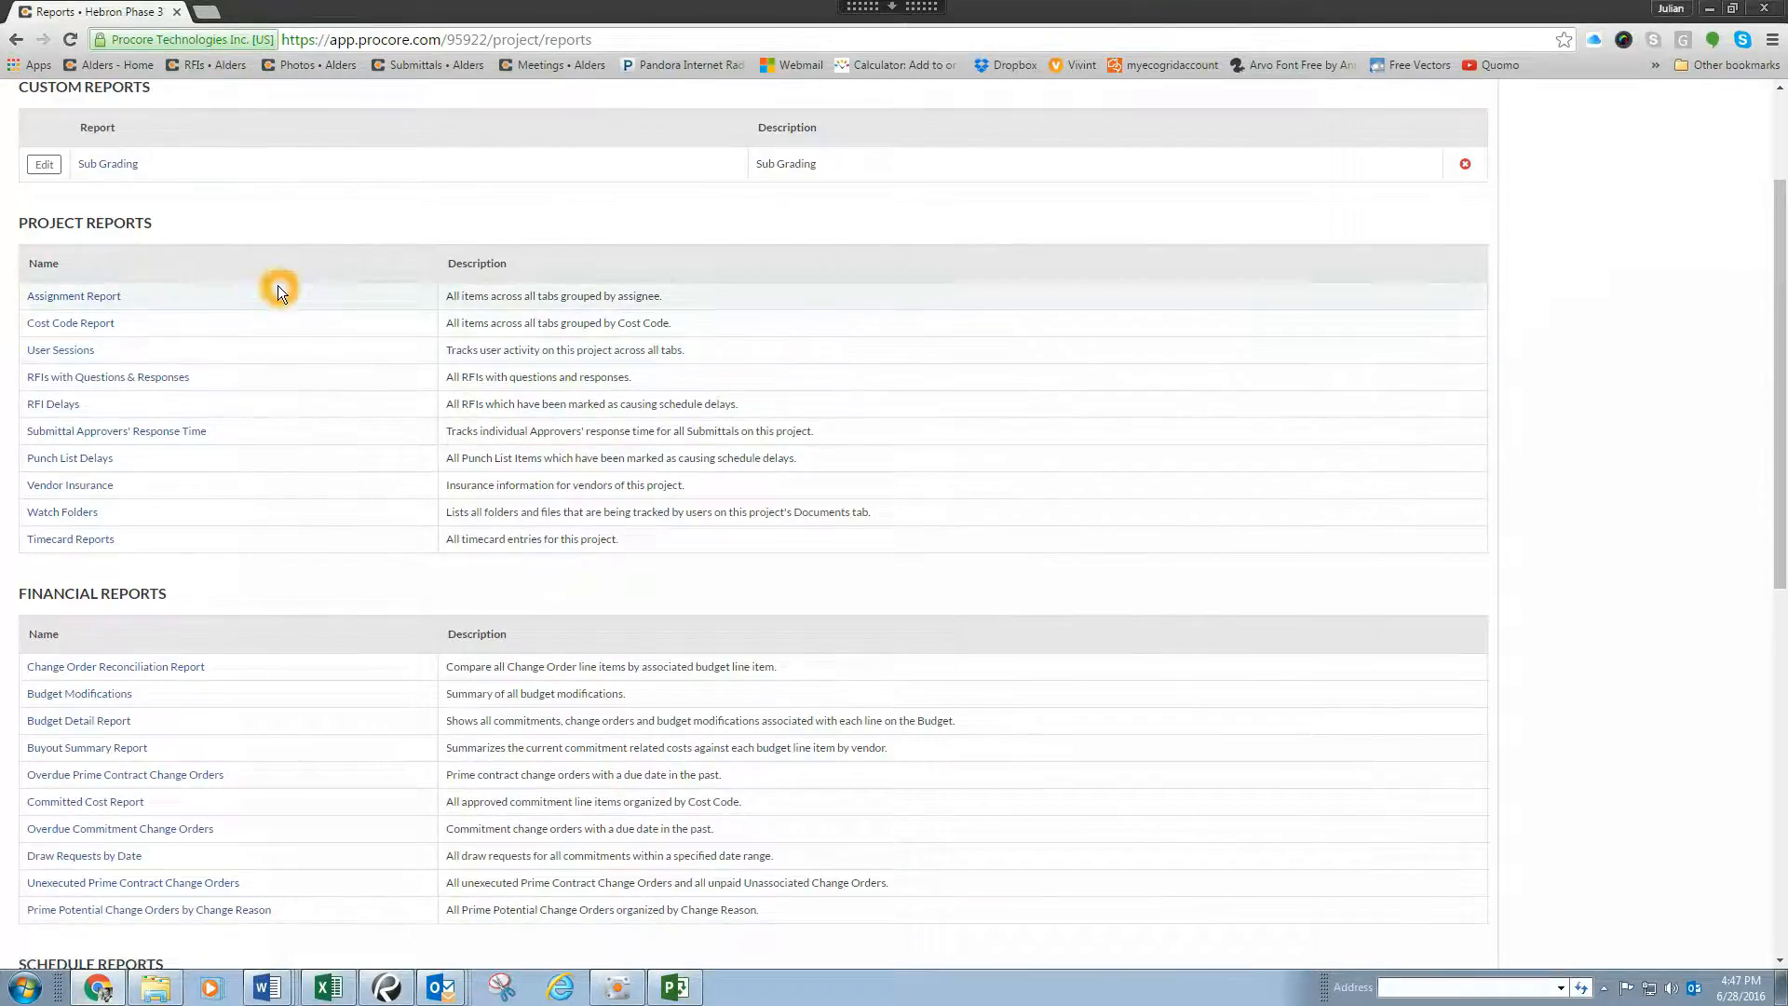
{"action": "scroll", "coordinate": [299, 349], "scroll_direction": "down", "scroll_amount": 1}
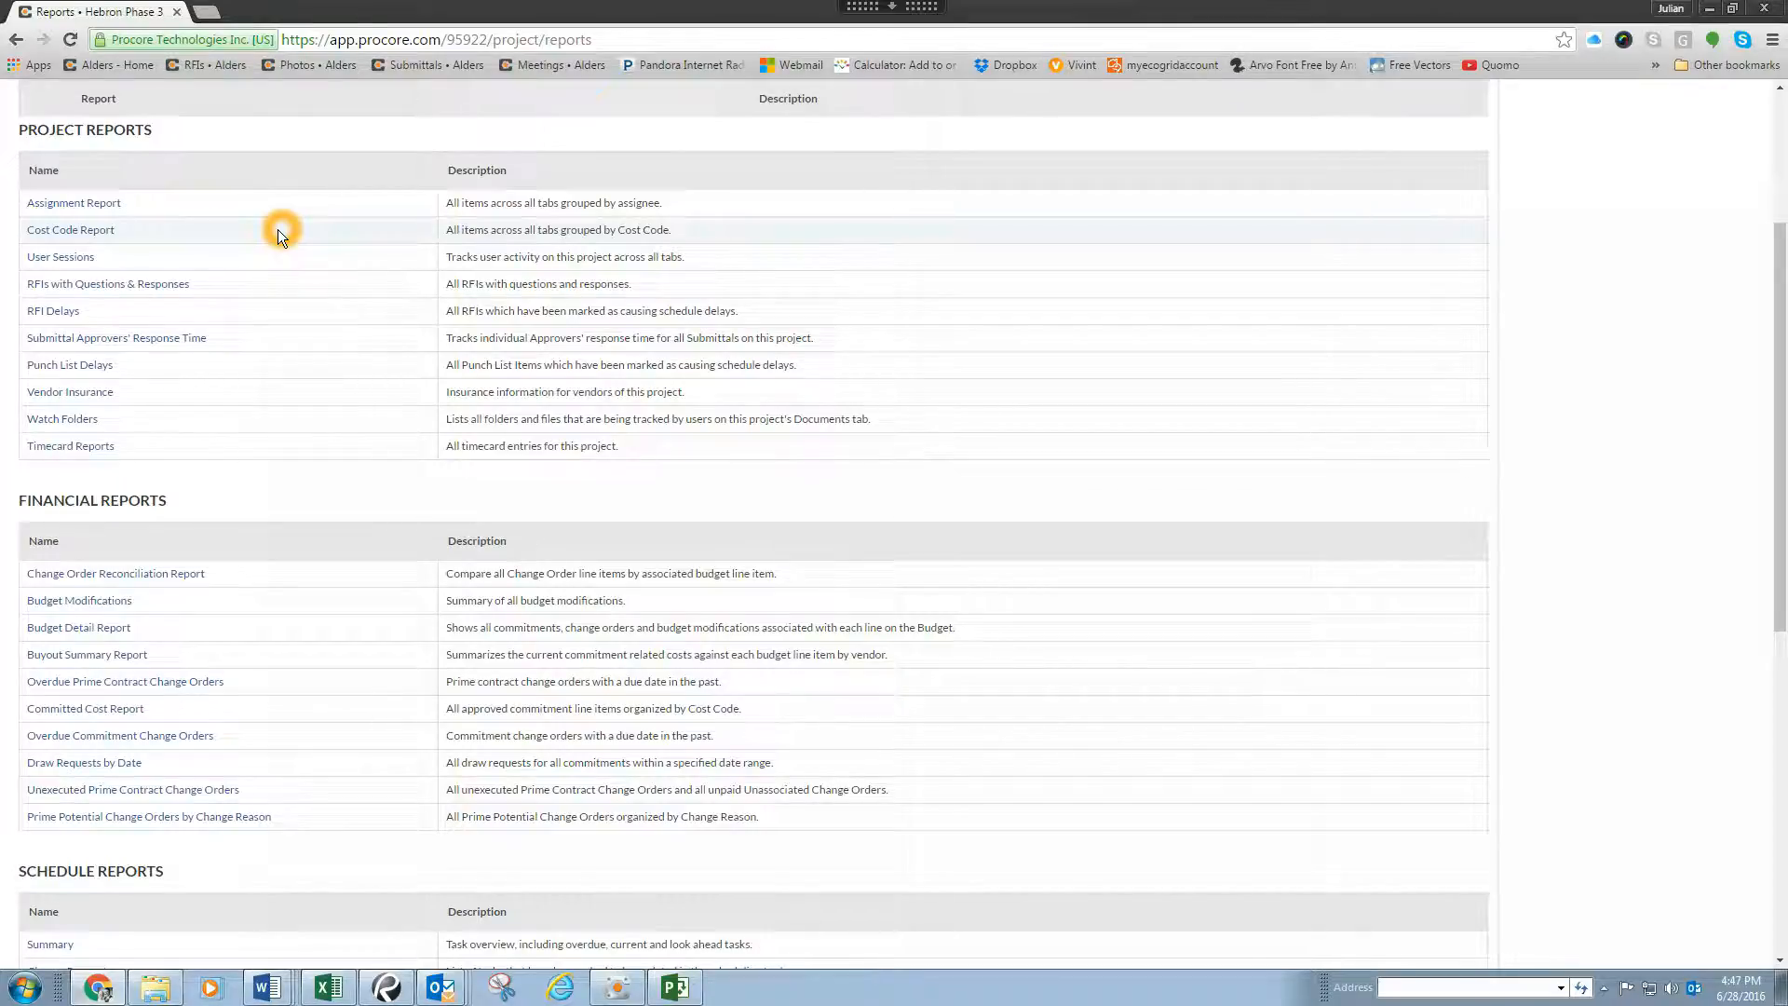
{"action": "scroll", "coordinate": [278, 229], "scroll_direction": "down", "scroll_amount": 1}
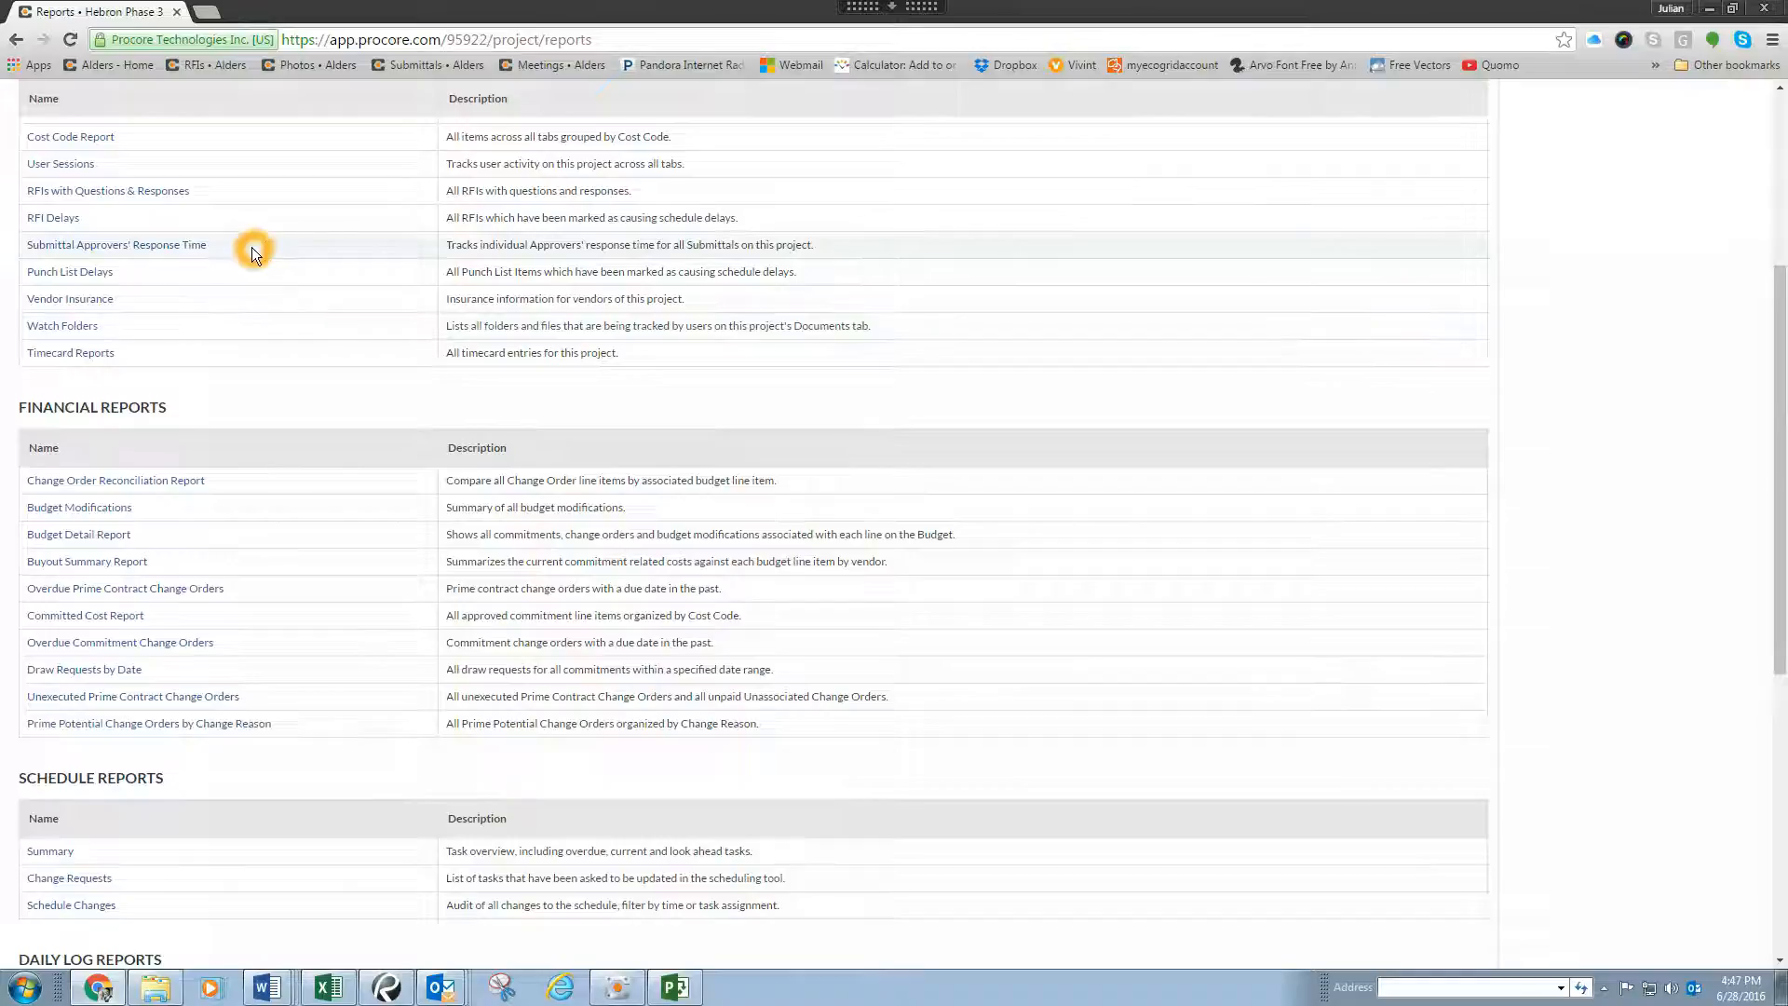
{"action": "scroll", "coordinate": [239, 276], "scroll_direction": "down", "scroll_amount": 2}
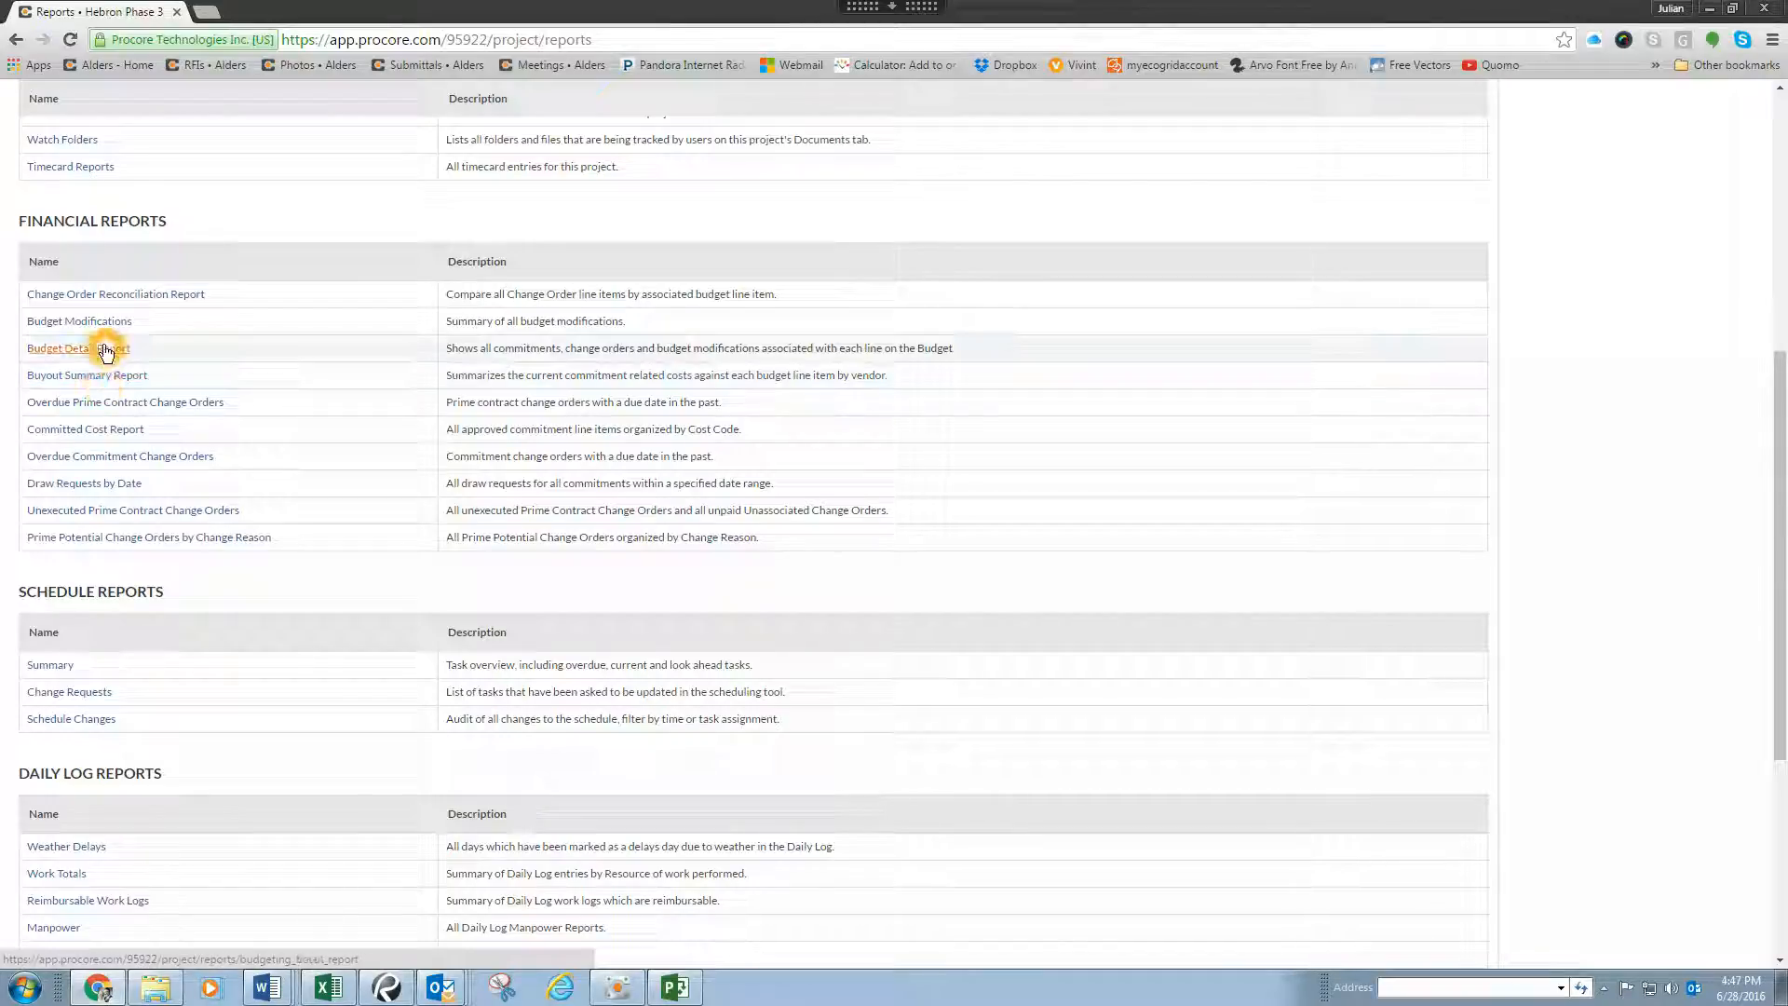
{"action": "scroll", "coordinate": [366, 313], "scroll_direction": "down", "scroll_amount": 4}
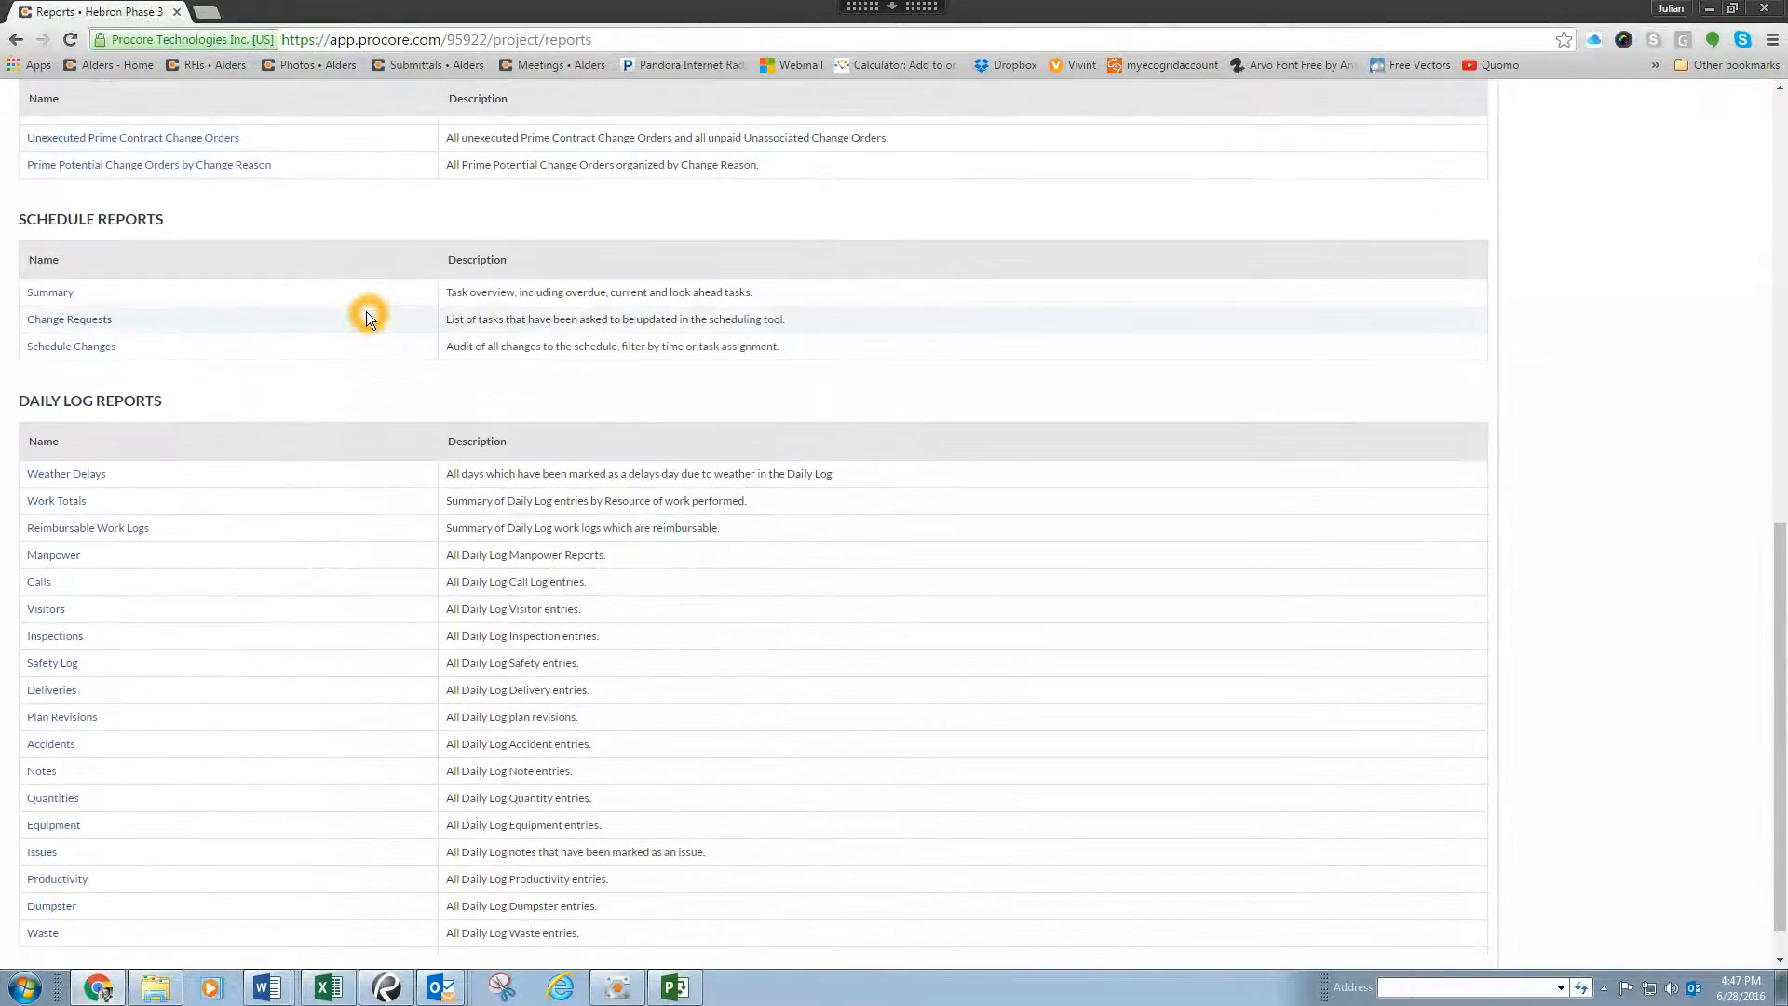
{"action": "scroll", "coordinate": [366, 311], "scroll_direction": "down", "scroll_amount": 1}
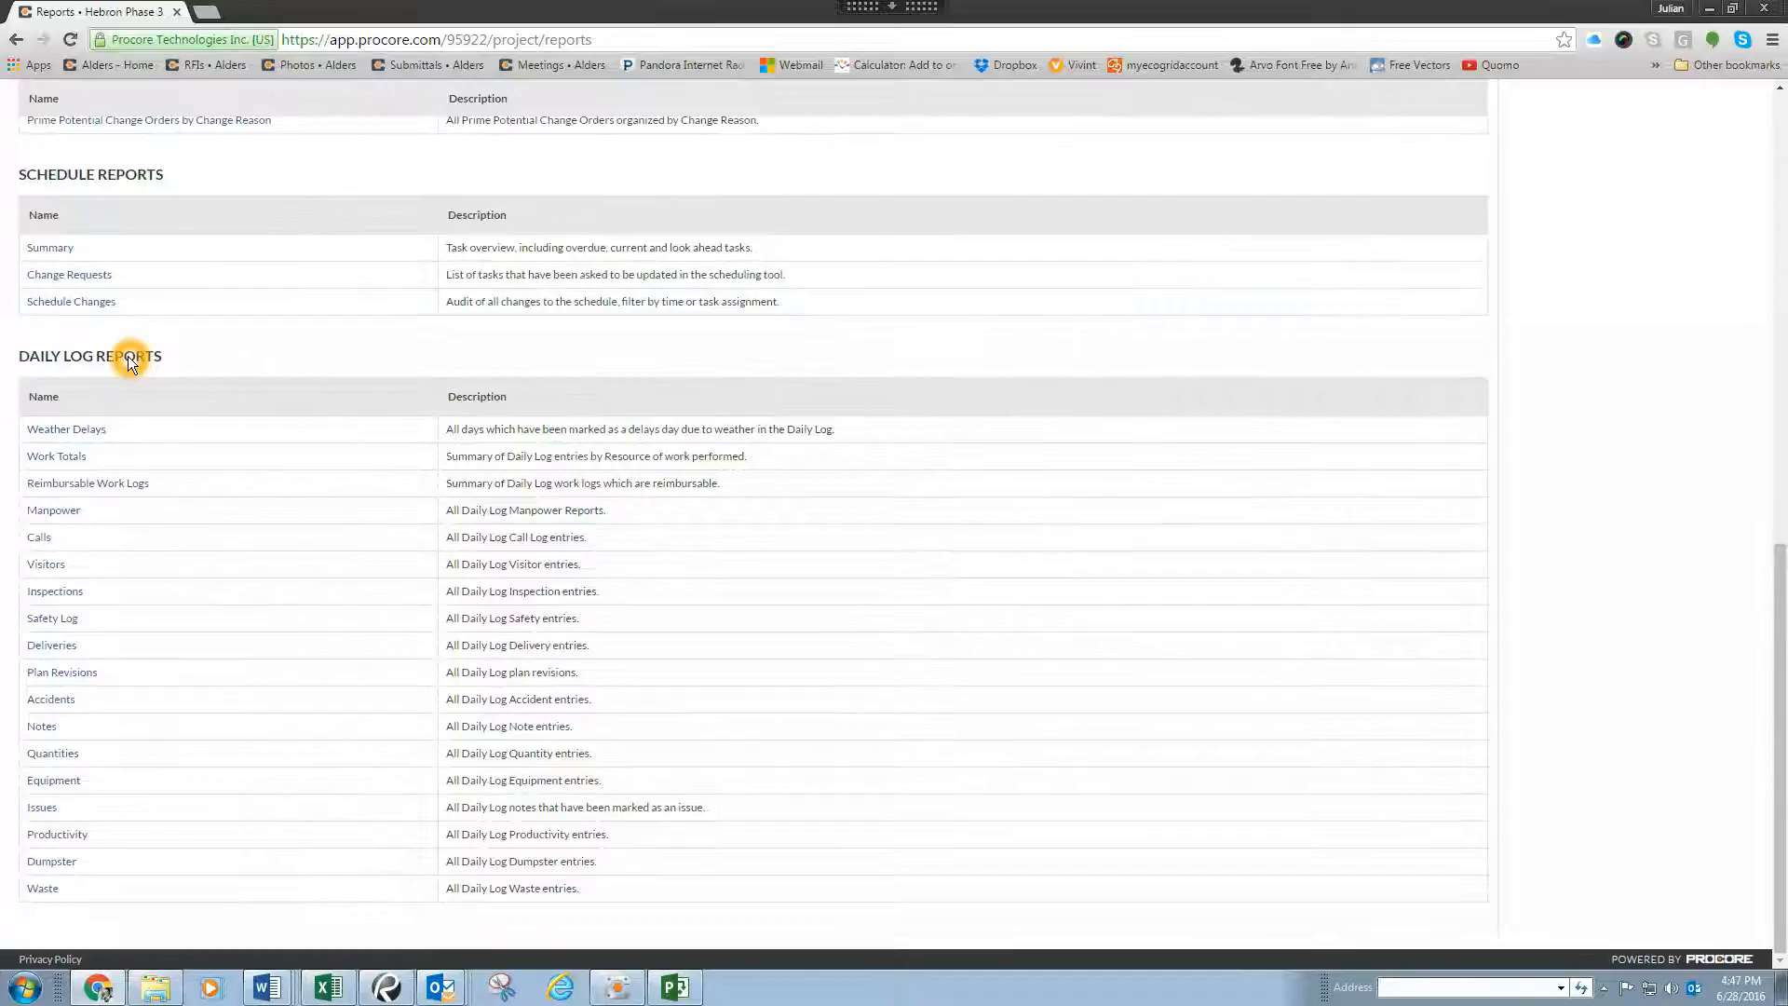
{"action": "right_click", "coordinate": [77, 432]}
{"action": "left_click", "coordinate": [74, 434]}
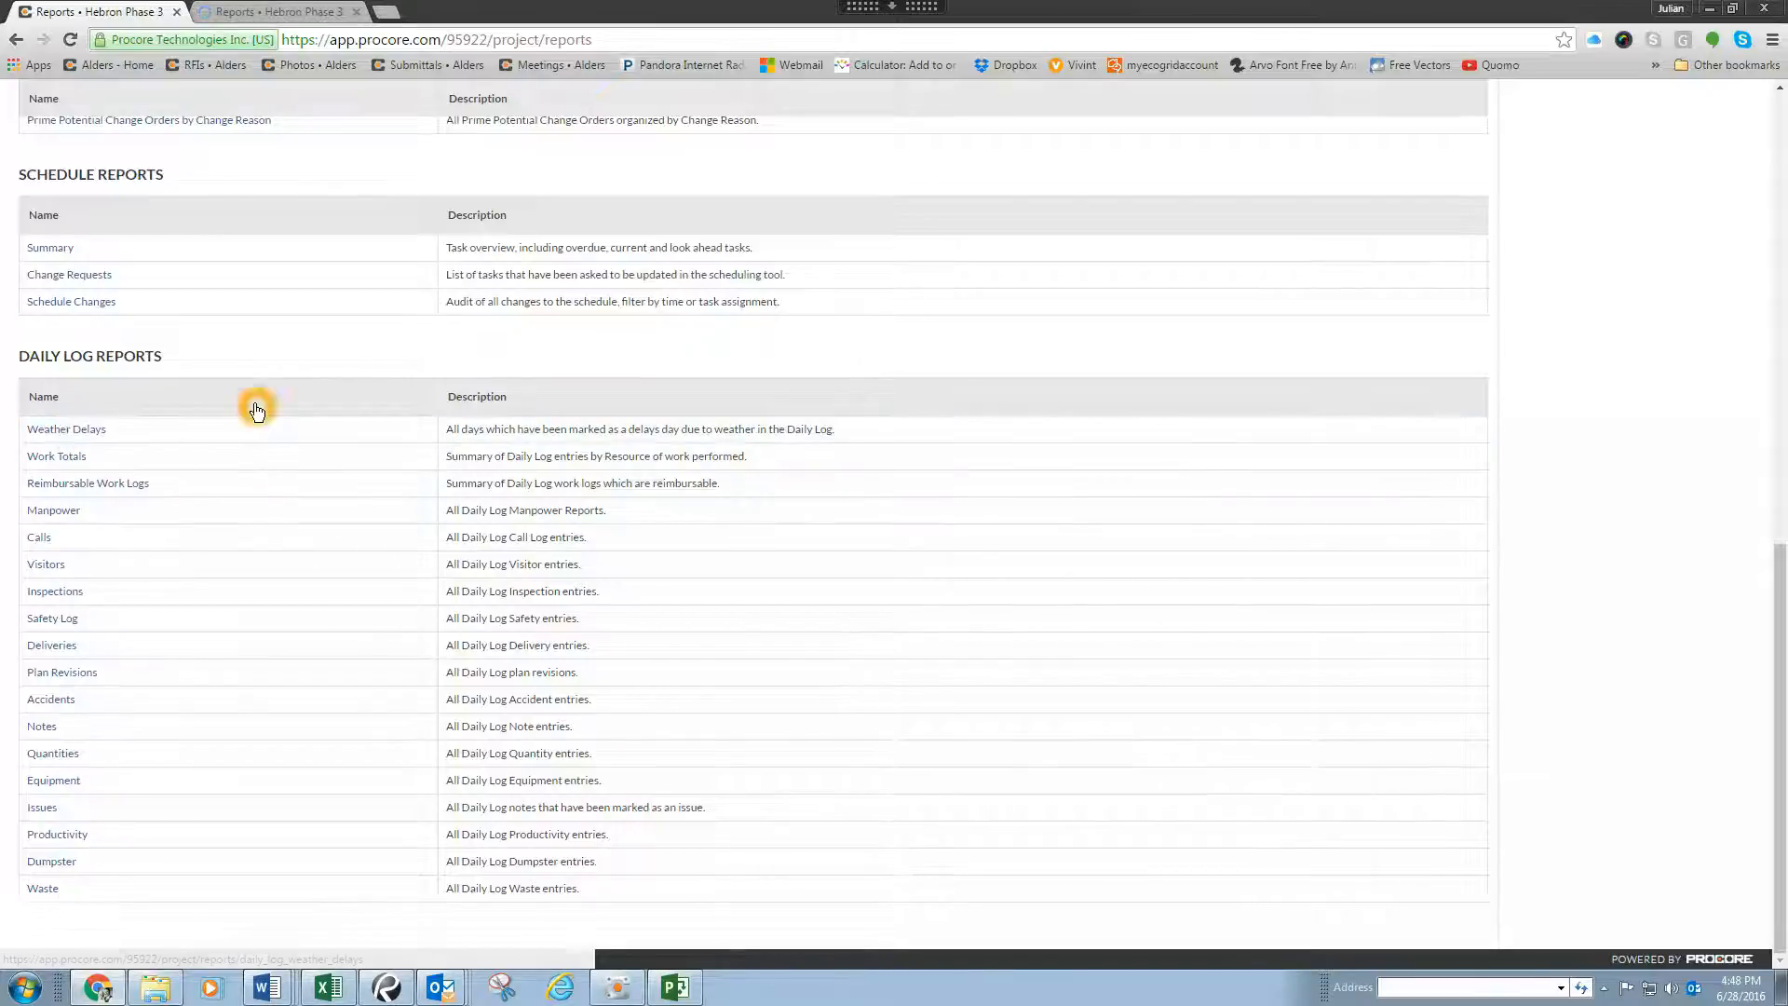
Step: Start a new project custom report and examine the tools it can draw on
{"action": "scroll", "coordinate": [1038, 350], "scroll_direction": "up", "scroll_amount": 12}
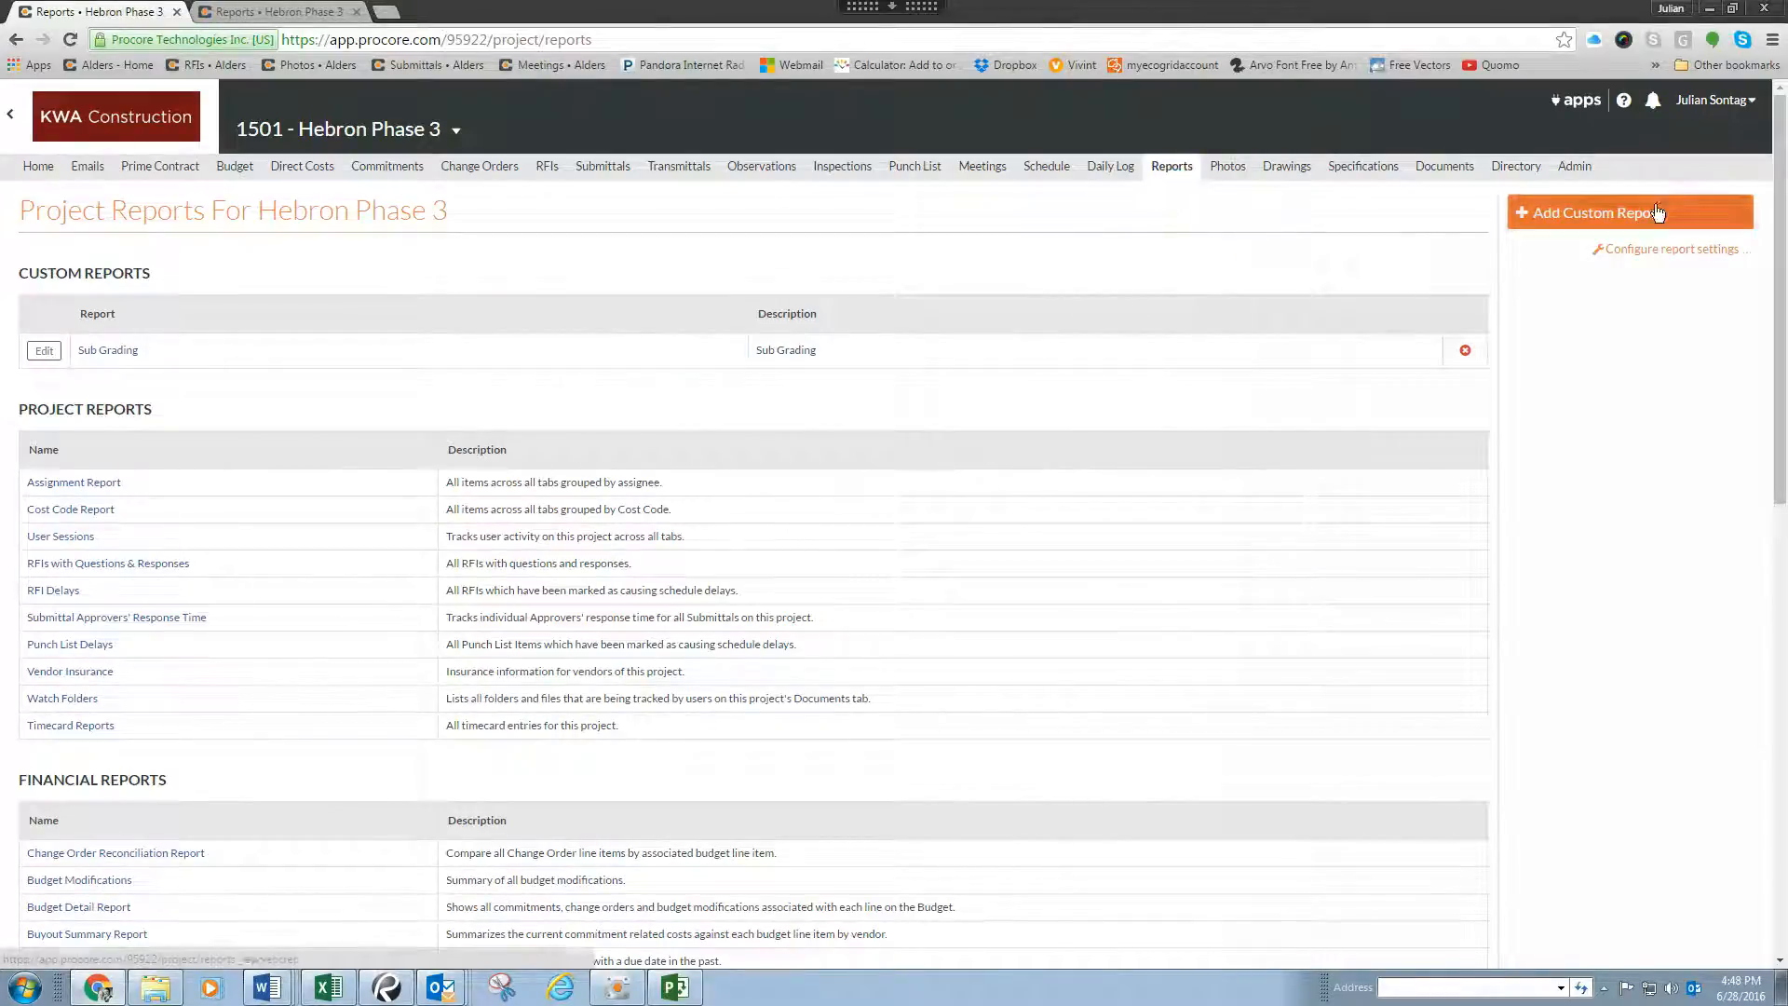
{"action": "left_click", "coordinate": [1588, 213]}
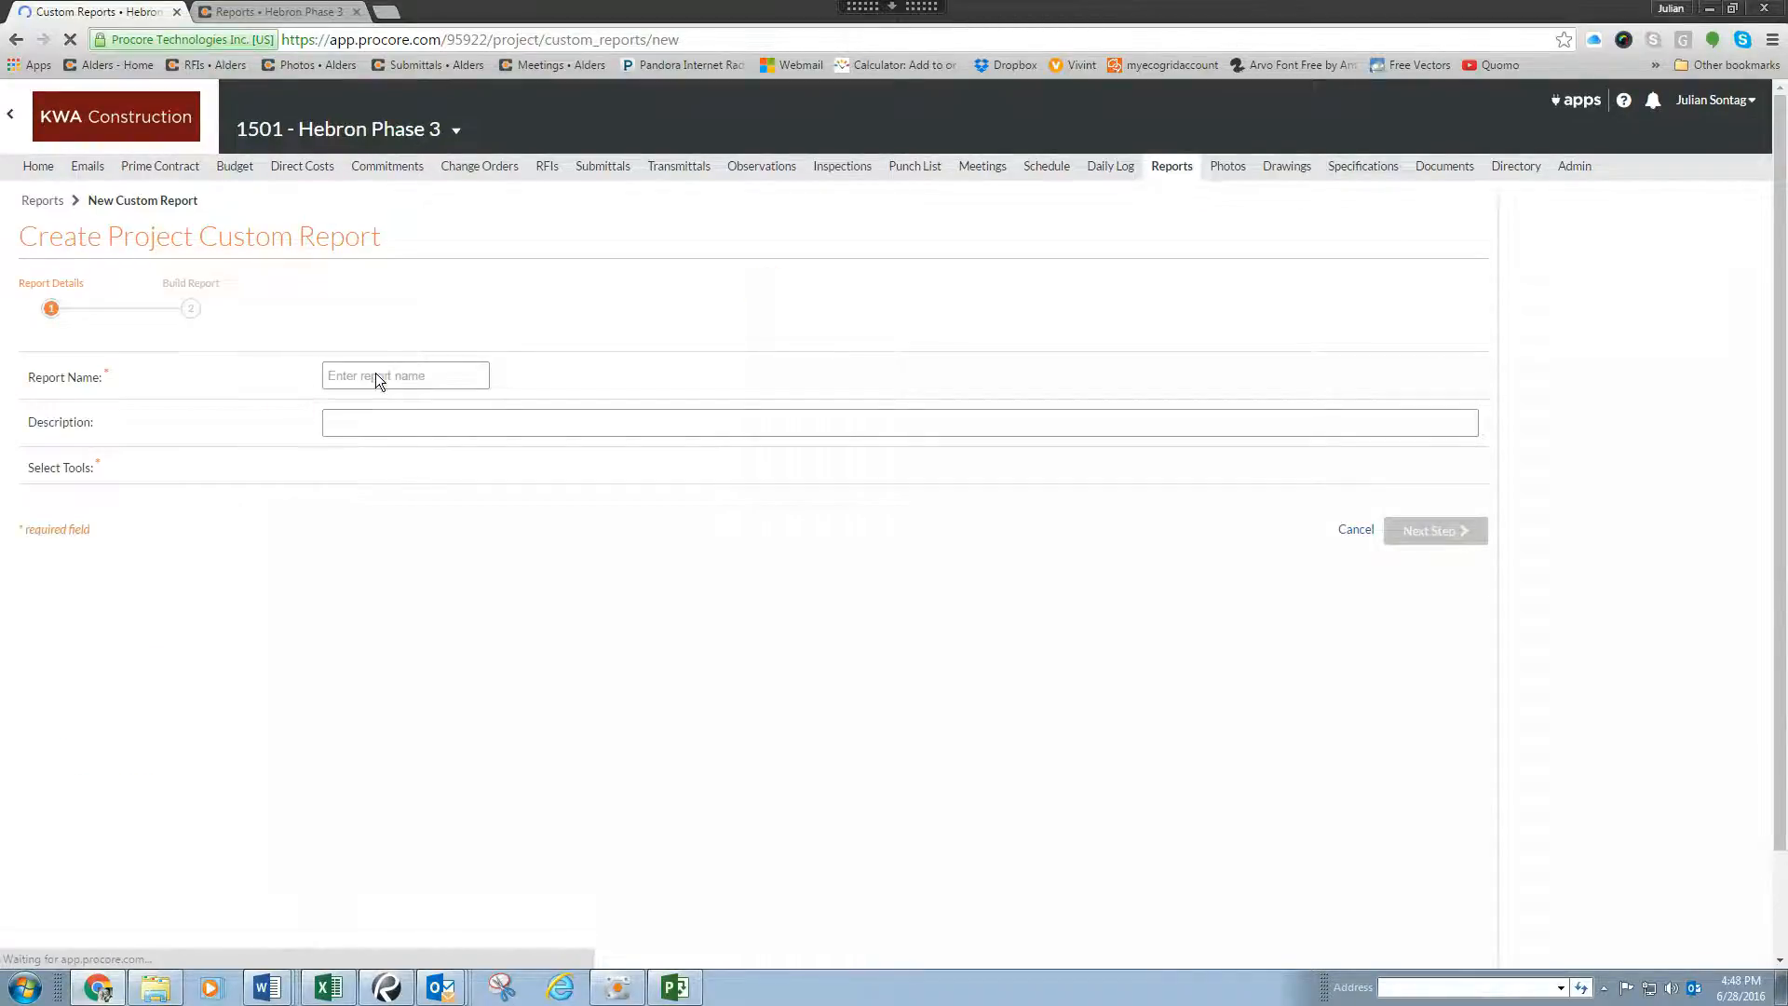
{"action": "left_click", "coordinate": [334, 483]}
{"action": "left_click", "coordinate": [442, 481]}
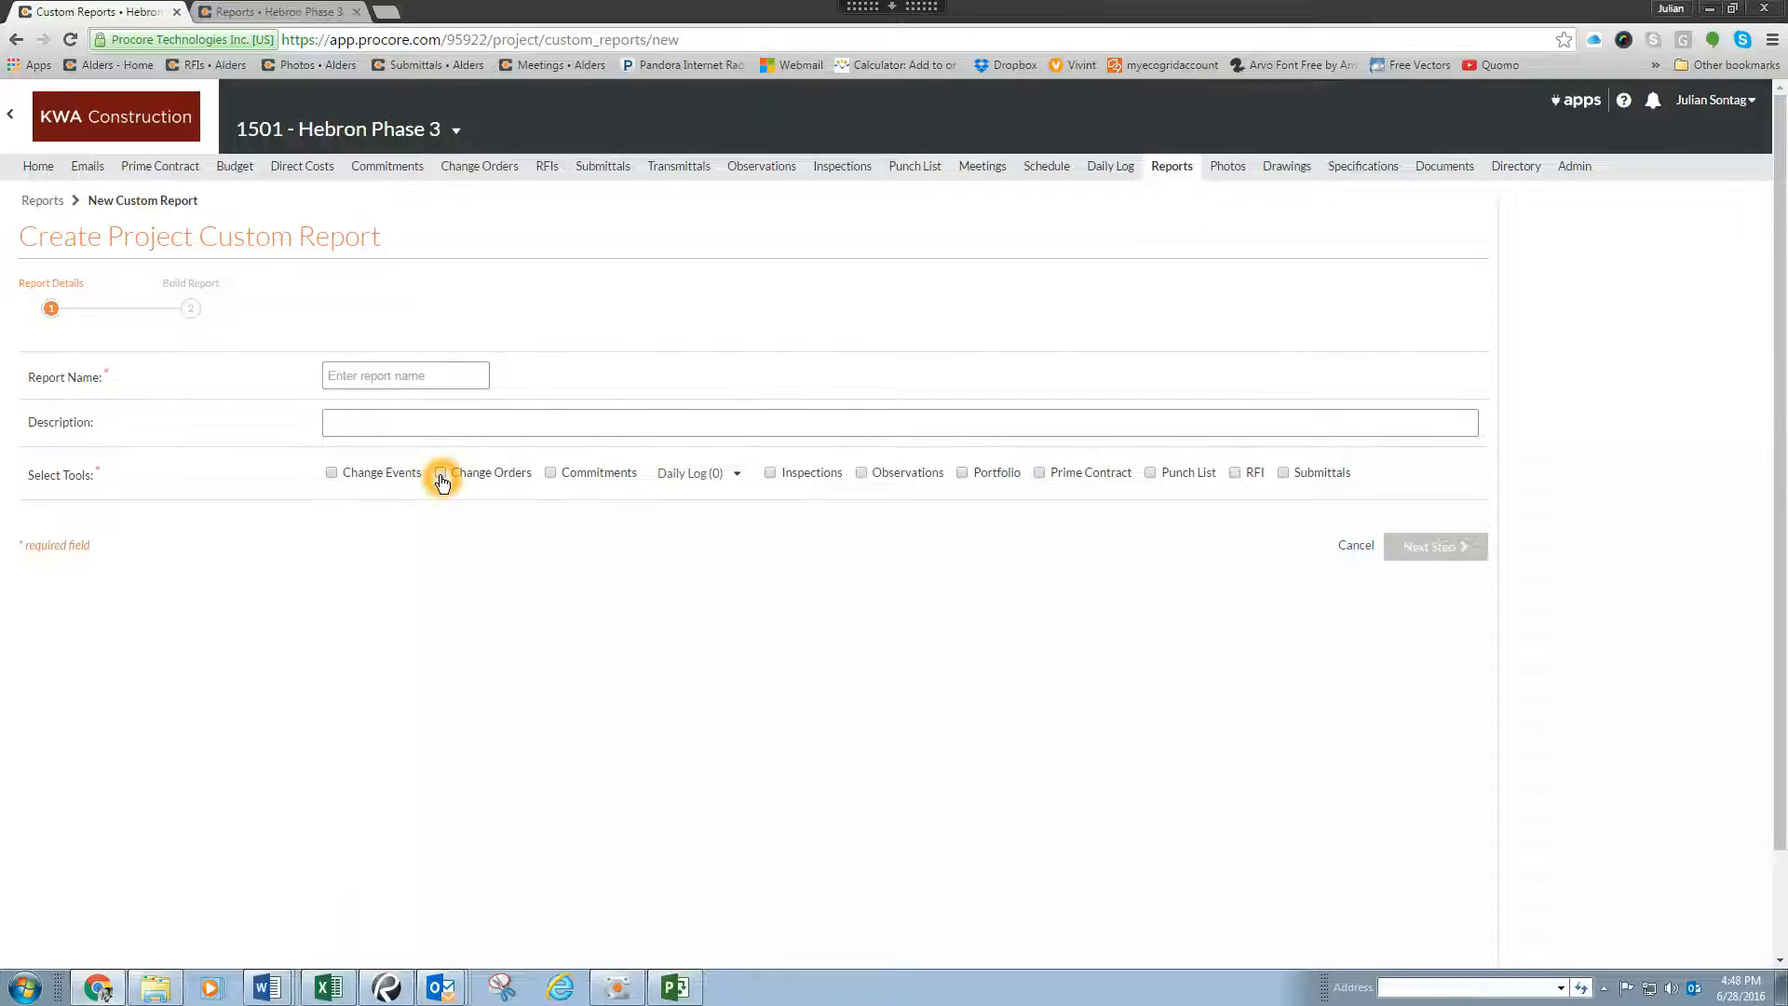
{"action": "left_click", "coordinate": [550, 474]}
{"action": "left_click", "coordinate": [773, 475]}
Step: Name the custom report "Manpower Log - Electritian"
{"action": "left_click", "coordinate": [389, 384]}
{"action": "left_click", "coordinate": [394, 372]}
{"action": "left_click", "coordinate": [537, 384]}
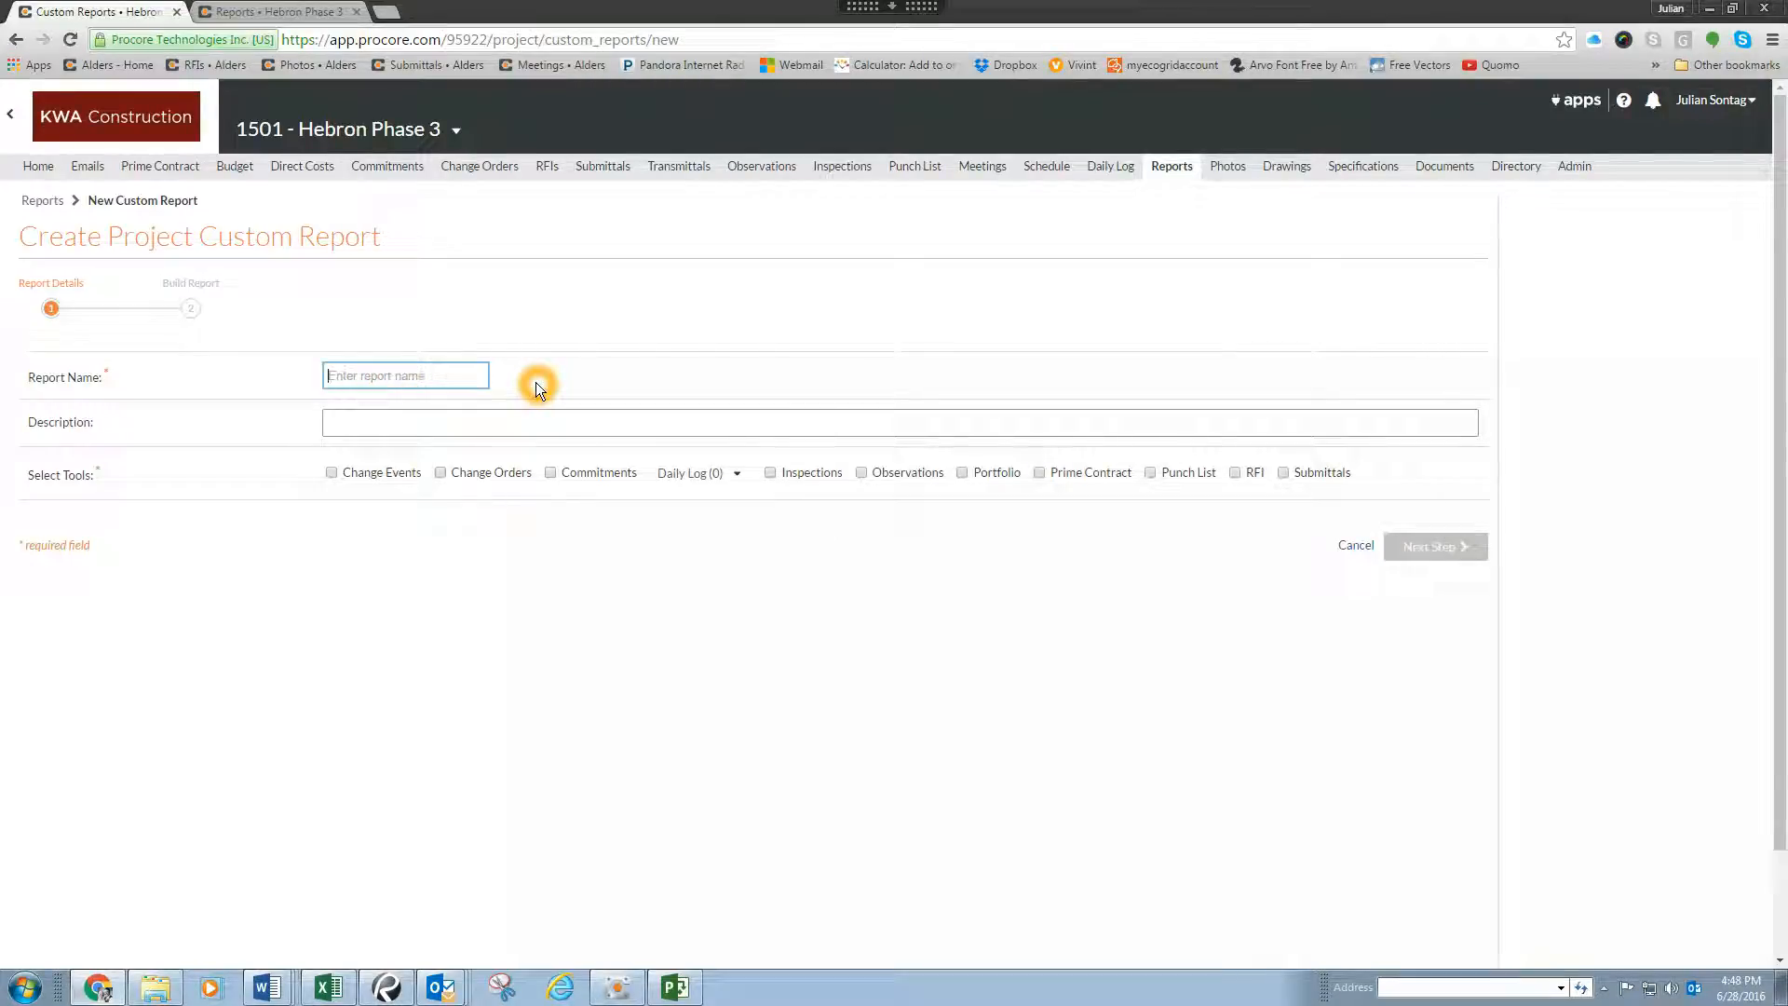
{"action": "type", "text": "Manpower Log - Electritian"}
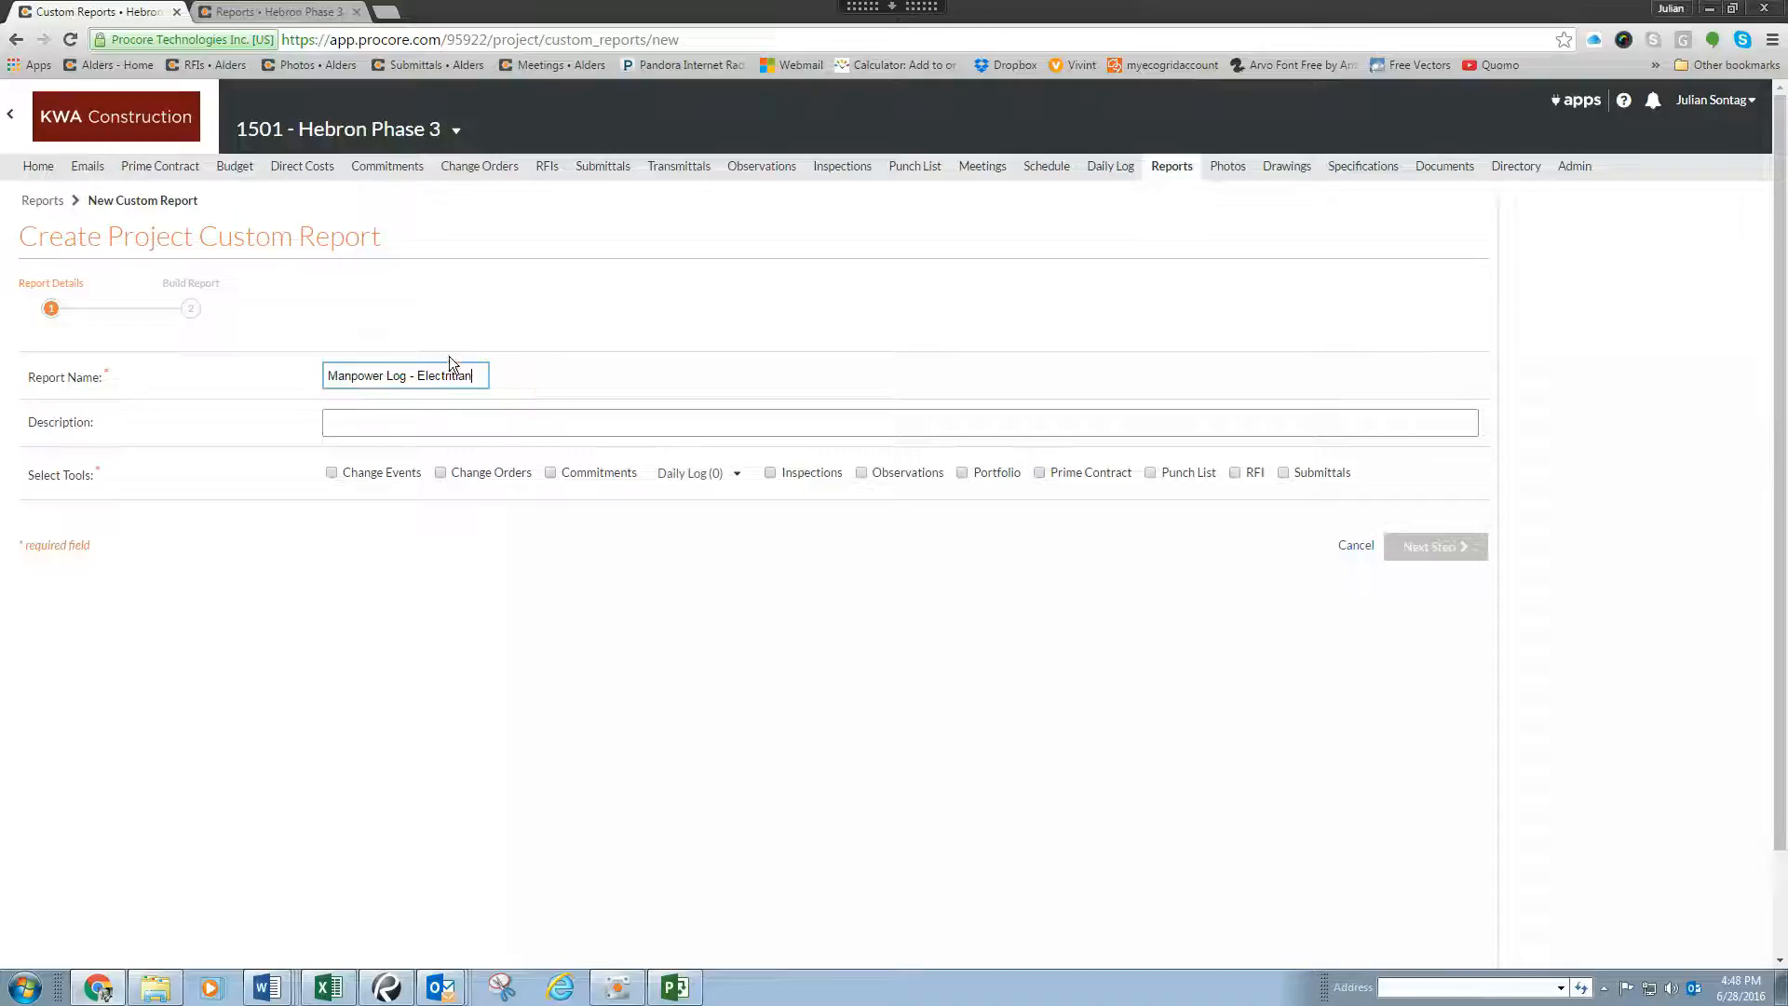
Step: Copy the report name "Manpower Log - Electritian" into the report's description
{"action": "left_click_drag", "start_coordinate": [480, 376], "coordinate": [347, 378]}
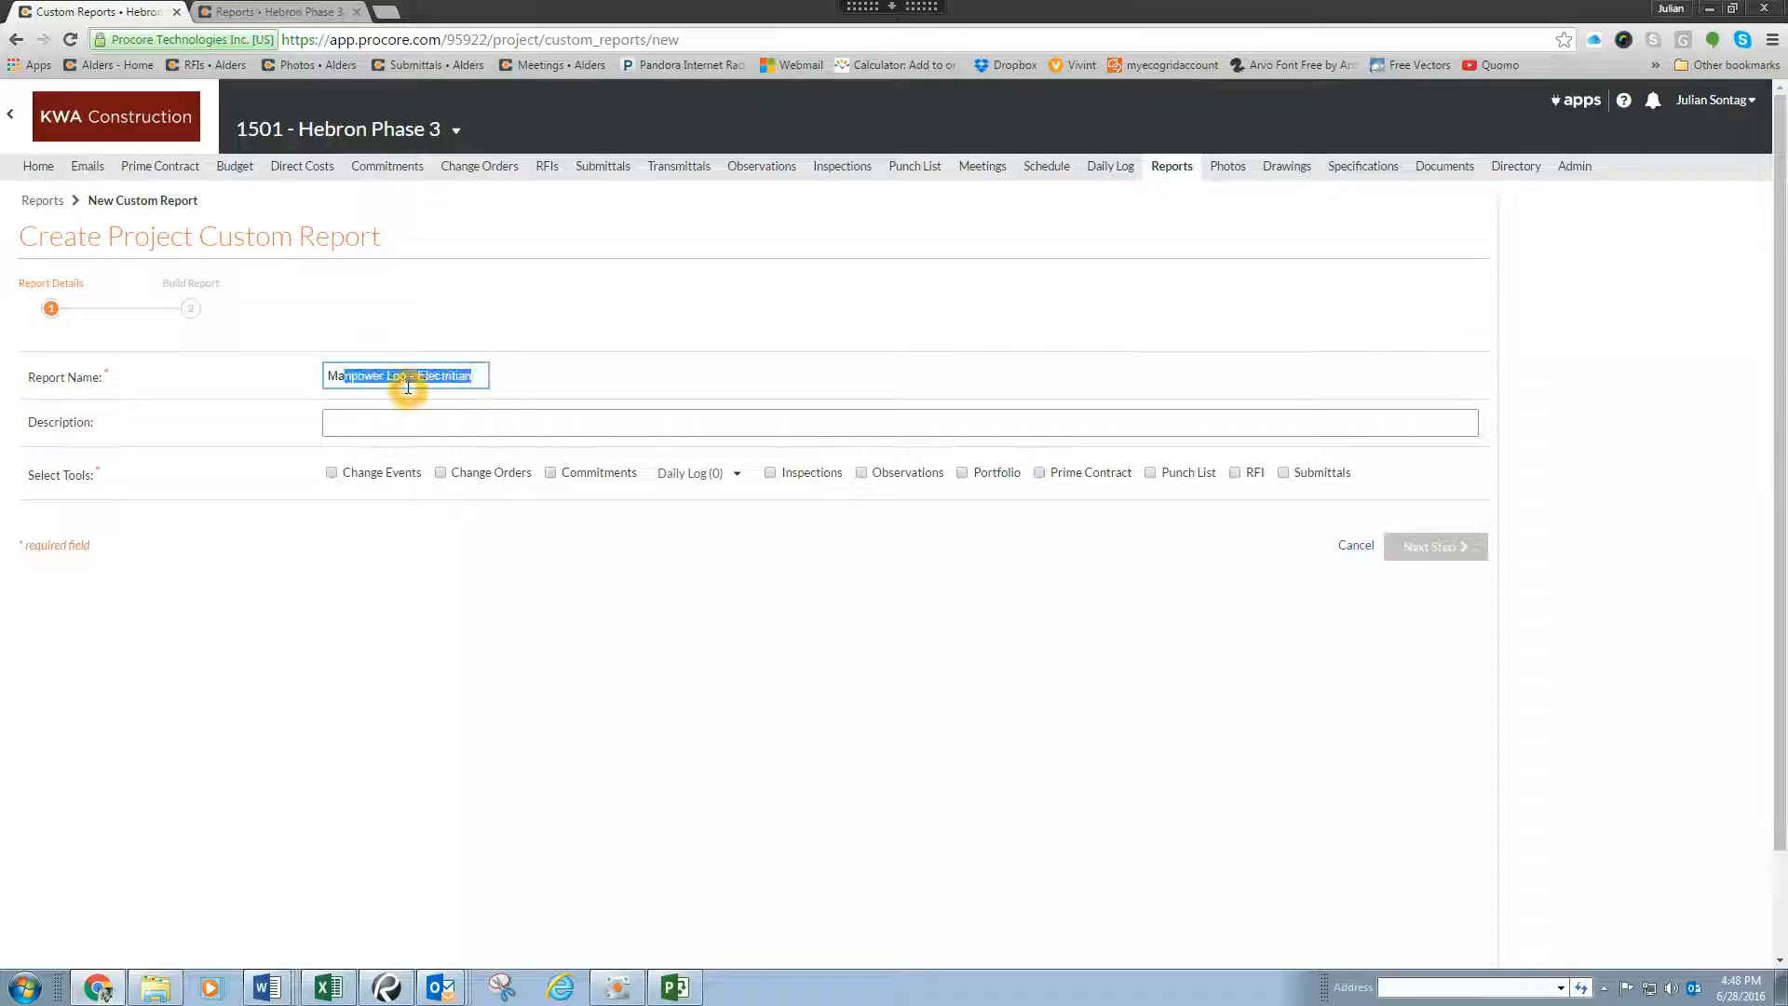
{"action": "left_click", "coordinate": [412, 421]}
{"action": "left_click_drag", "start_coordinate": [477, 375], "coordinate": [326, 376]}
{"action": "key", "text": "ctrl+c"}
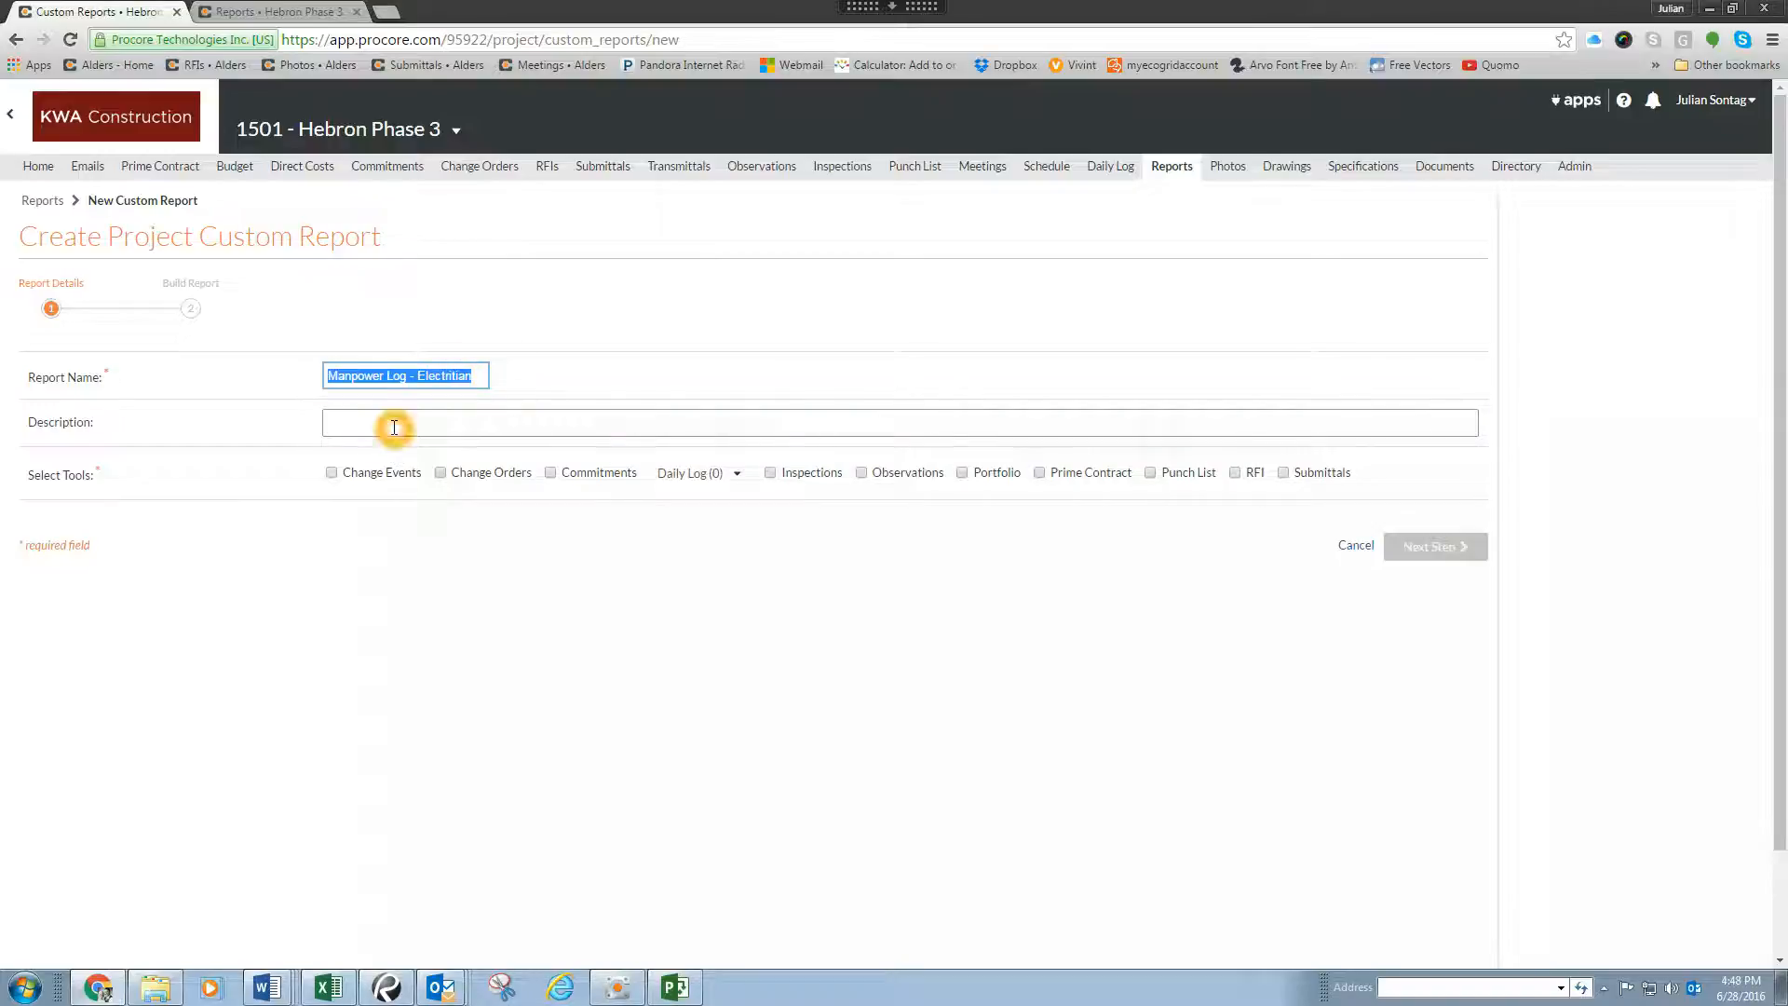
{"action": "left_click", "coordinate": [395, 421]}
{"action": "key", "text": "ctrl+v"}
{"action": "left_click", "coordinate": [402, 418]}
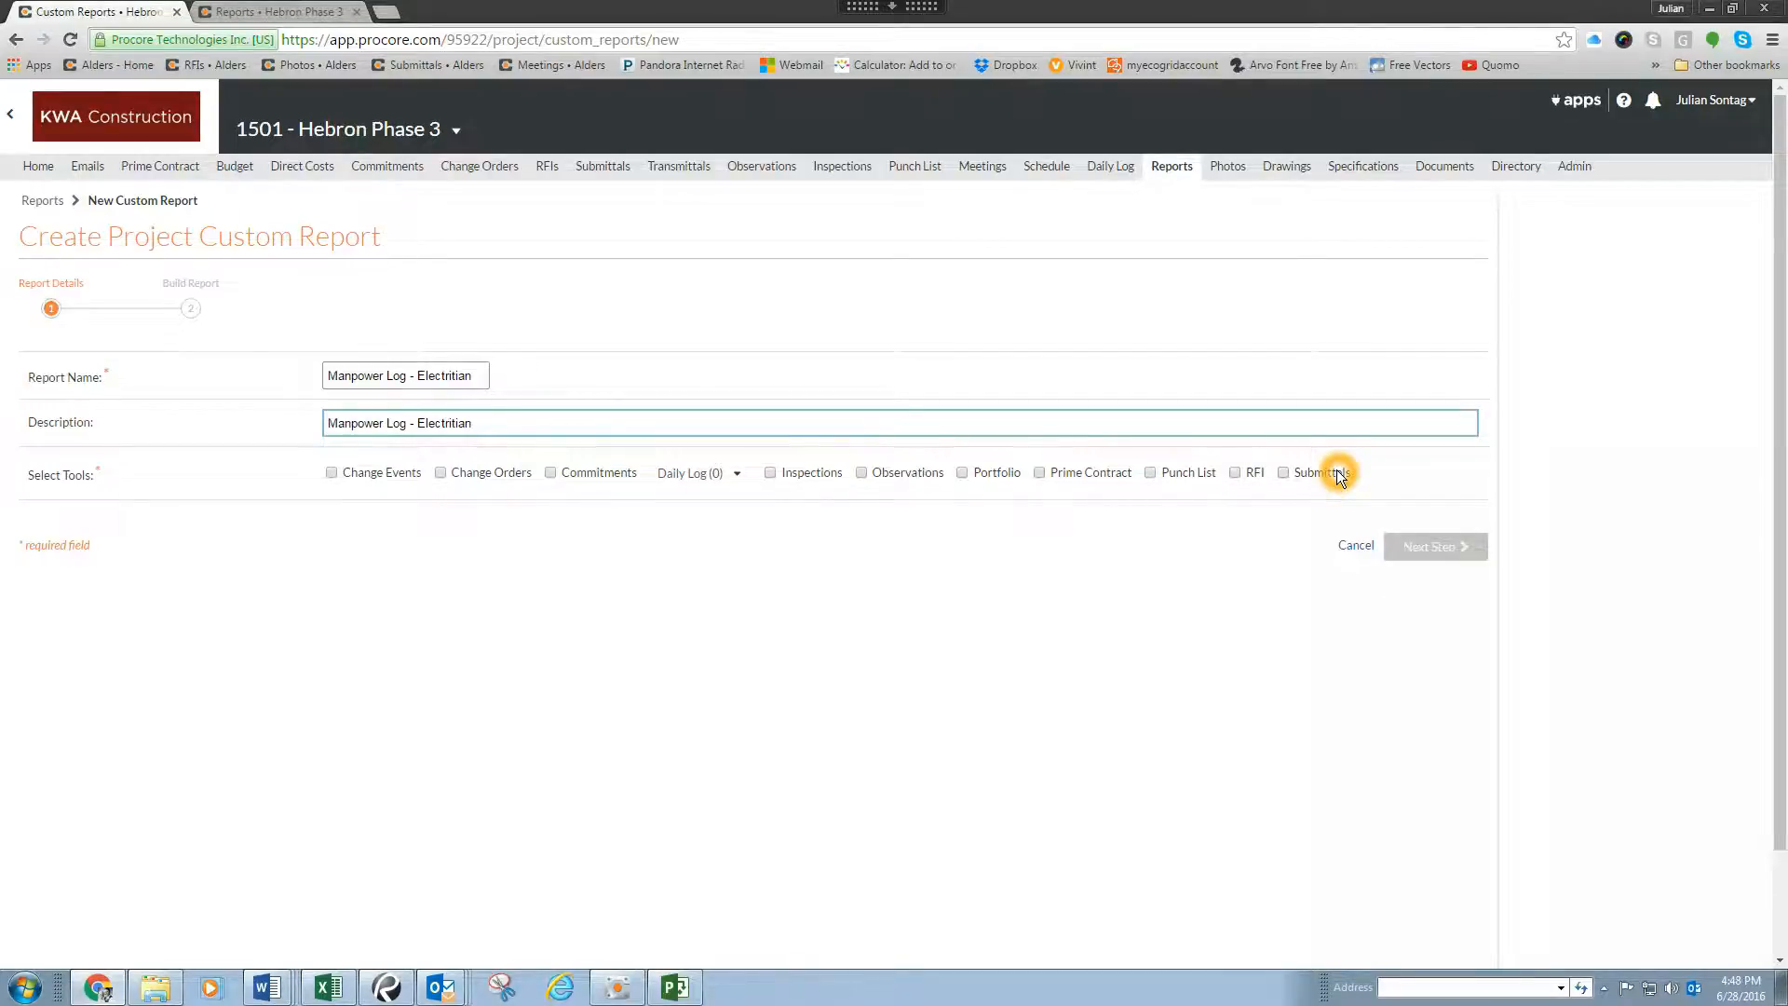
Step: Select the Manpower Log from the daily logs as the report's source and continue to building the report
{"action": "left_click", "coordinate": [740, 477]}
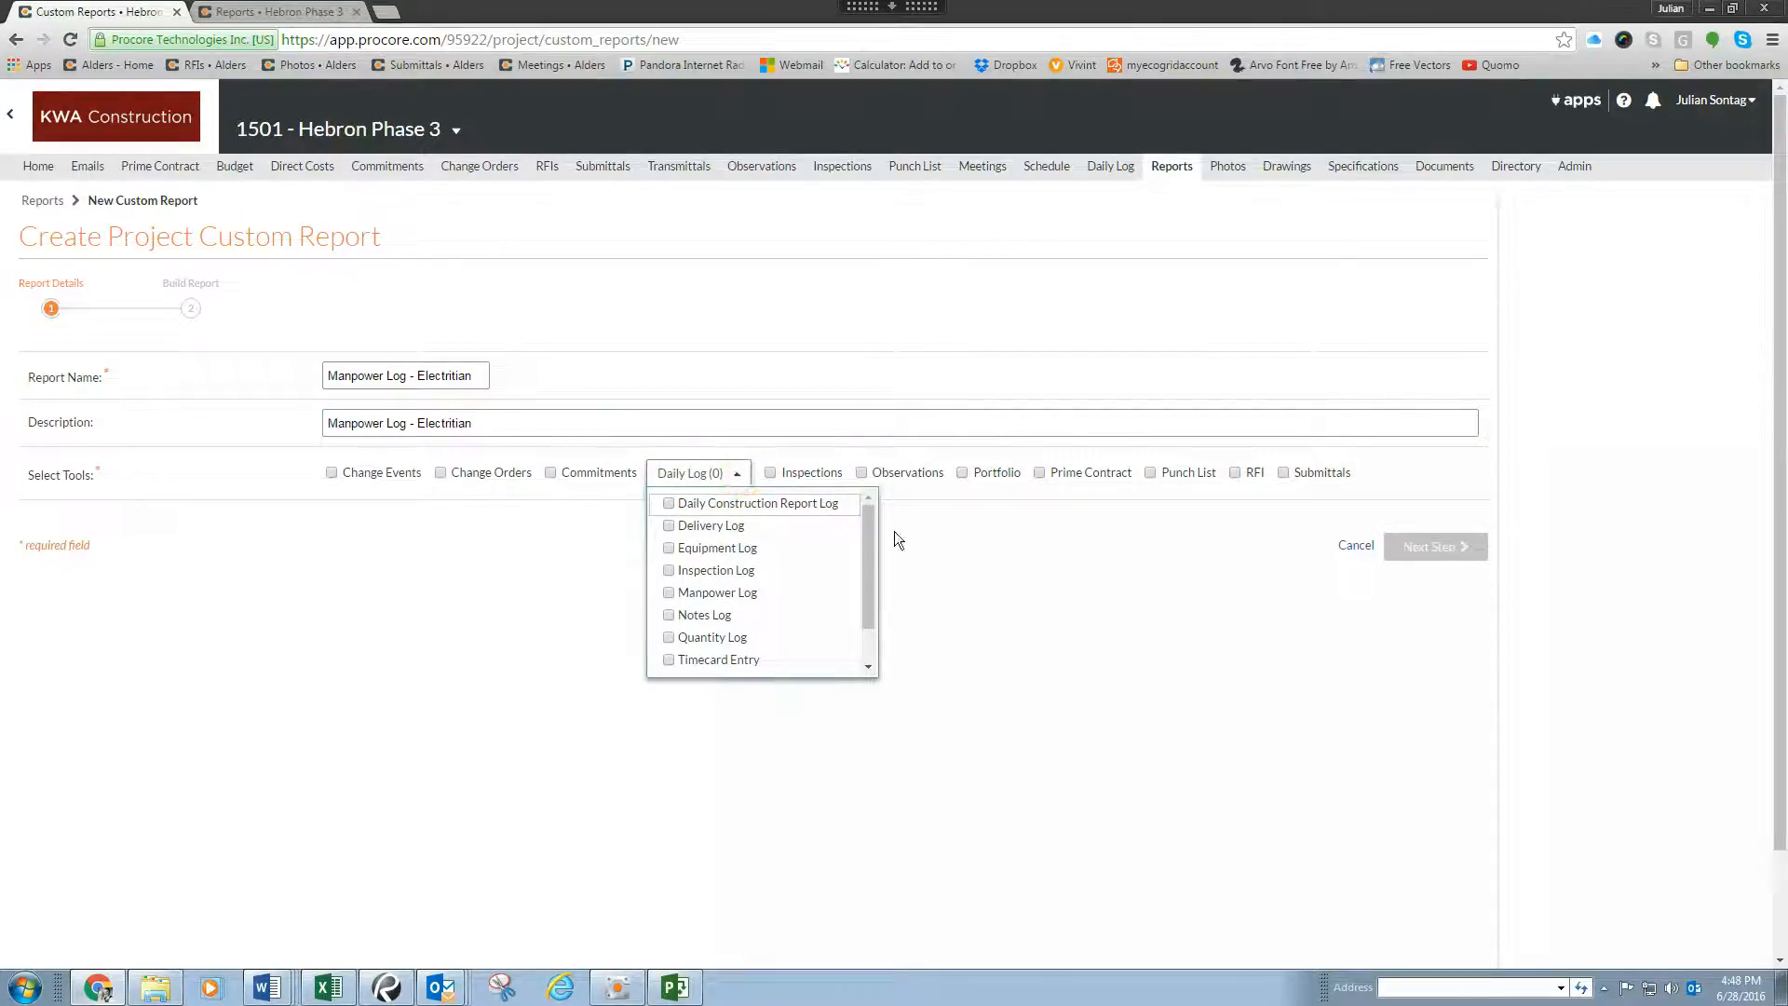
{"action": "left_click_drag", "start_coordinate": [871, 543], "coordinate": [869, 560]}
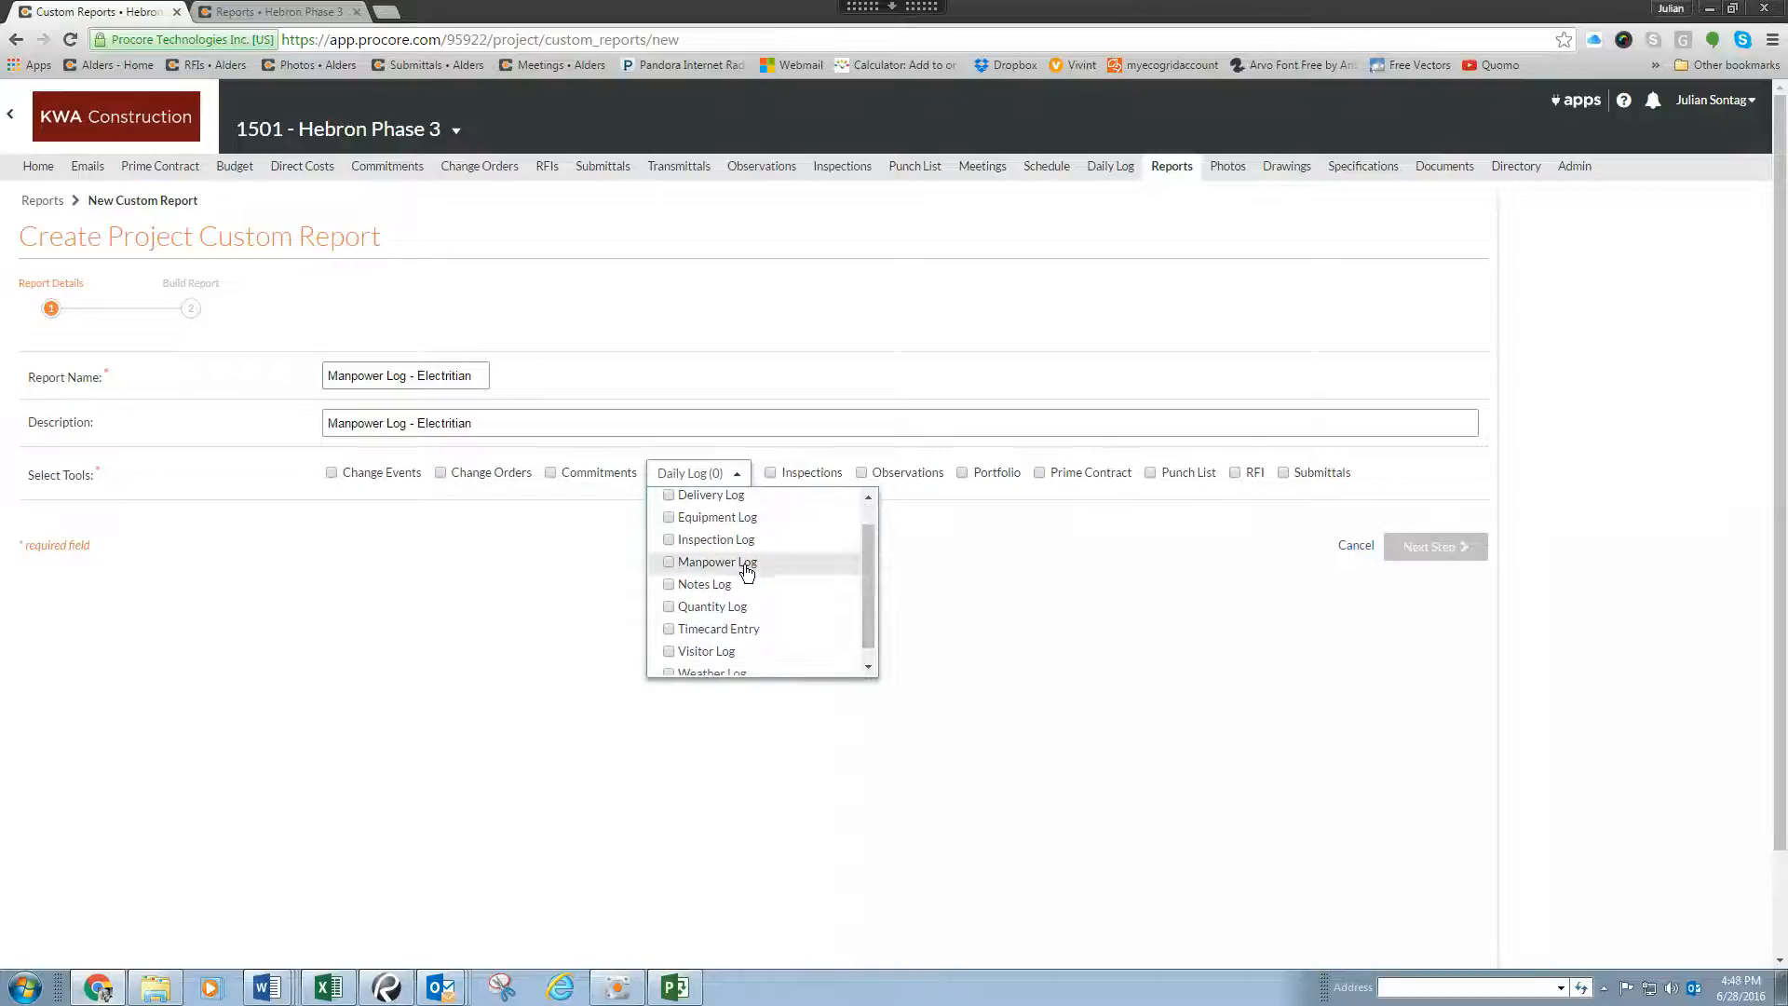
{"action": "left_click", "coordinate": [669, 564]}
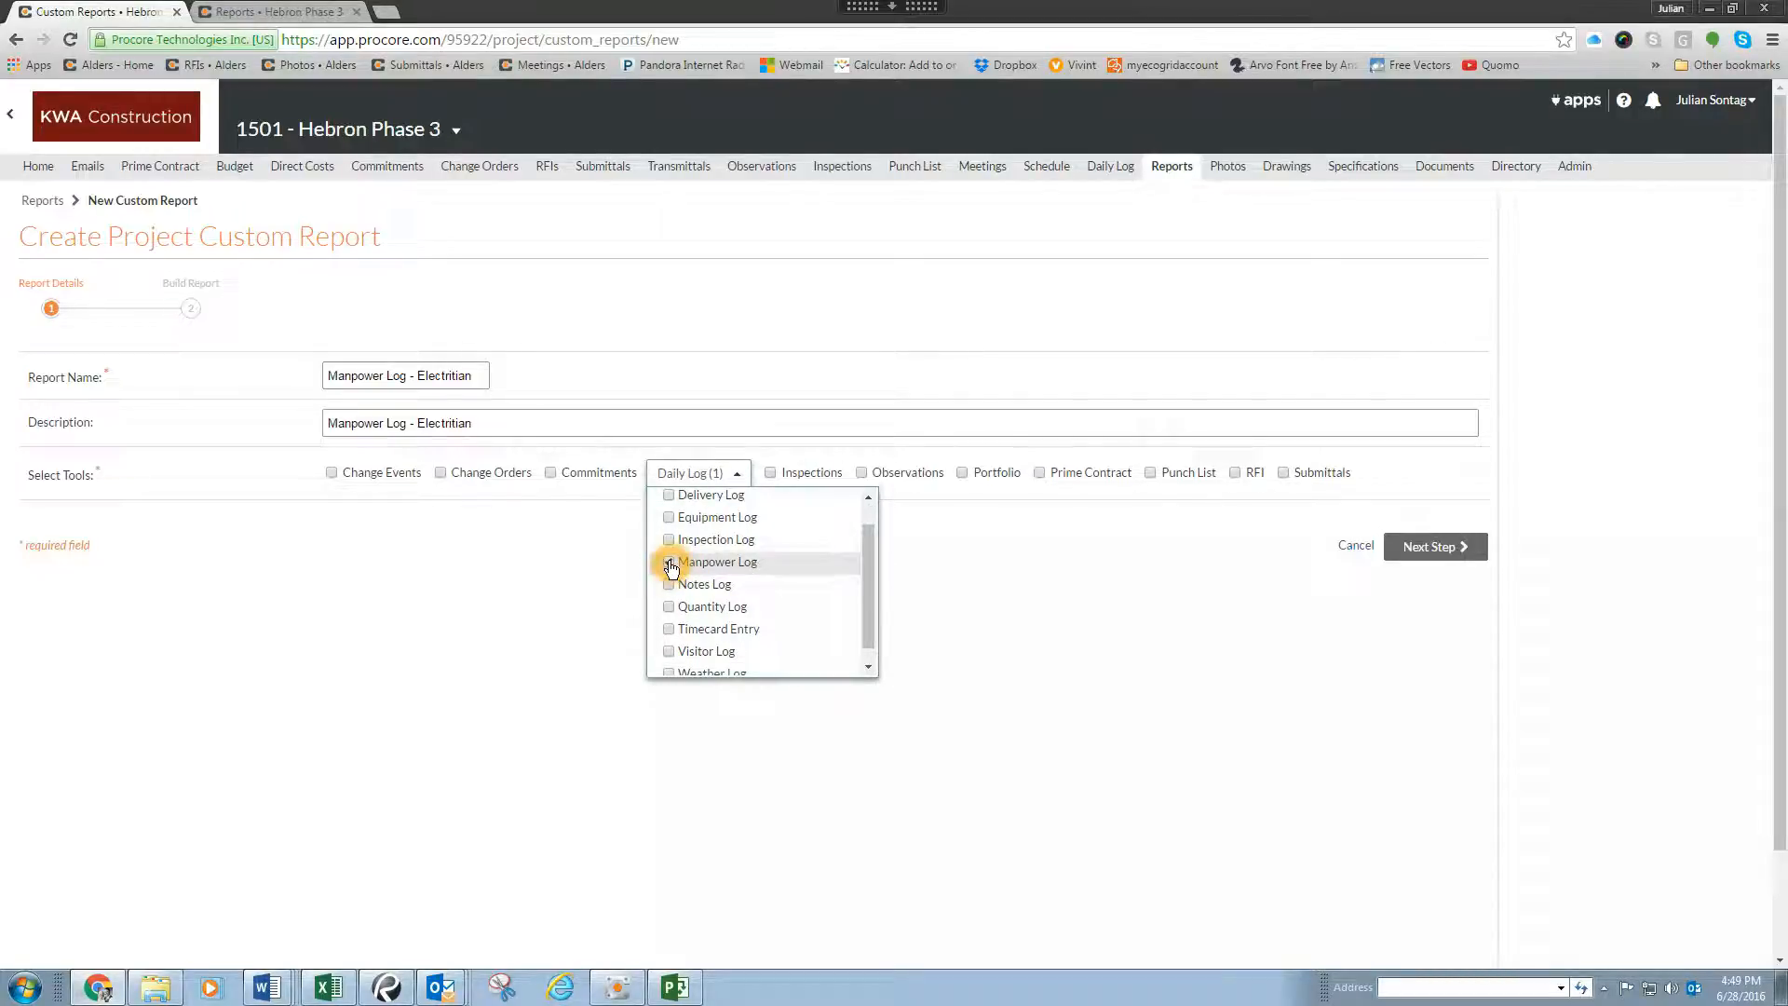
{"action": "left_click", "coordinate": [456, 385]}
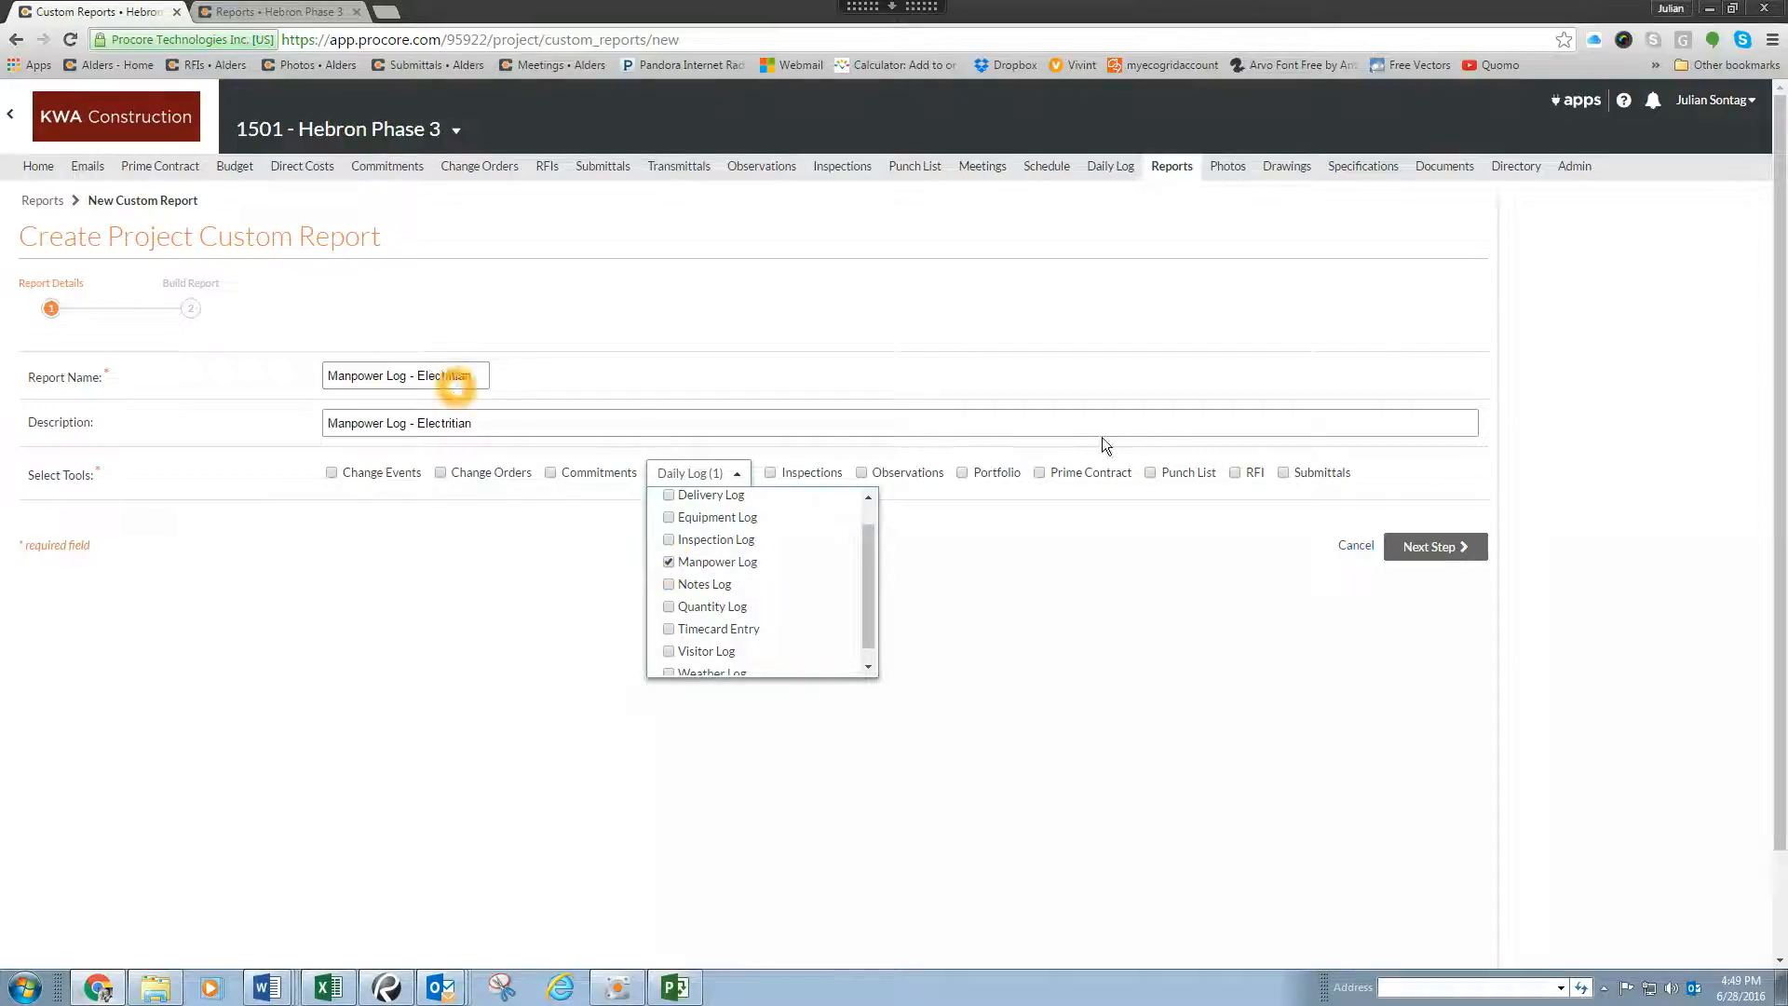
{"action": "left_click", "coordinate": [1439, 545]}
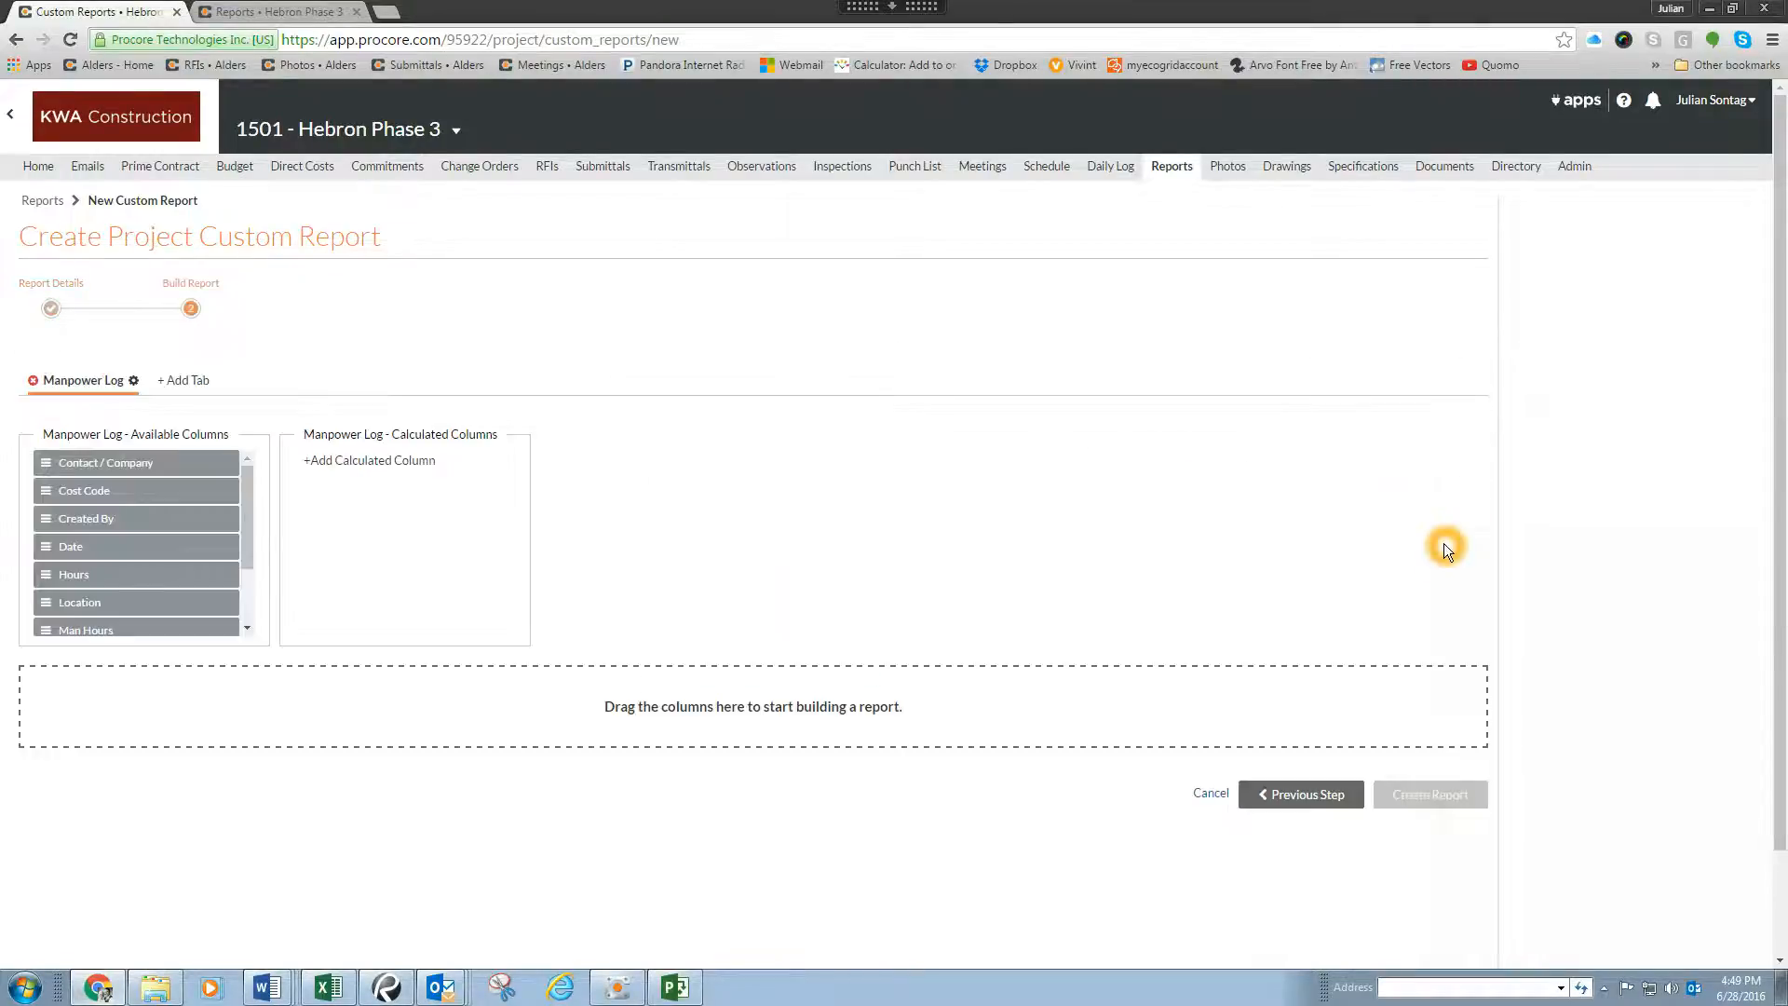
Step: Add the Contact / Company column to the Manpower Log report
{"action": "scroll", "coordinate": [373, 326], "scroll_direction": "down", "scroll_amount": 1}
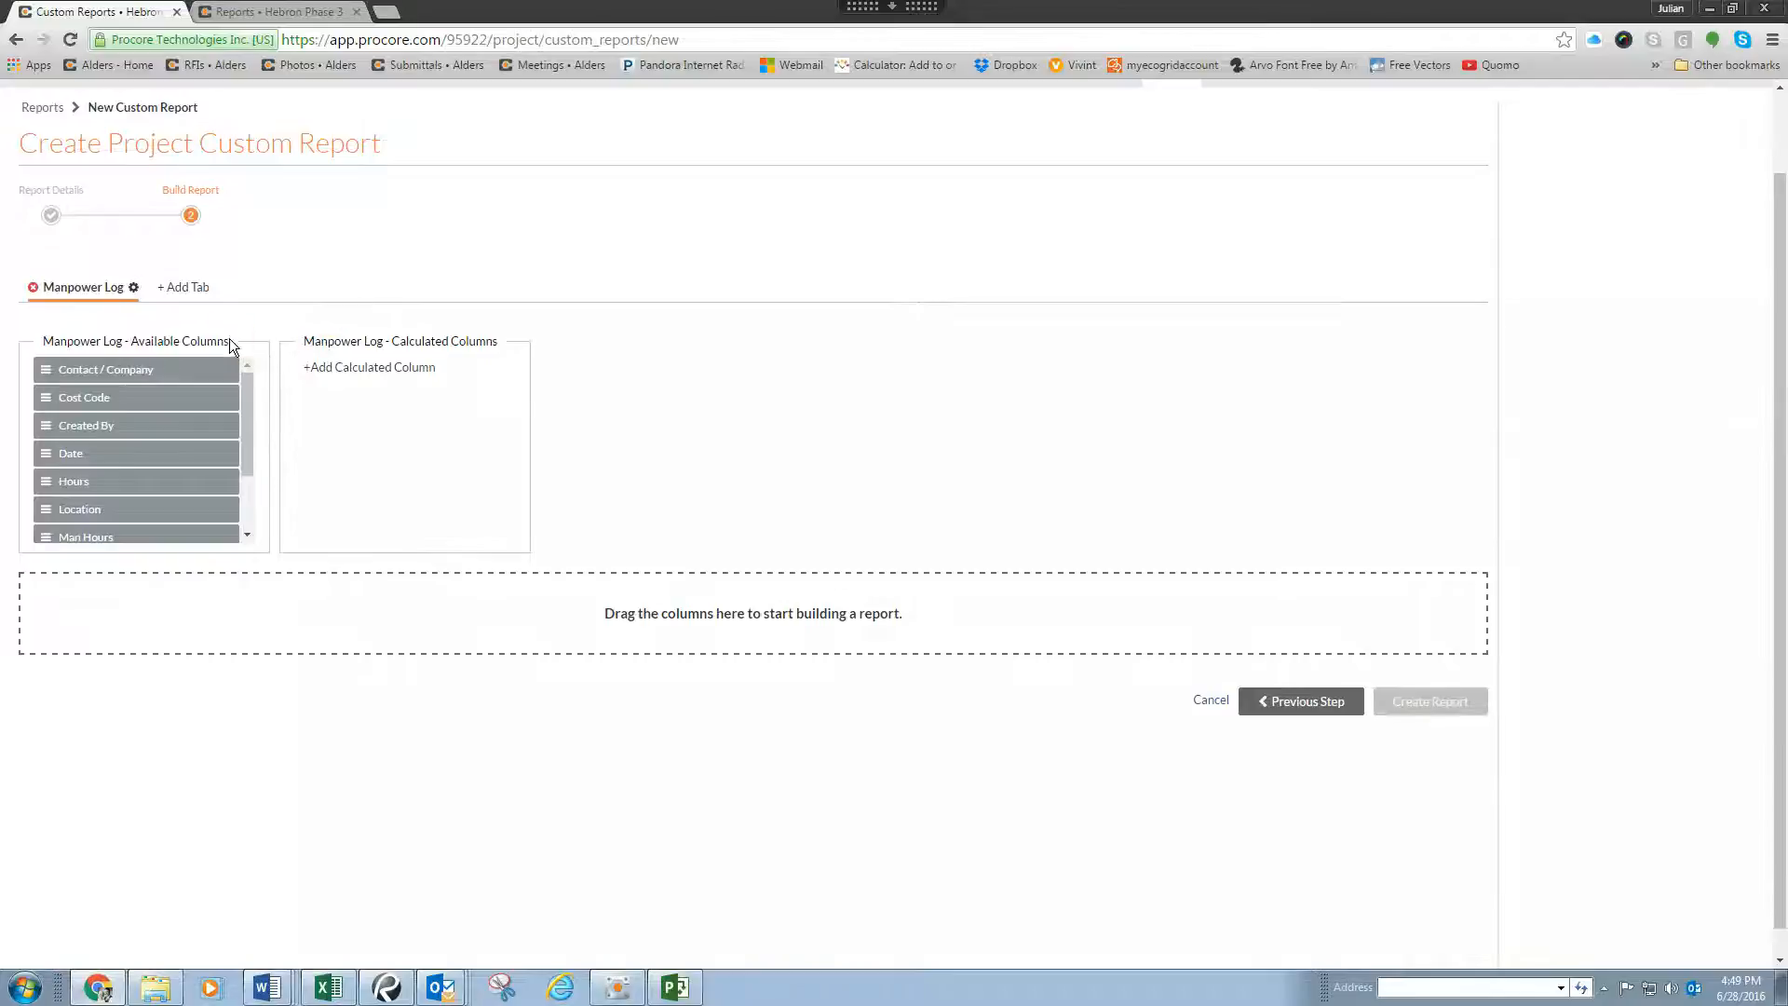
{"action": "mouse_move", "coordinate": [247, 397]}
{"action": "left_mouse_down"}
{"action": "mouse_move", "coordinate": [244, 478]}
{"action": "mouse_move", "coordinate": [253, 372]}
{"action": "left_mouse_up"}
{"action": "left_click_drag", "start_coordinate": [43, 371], "coordinate": [69, 617]}
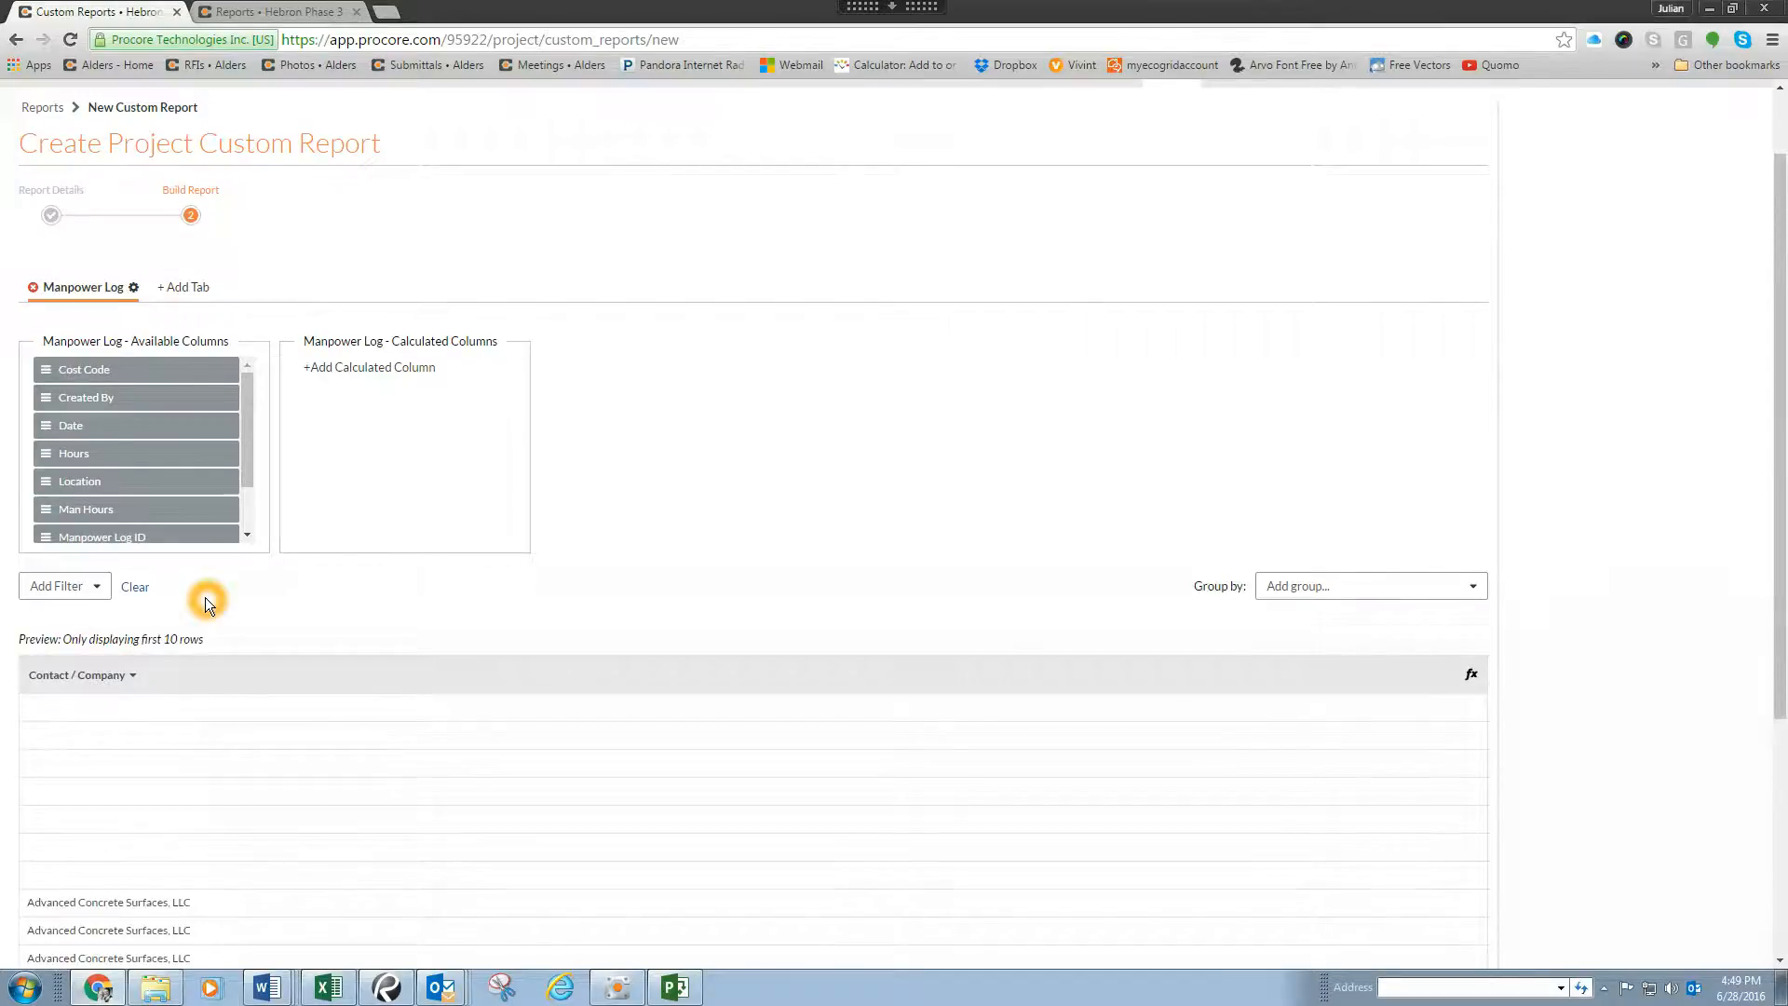
Step: Filter the report by Contact / Company to show only HEC Holdings Electrical Contractors, LP
{"action": "scroll", "coordinate": [204, 597], "scroll_direction": "down", "scroll_amount": 3}
{"action": "scroll", "coordinate": [199, 559], "scroll_direction": "up", "scroll_amount": 3}
{"action": "left_click", "coordinate": [99, 587]}
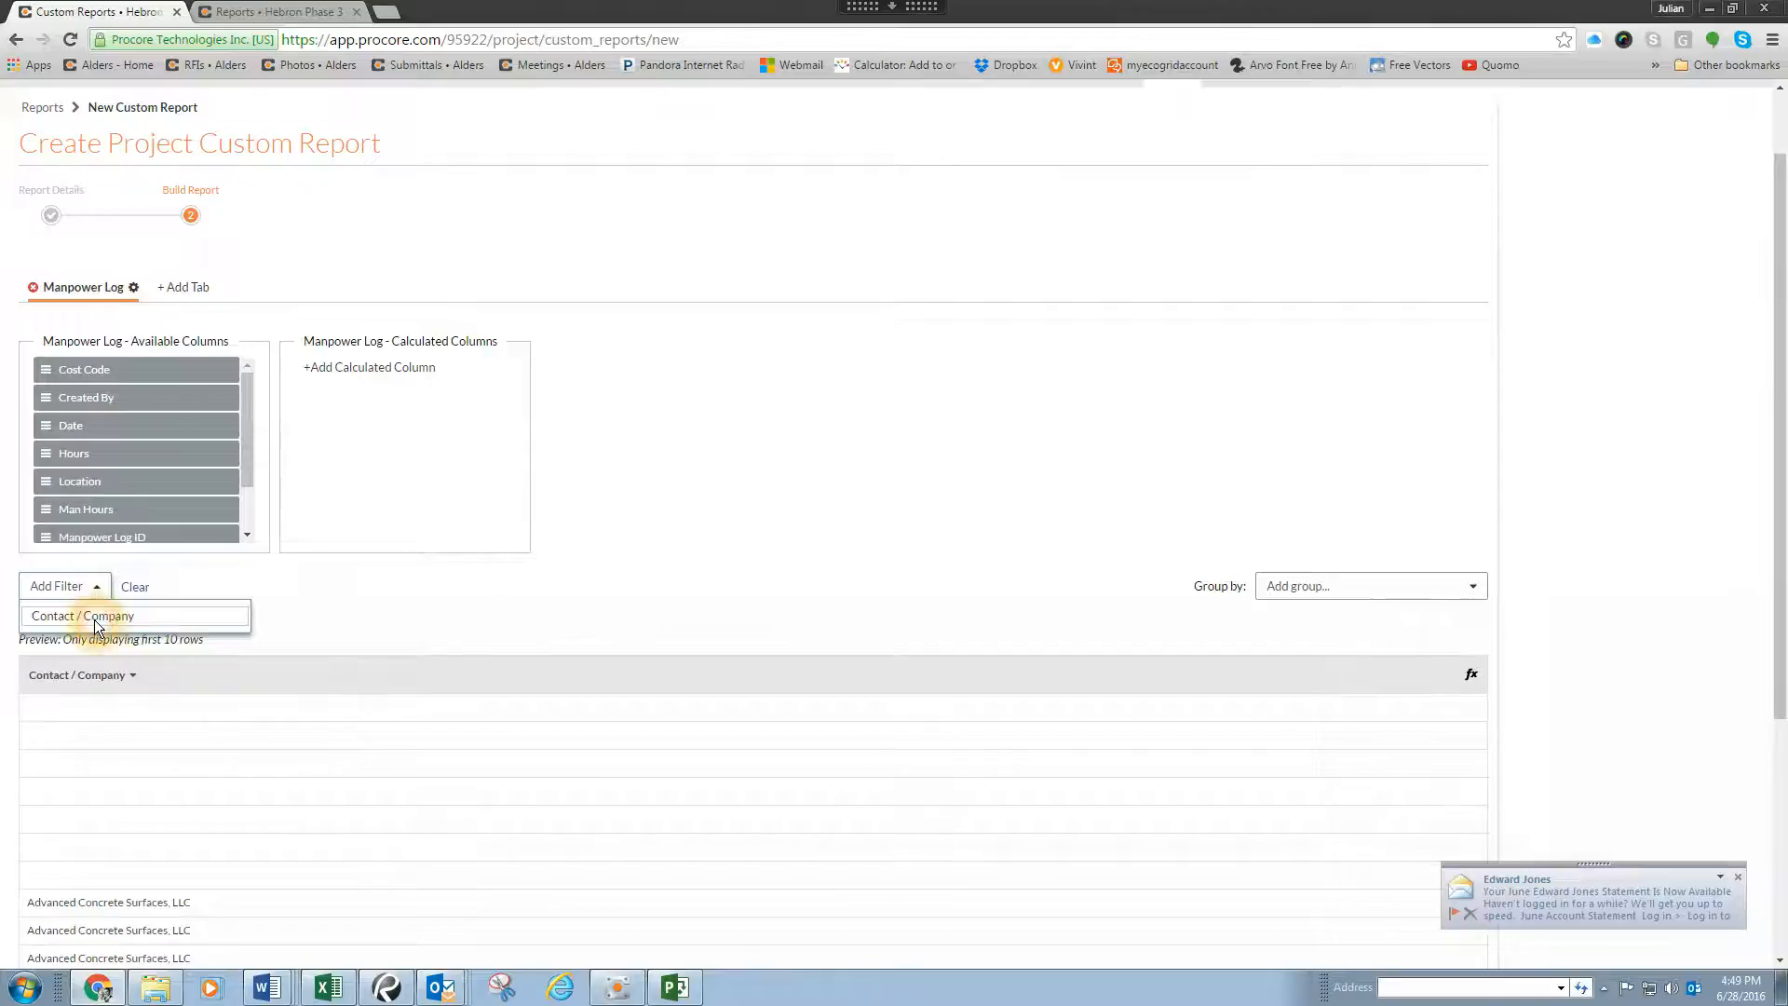
{"action": "left_click", "coordinate": [97, 618]}
{"action": "left_click_drag", "start_coordinate": [339, 666], "coordinate": [337, 712]}
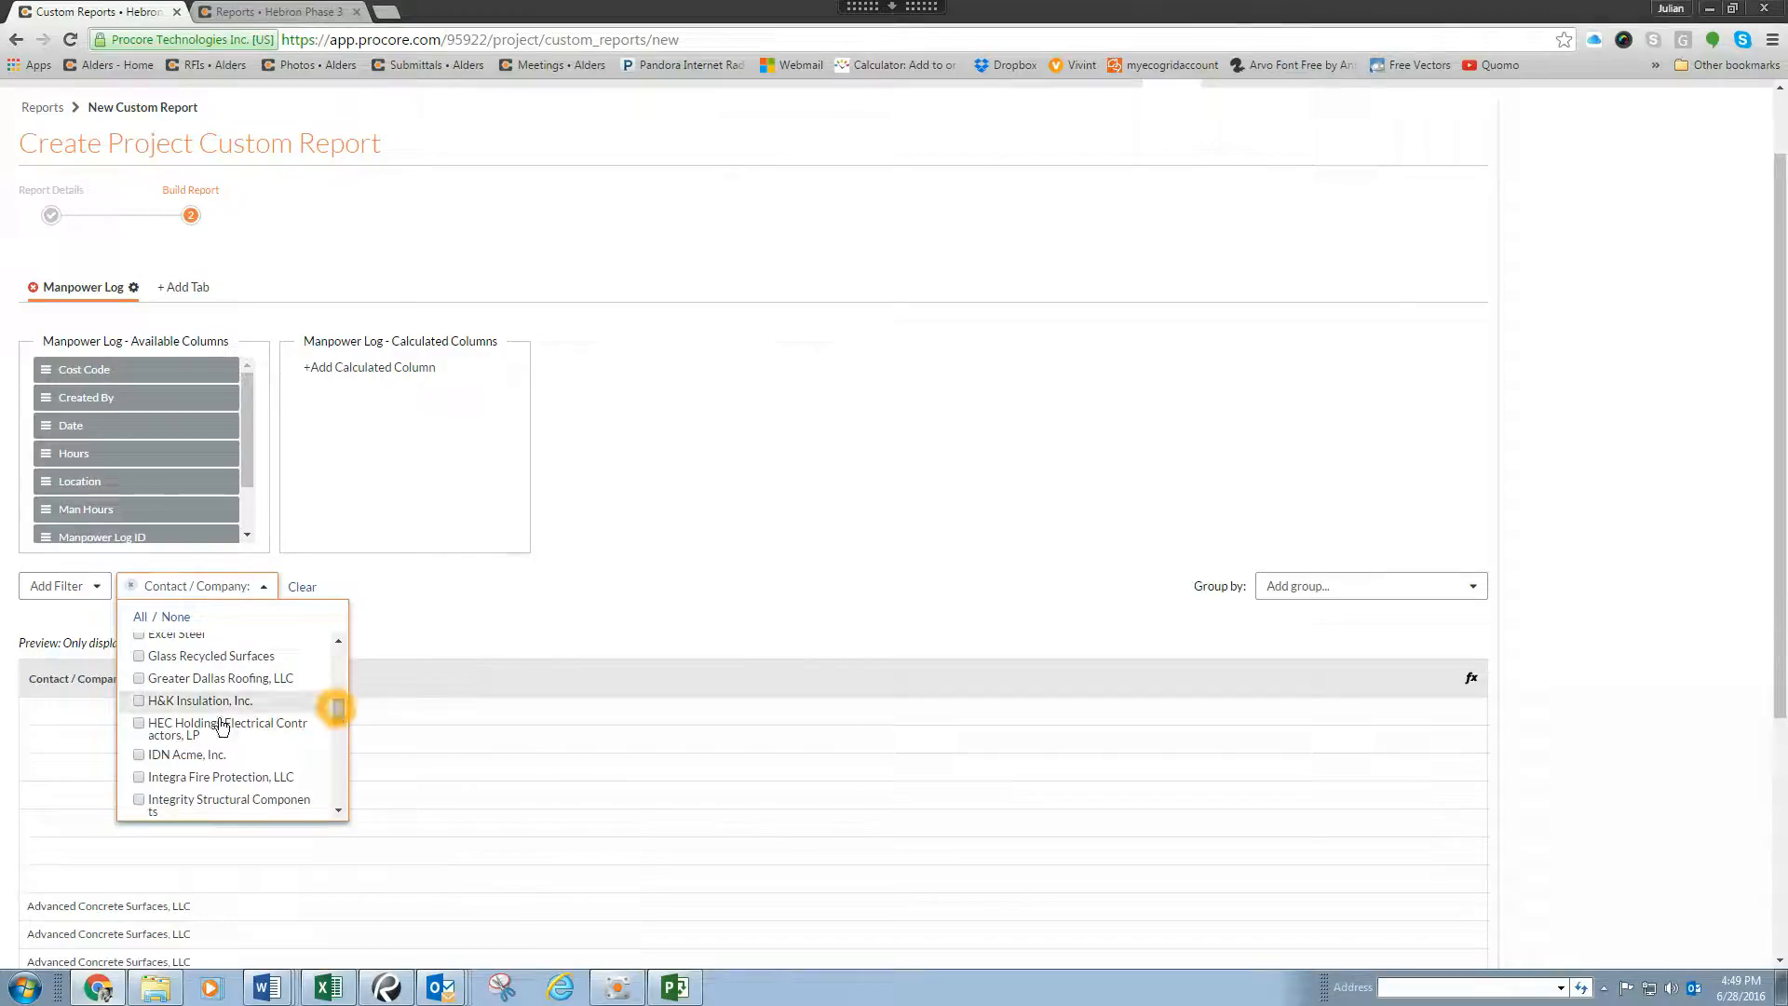
{"action": "left_click", "coordinate": [139, 725]}
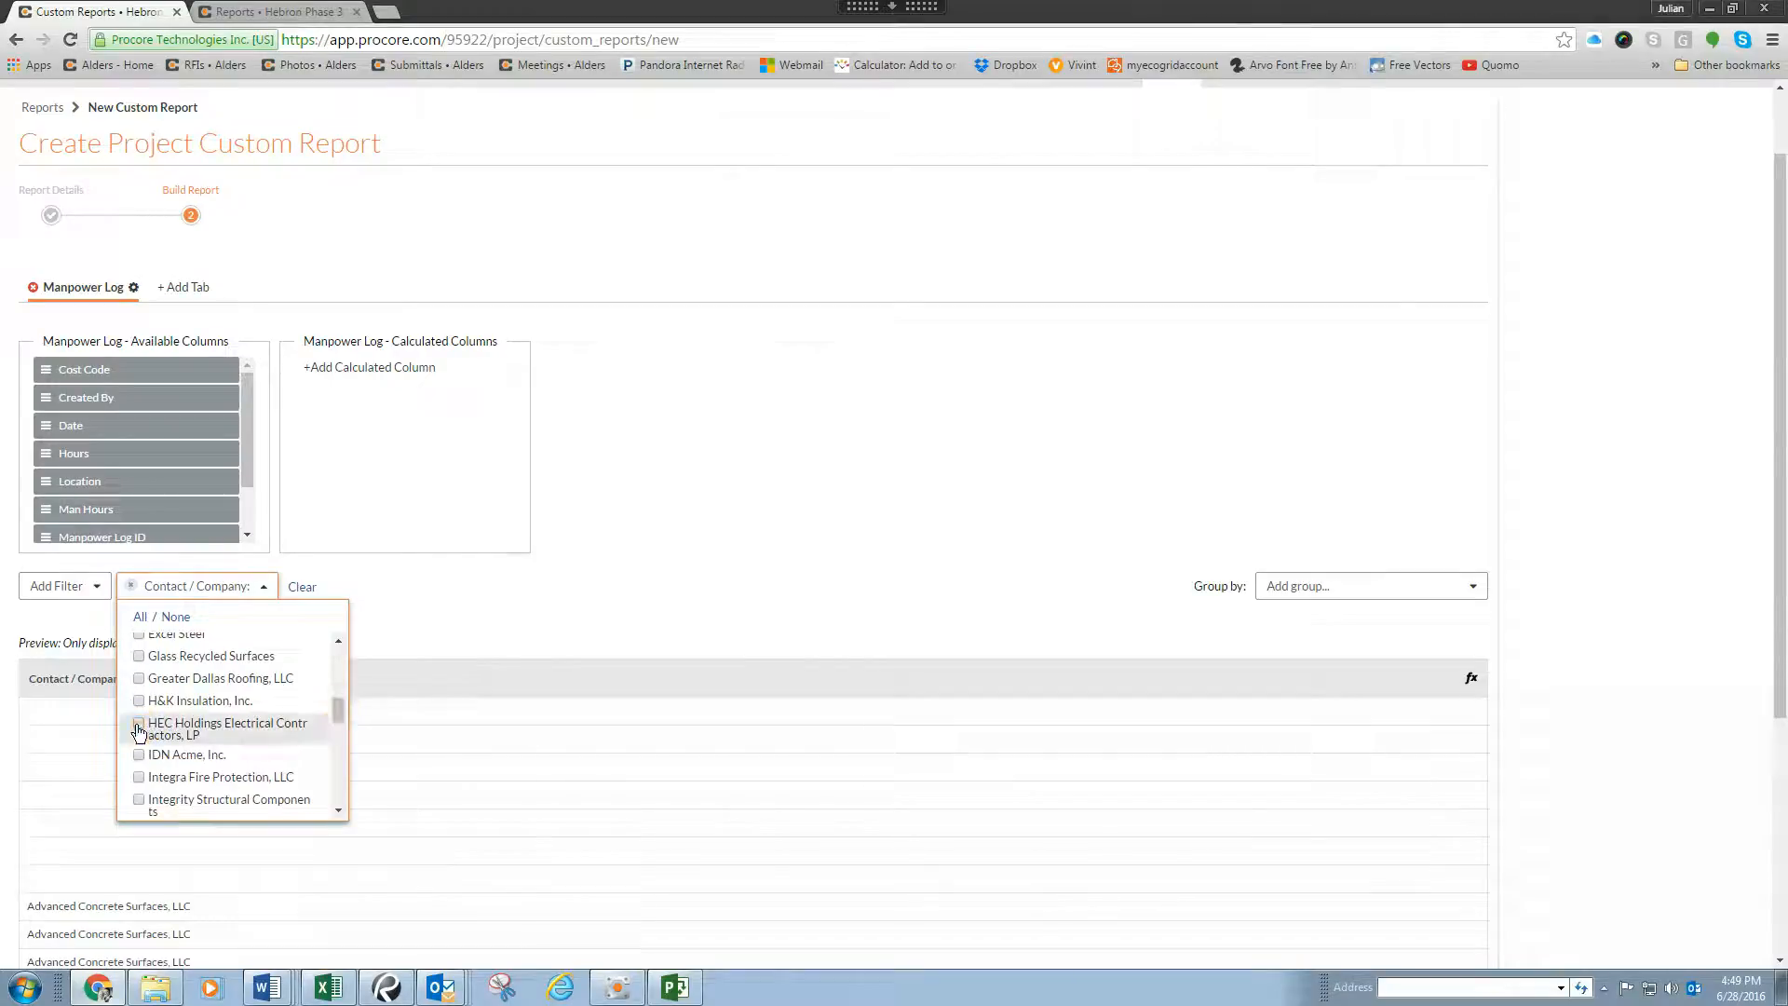
{"action": "left_click", "coordinate": [550, 585]}
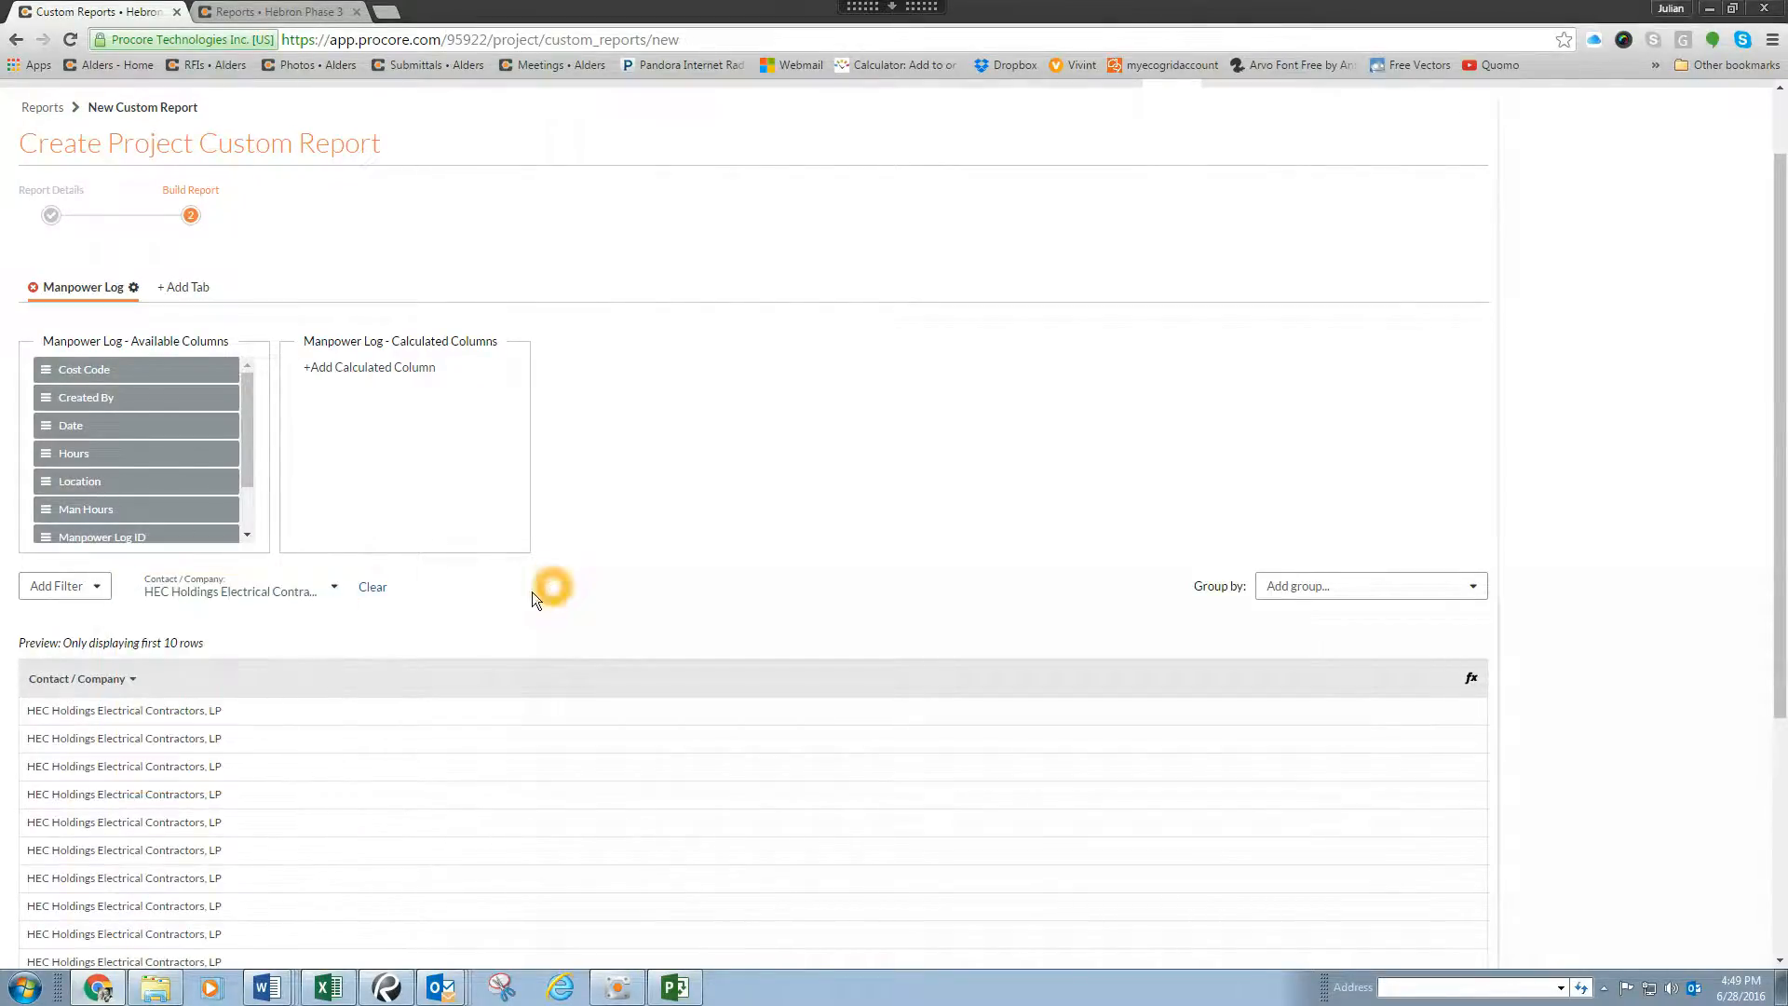
Step: Add the Hours column after the Contact / Company column and check its entries in the preview
{"action": "scroll", "coordinate": [177, 754], "scroll_direction": "down", "scroll_amount": 1}
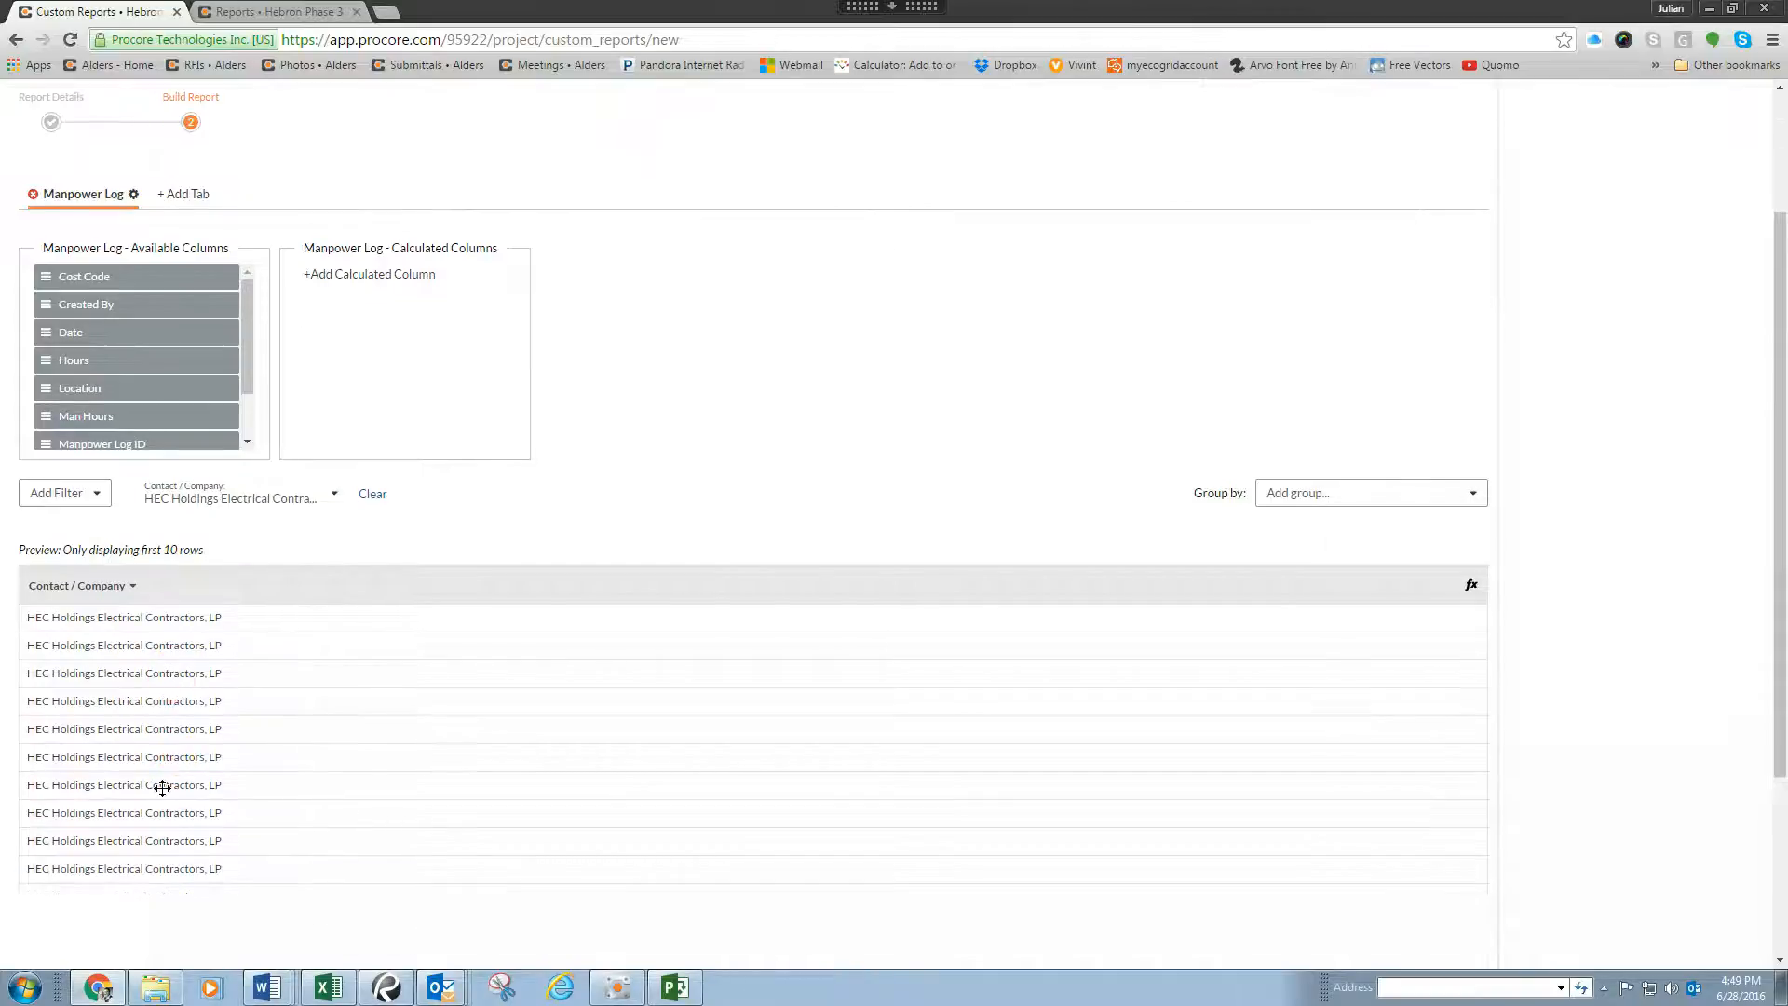
{"action": "left_click_drag", "start_coordinate": [41, 358], "coordinate": [1377, 728]}
{"action": "left_click", "coordinate": [766, 683]}
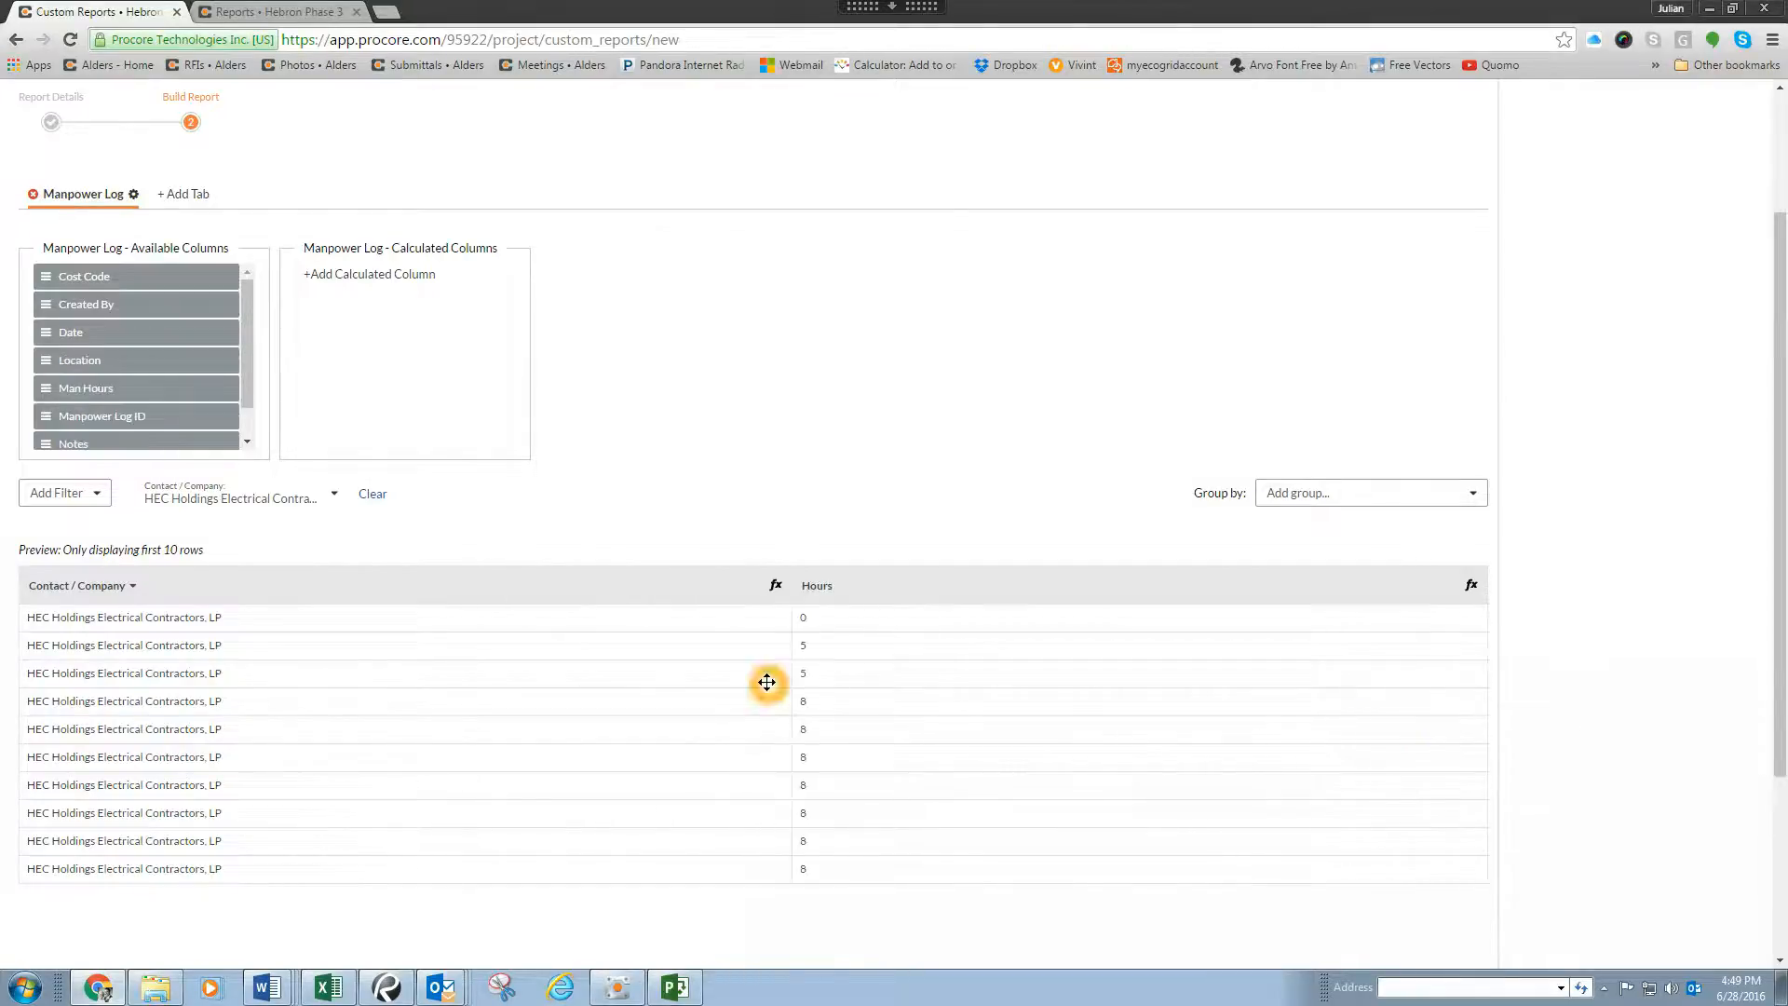
{"action": "left_click", "coordinate": [909, 645]}
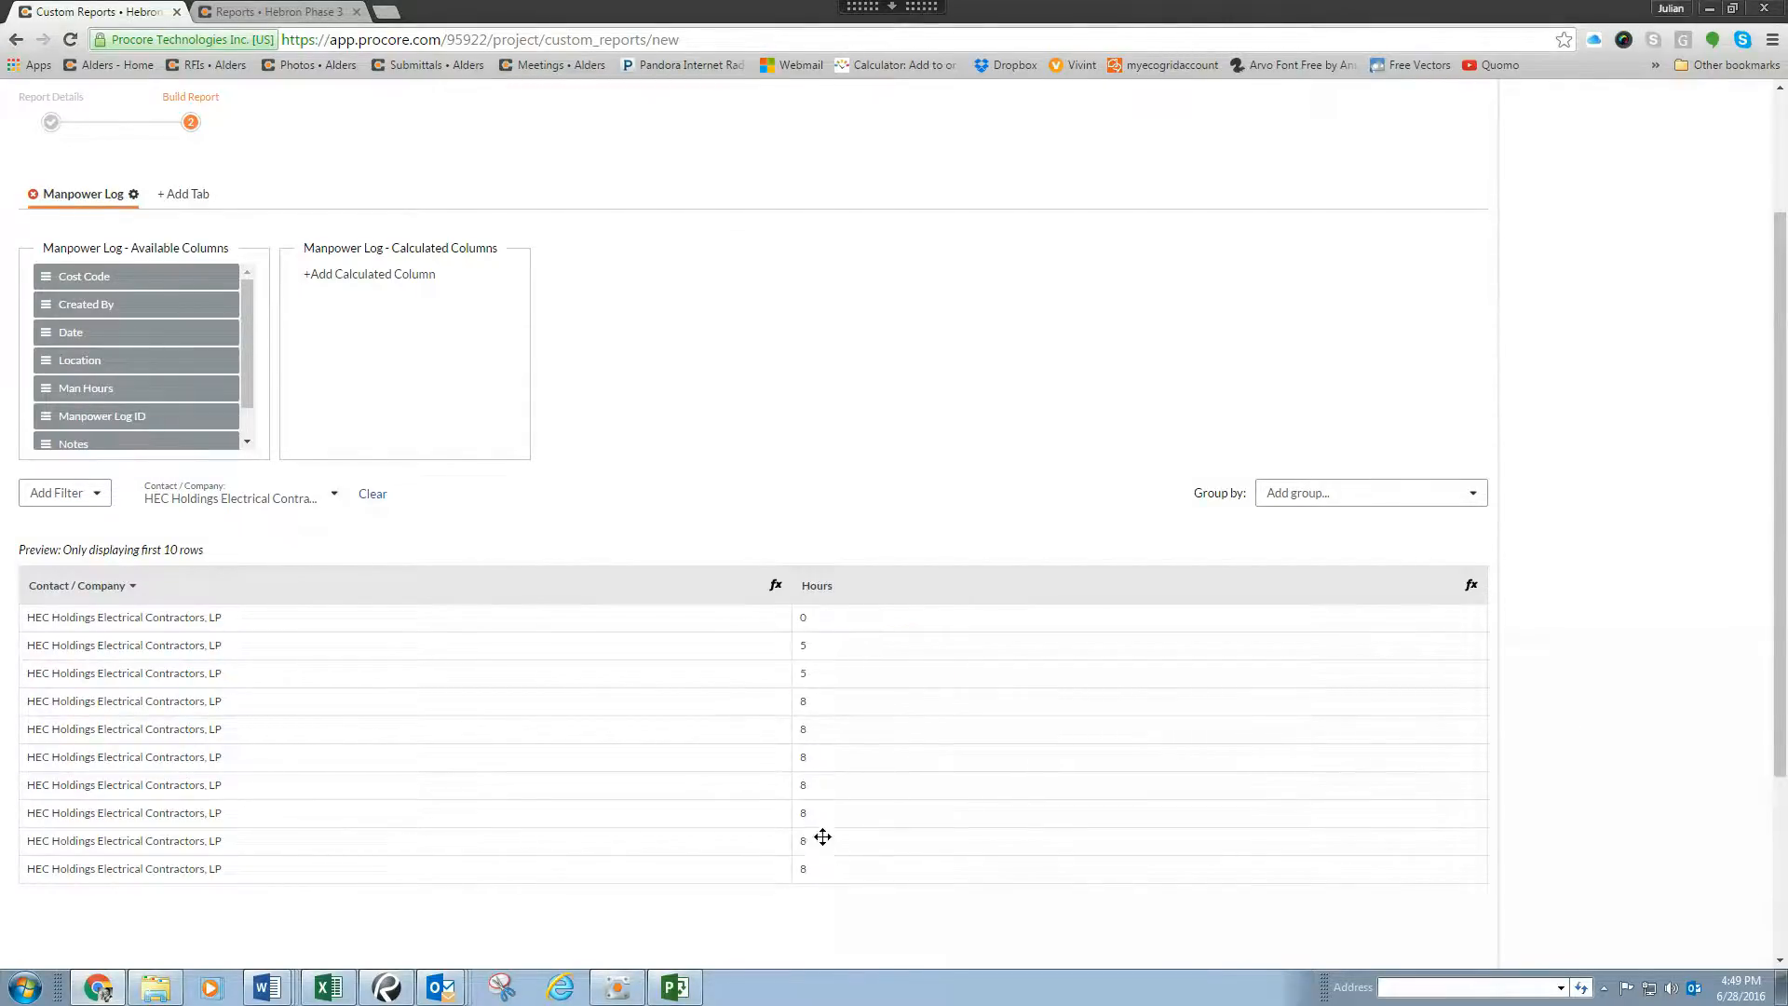
{"action": "left_click", "coordinate": [834, 874]}
{"action": "left_click", "coordinate": [1478, 498]}
{"action": "left_click", "coordinate": [1481, 501]}
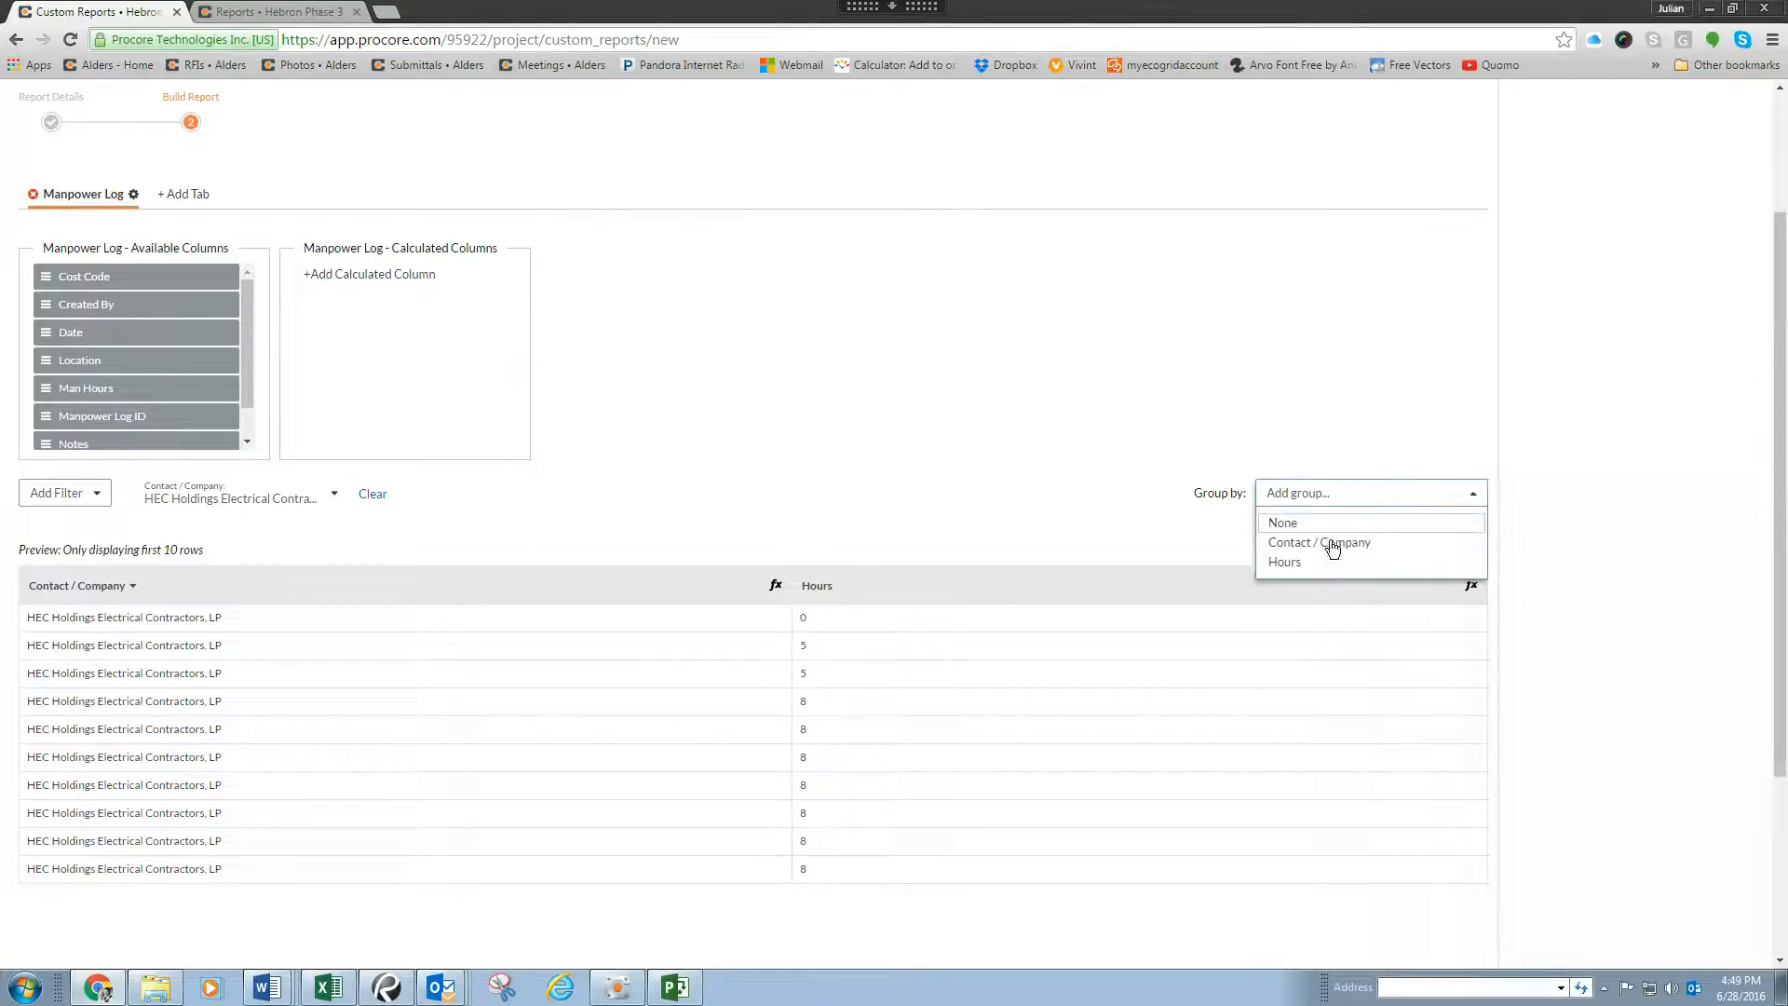
{"action": "left_click", "coordinate": [1332, 439]}
{"action": "left_click", "coordinate": [1474, 586]}
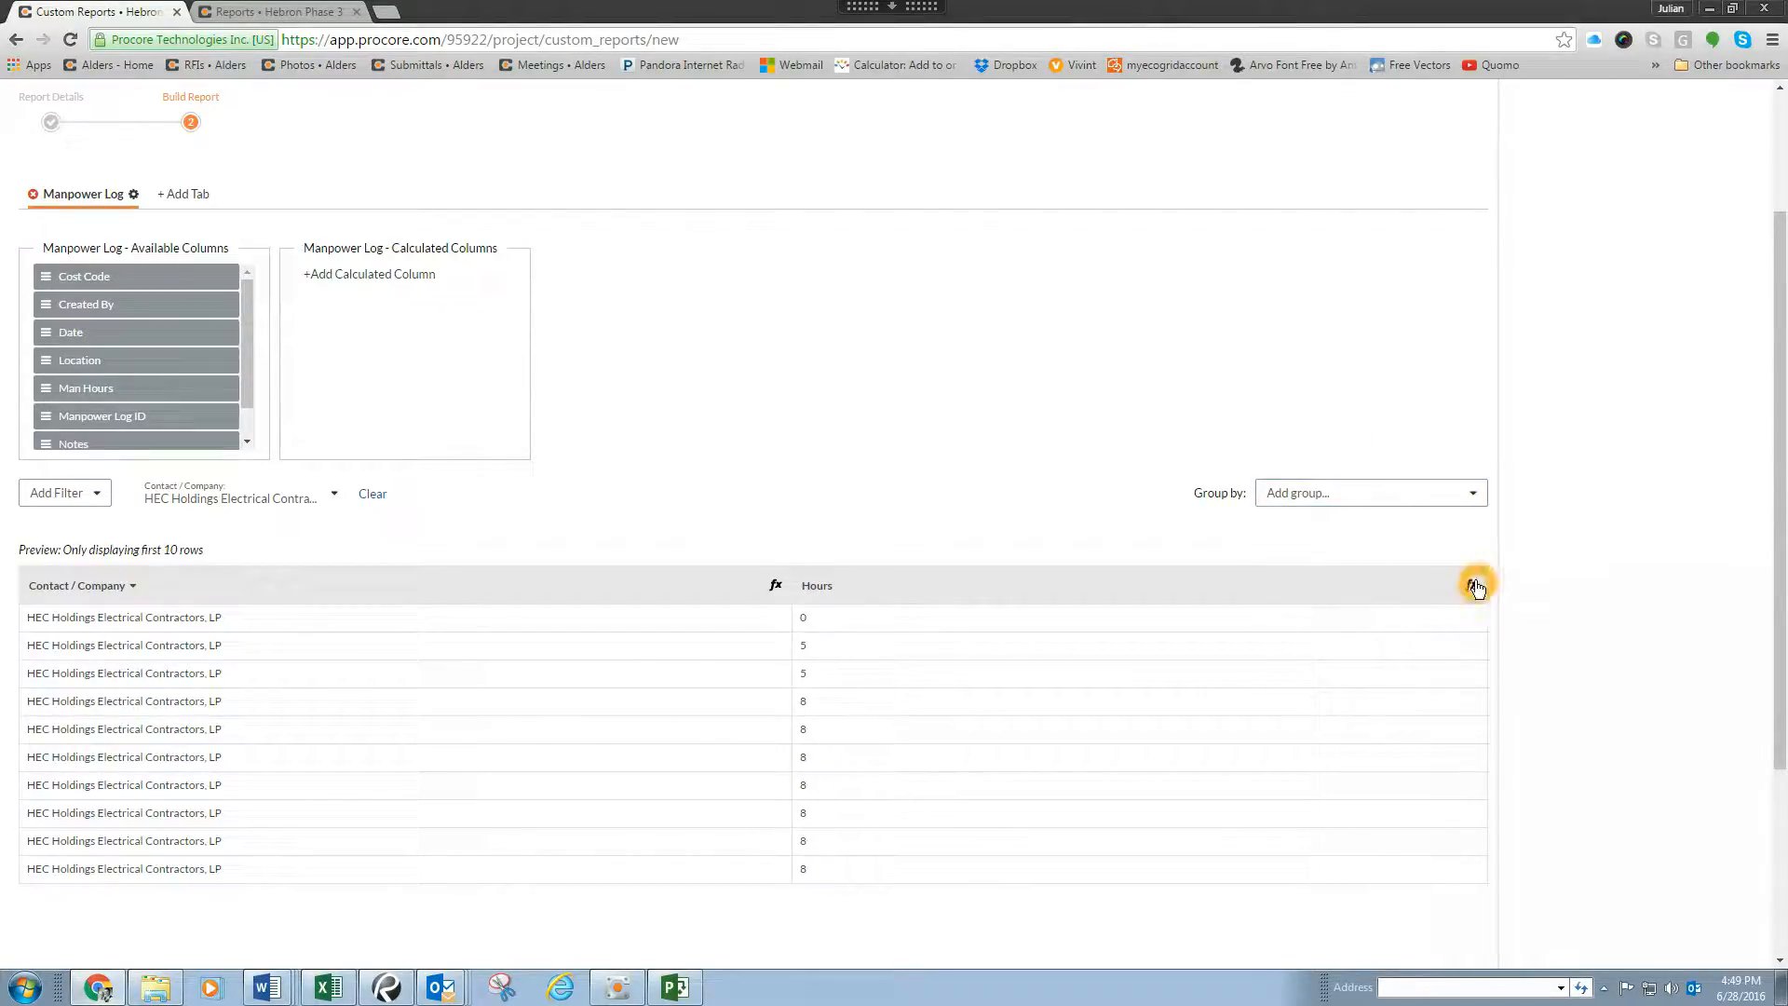
Step: Insert the Date column between Contact / Company and Hours
{"action": "mouse_move", "coordinate": [249, 337]}
{"action": "left_mouse_down"}
{"action": "mouse_move", "coordinate": [243, 371]}
{"action": "mouse_move", "coordinate": [244, 305]}
{"action": "left_mouse_up"}
{"action": "left_click", "coordinate": [47, 333]}
{"action": "left_click_drag", "start_coordinate": [48, 332], "coordinate": [729, 652]}
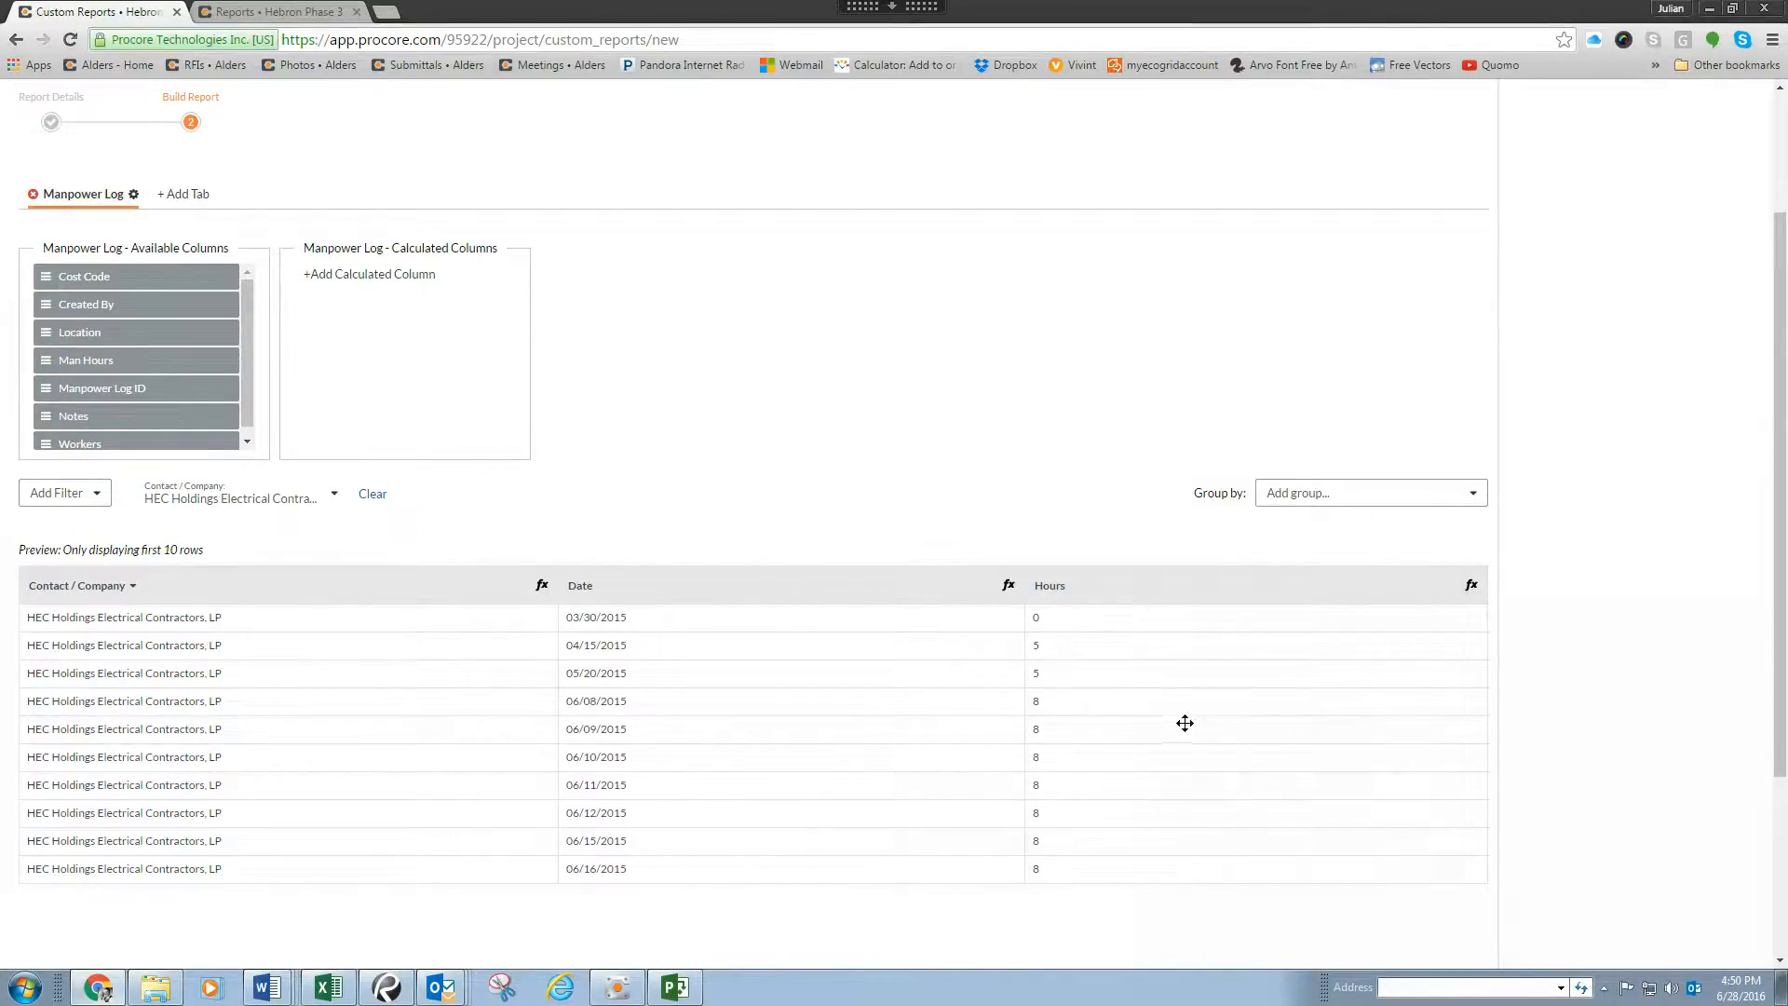
Step: Apply the SUM aggregation to the Hours column and check the summary row beneath the preview
{"action": "left_click", "coordinate": [1472, 587]}
{"action": "left_click", "coordinate": [1459, 647]}
{"action": "left_click", "coordinate": [1406, 644]}
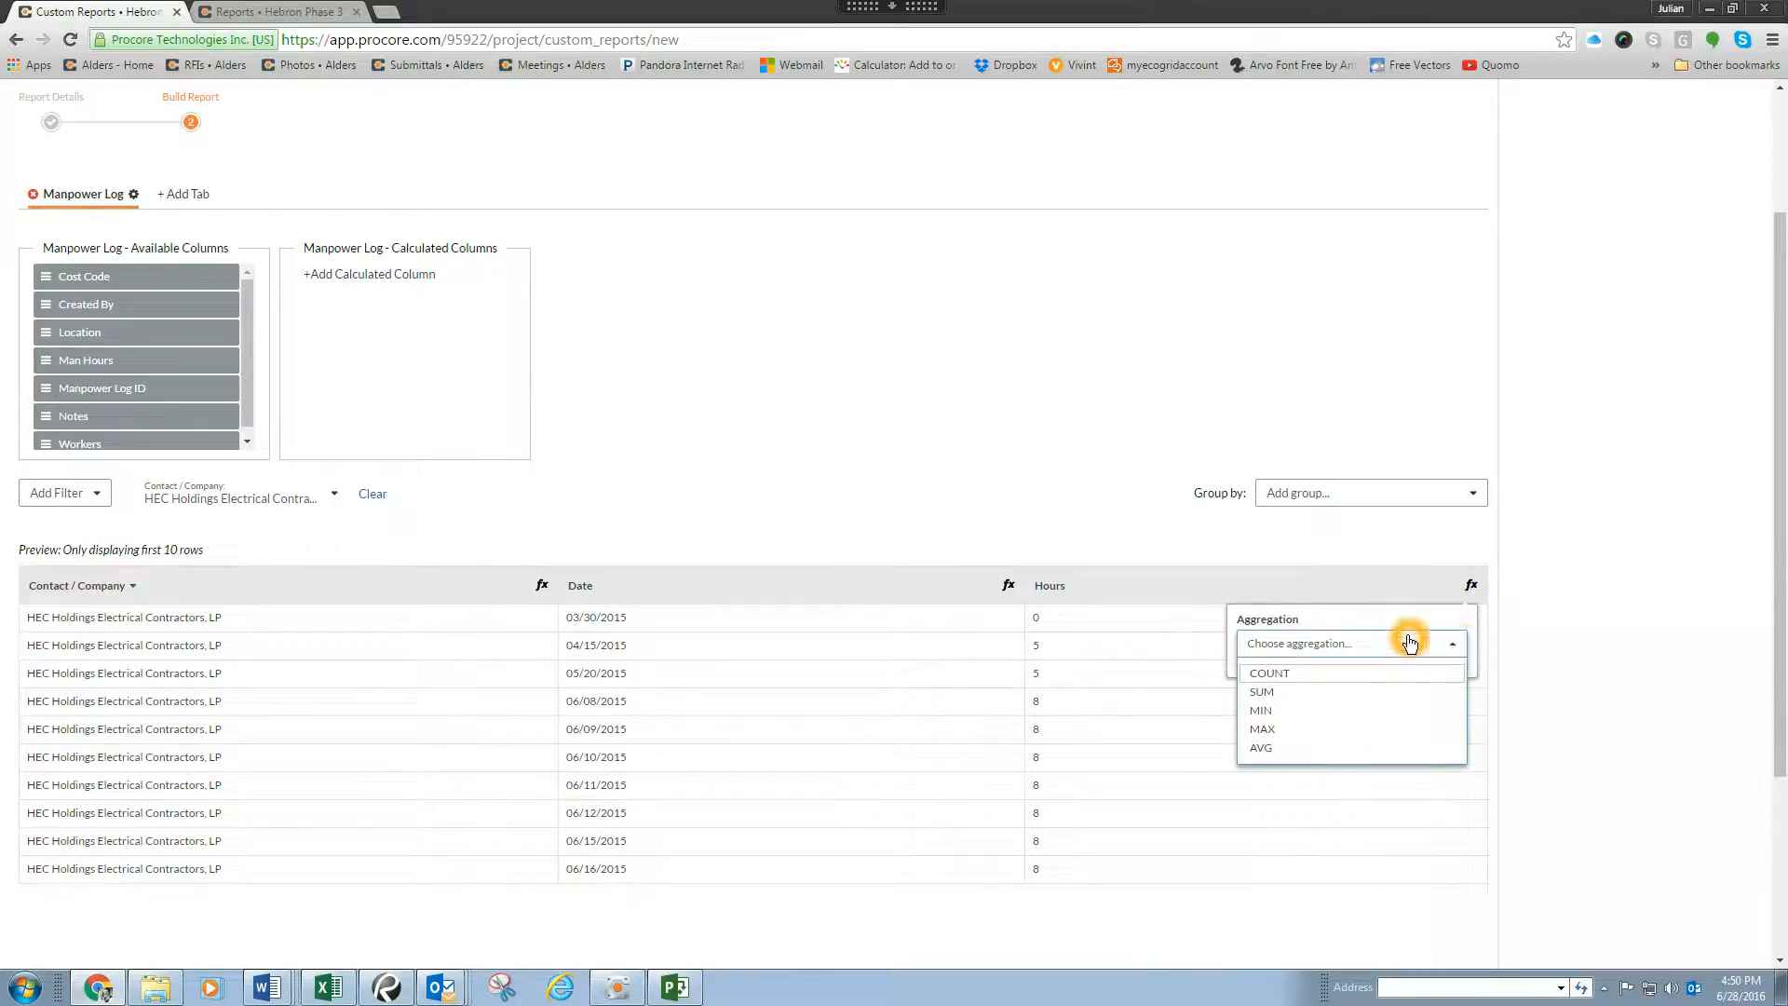
{"action": "left_click", "coordinate": [1319, 697]}
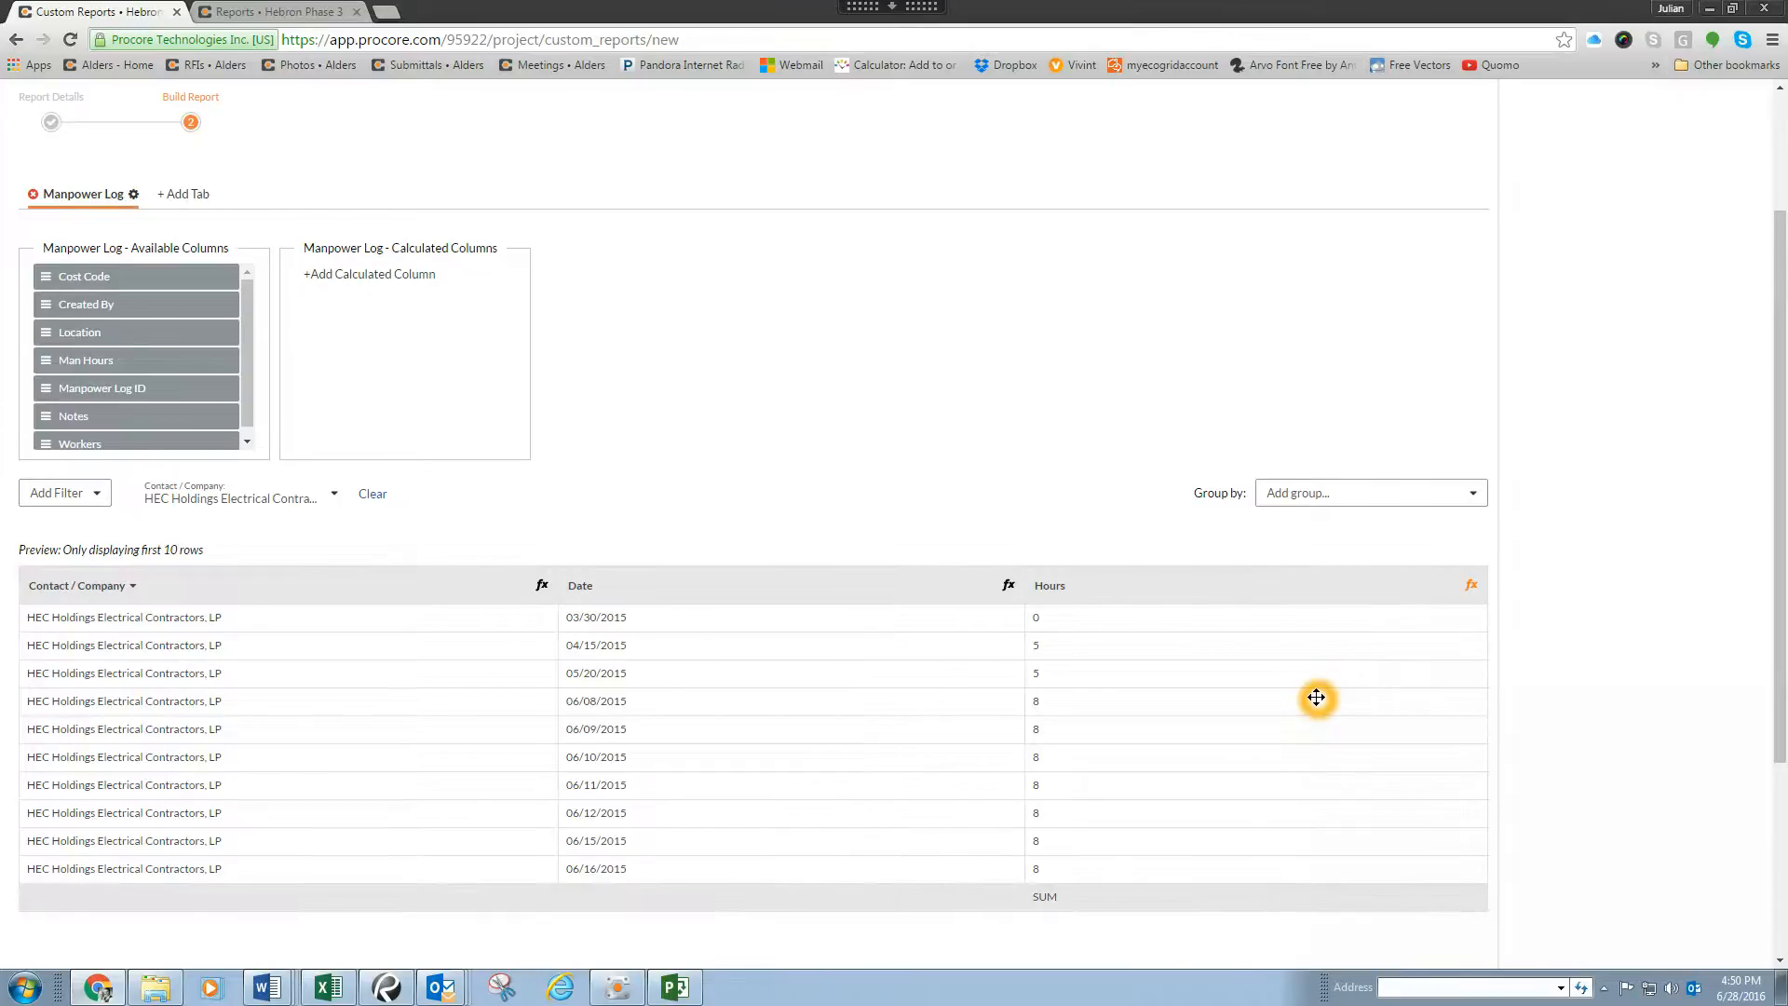
{"action": "scroll", "coordinate": [1222, 772], "scroll_direction": "down", "scroll_amount": 1}
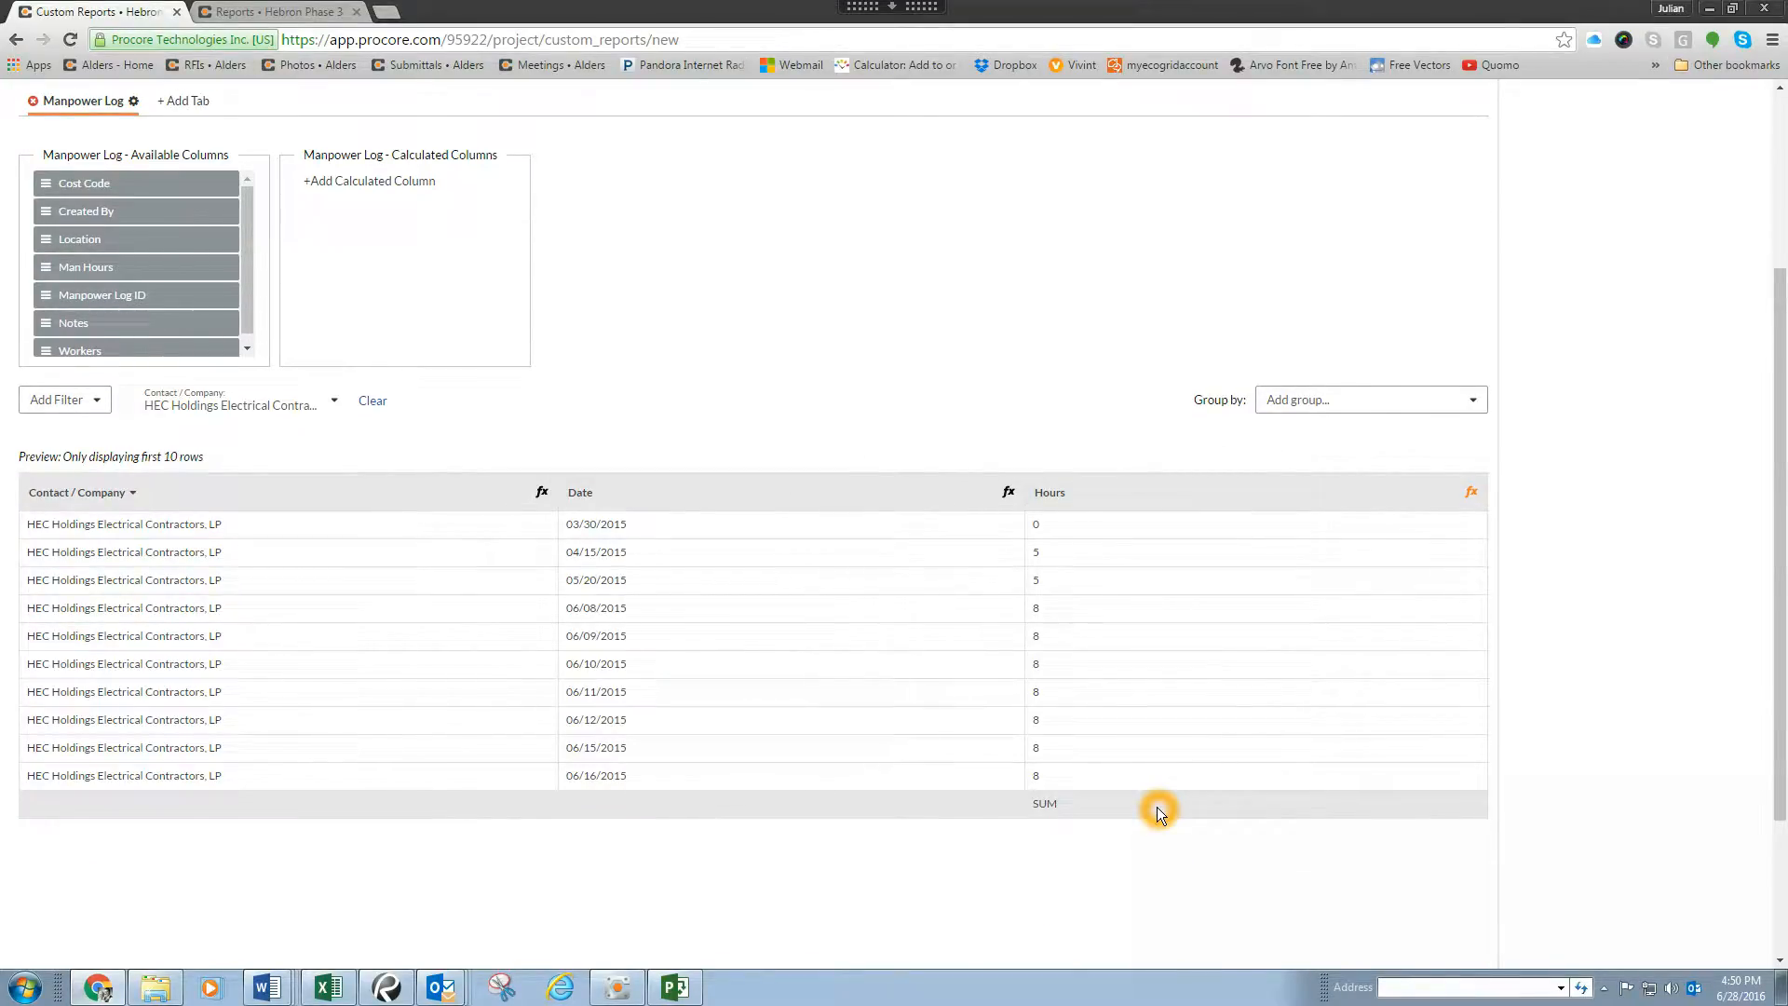
{"action": "left_click", "coordinate": [609, 485]}
{"action": "left_click", "coordinate": [1068, 803]}
Step: Start a new calculated column and name it "Total Manhours"
{"action": "left_click", "coordinate": [375, 182]}
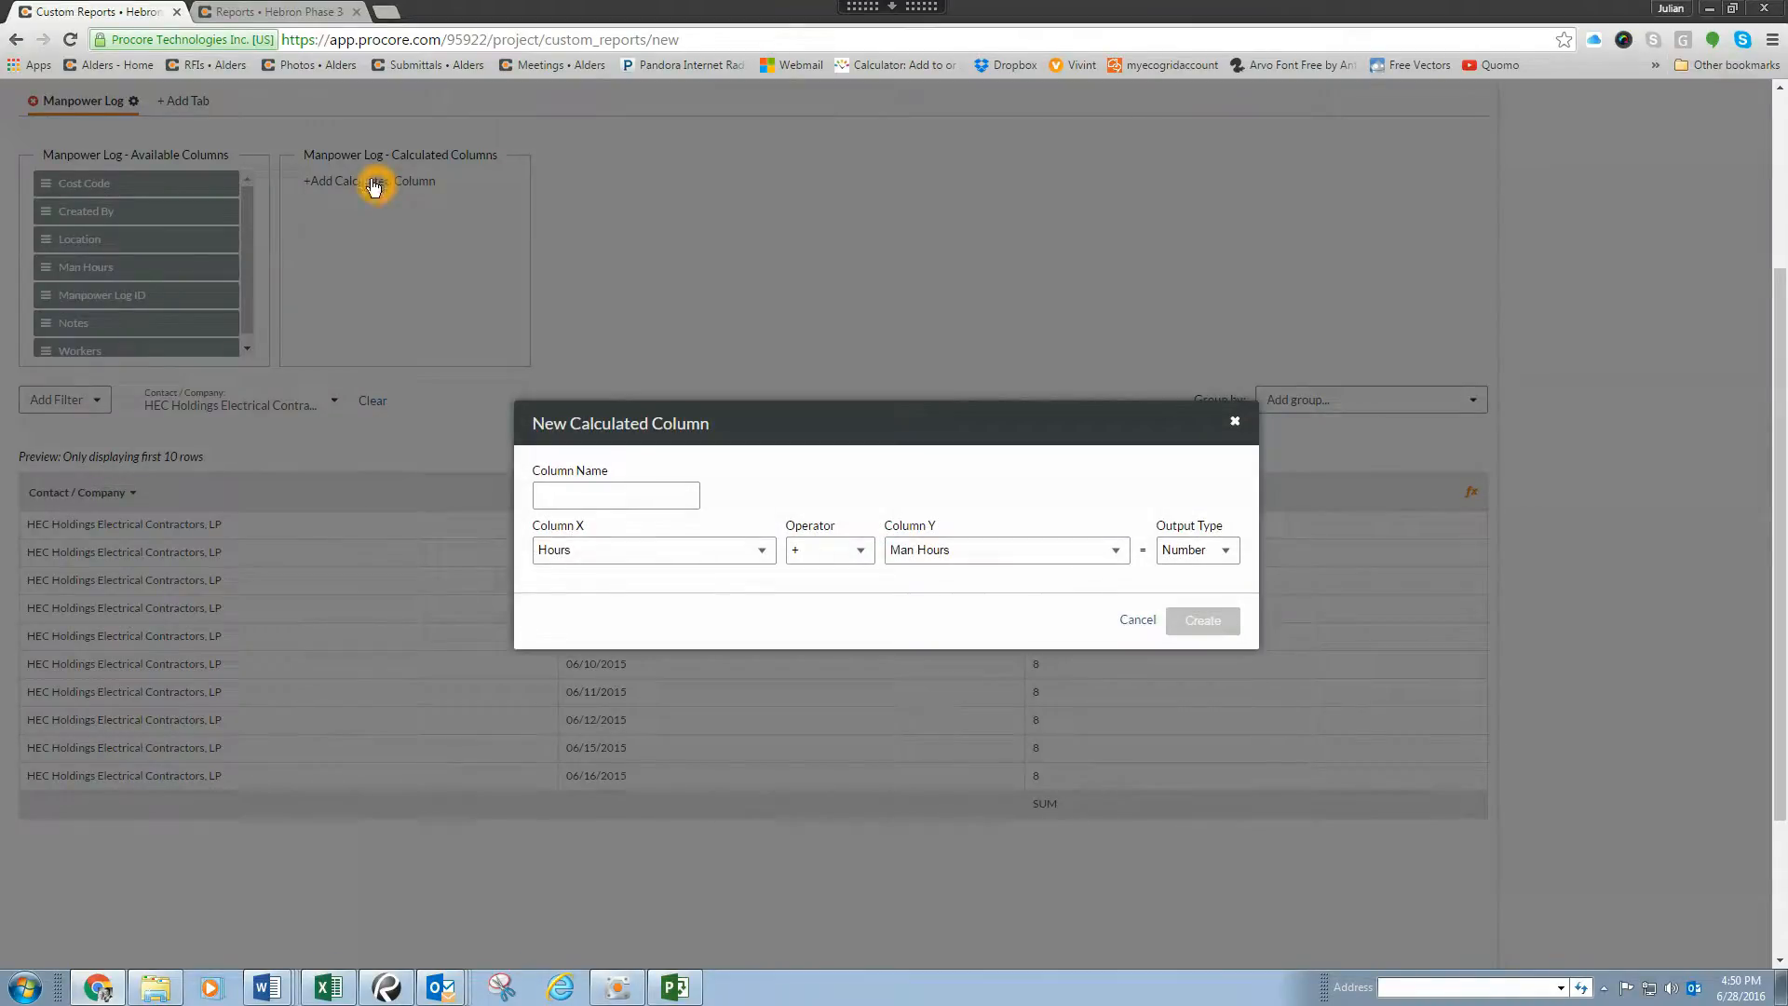
{"action": "left_click", "coordinate": [613, 490]}
{"action": "type", "text": "Total Manhours"}
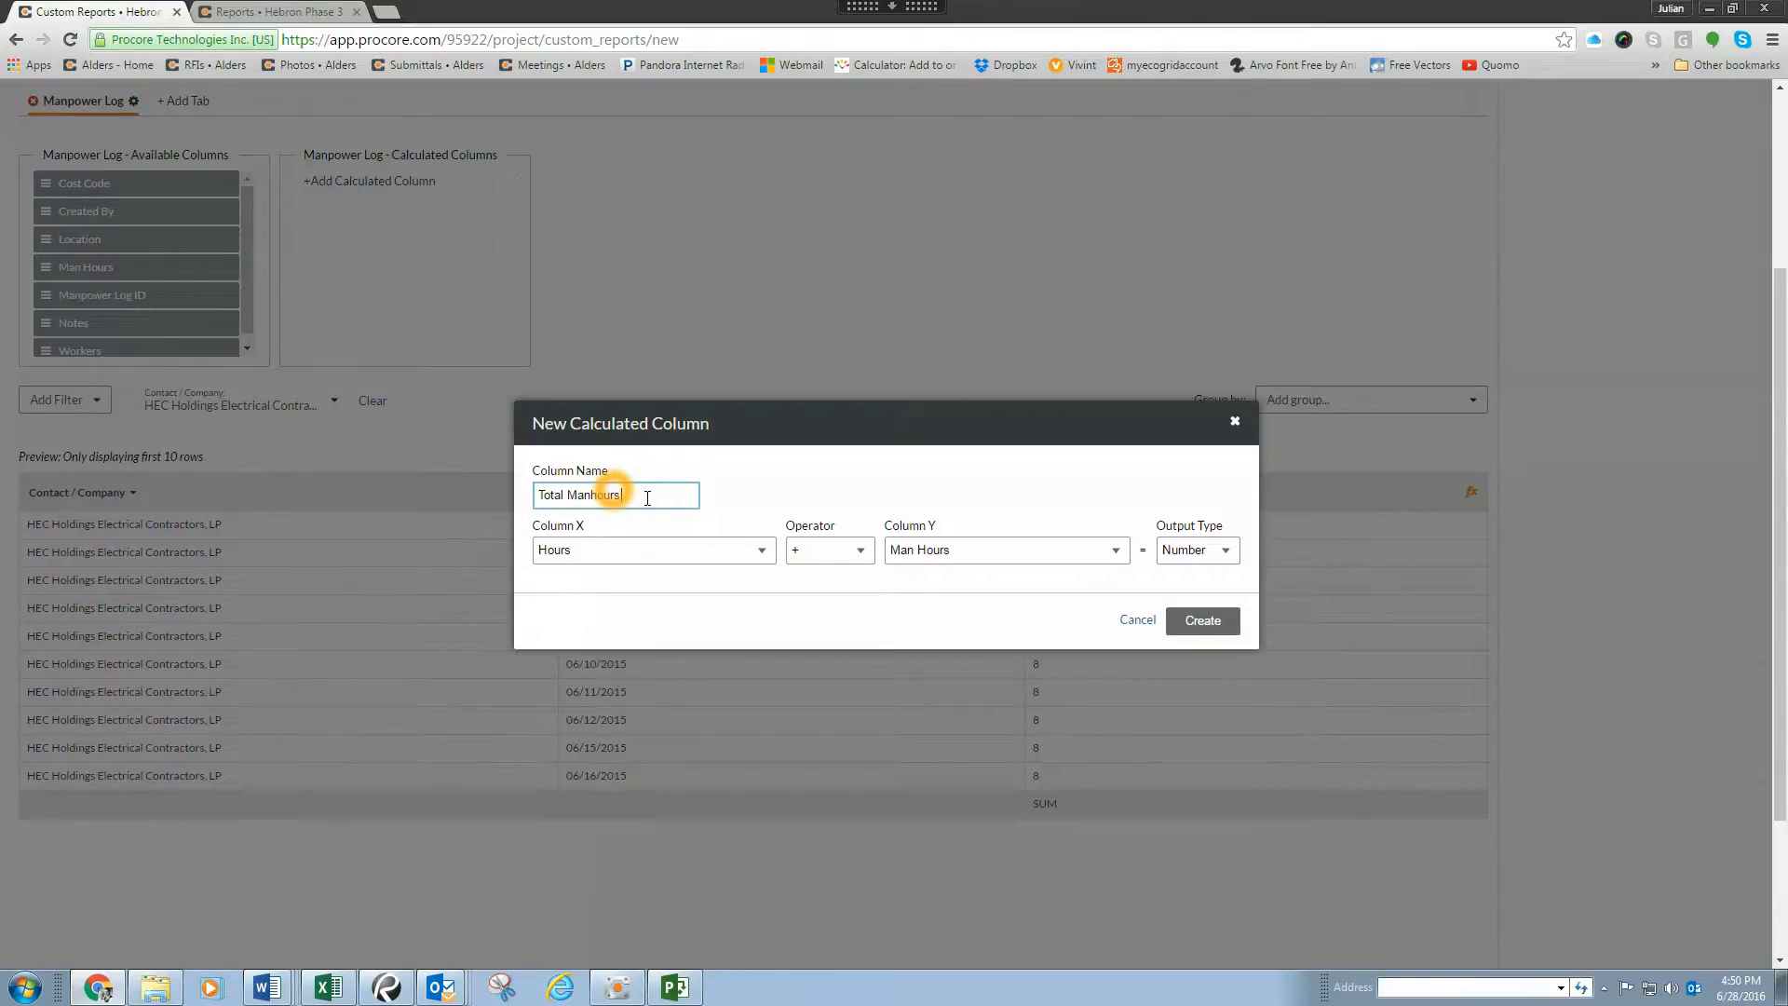
Step: Define the calculated column as Man Hours + Man Hours with the Number output type, and create it
{"action": "left_click", "coordinate": [764, 551]}
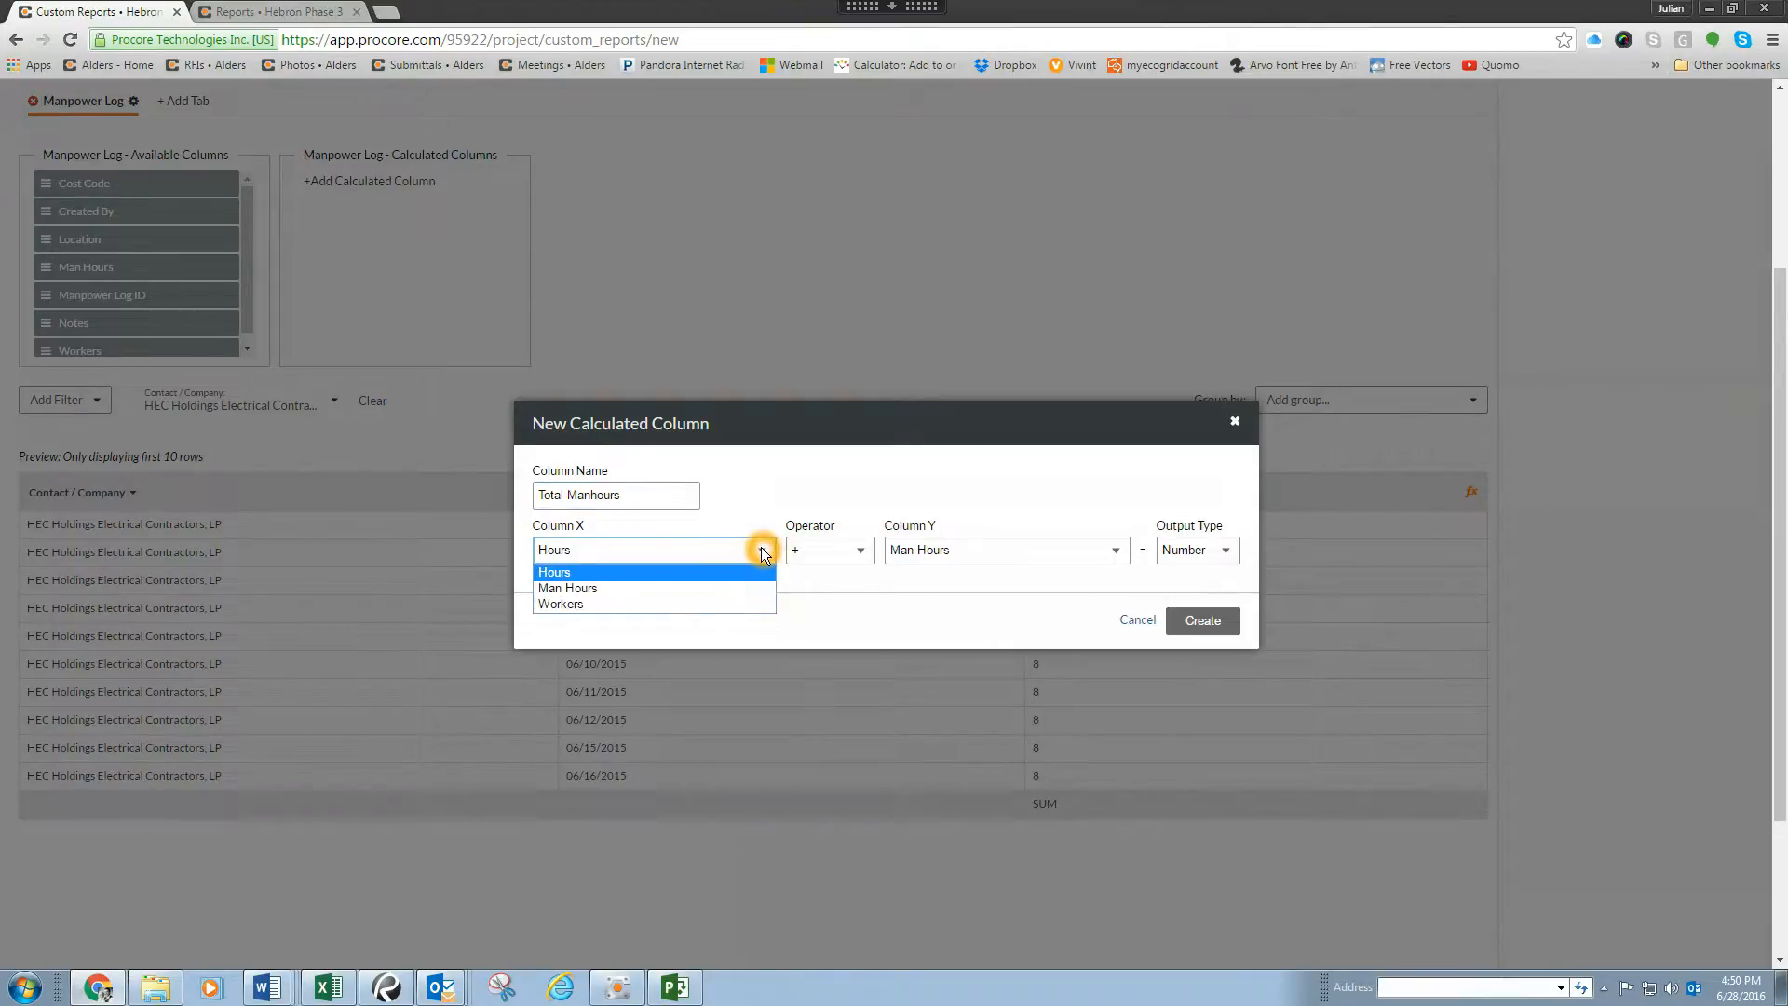
{"action": "left_click", "coordinate": [600, 588]}
{"action": "left_click", "coordinate": [849, 551]}
{"action": "left_click", "coordinate": [844, 571]}
{"action": "left_click", "coordinate": [1006, 549]}
{"action": "left_click", "coordinate": [1000, 588]}
{"action": "left_click", "coordinate": [1209, 622]}
{"action": "left_click", "coordinate": [1224, 552]}
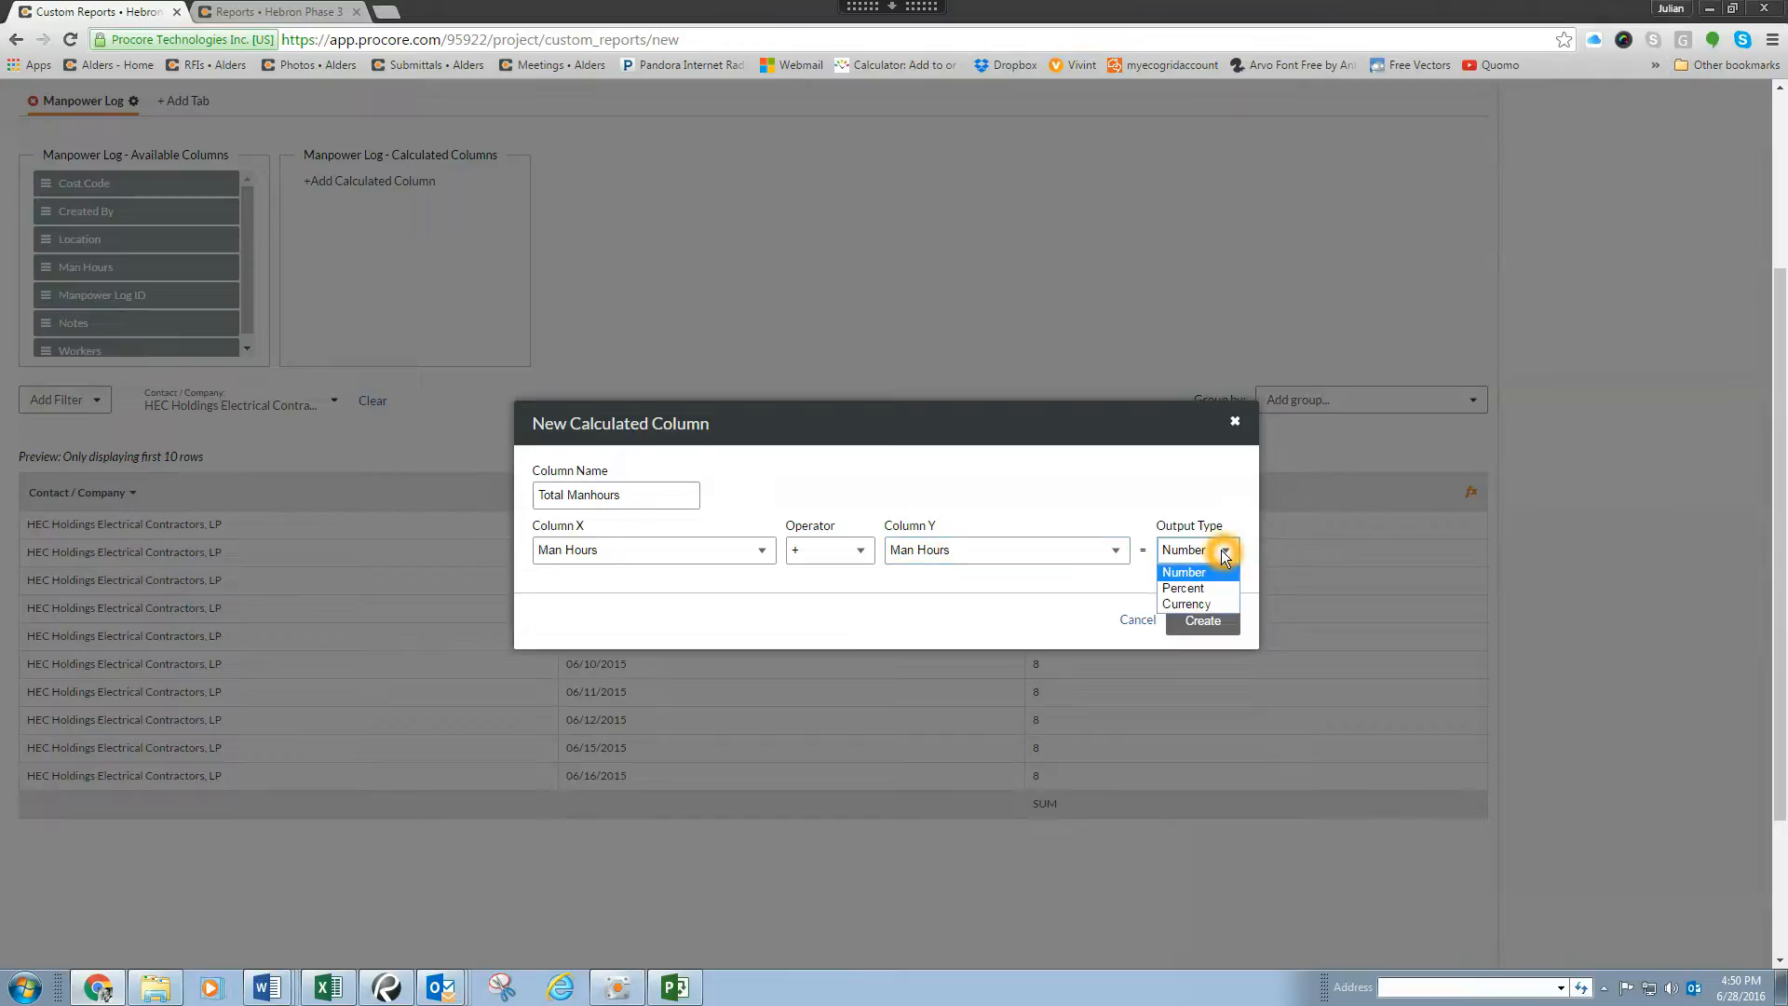
{"action": "left_click", "coordinate": [1220, 574]}
{"action": "left_click", "coordinate": [1221, 620]}
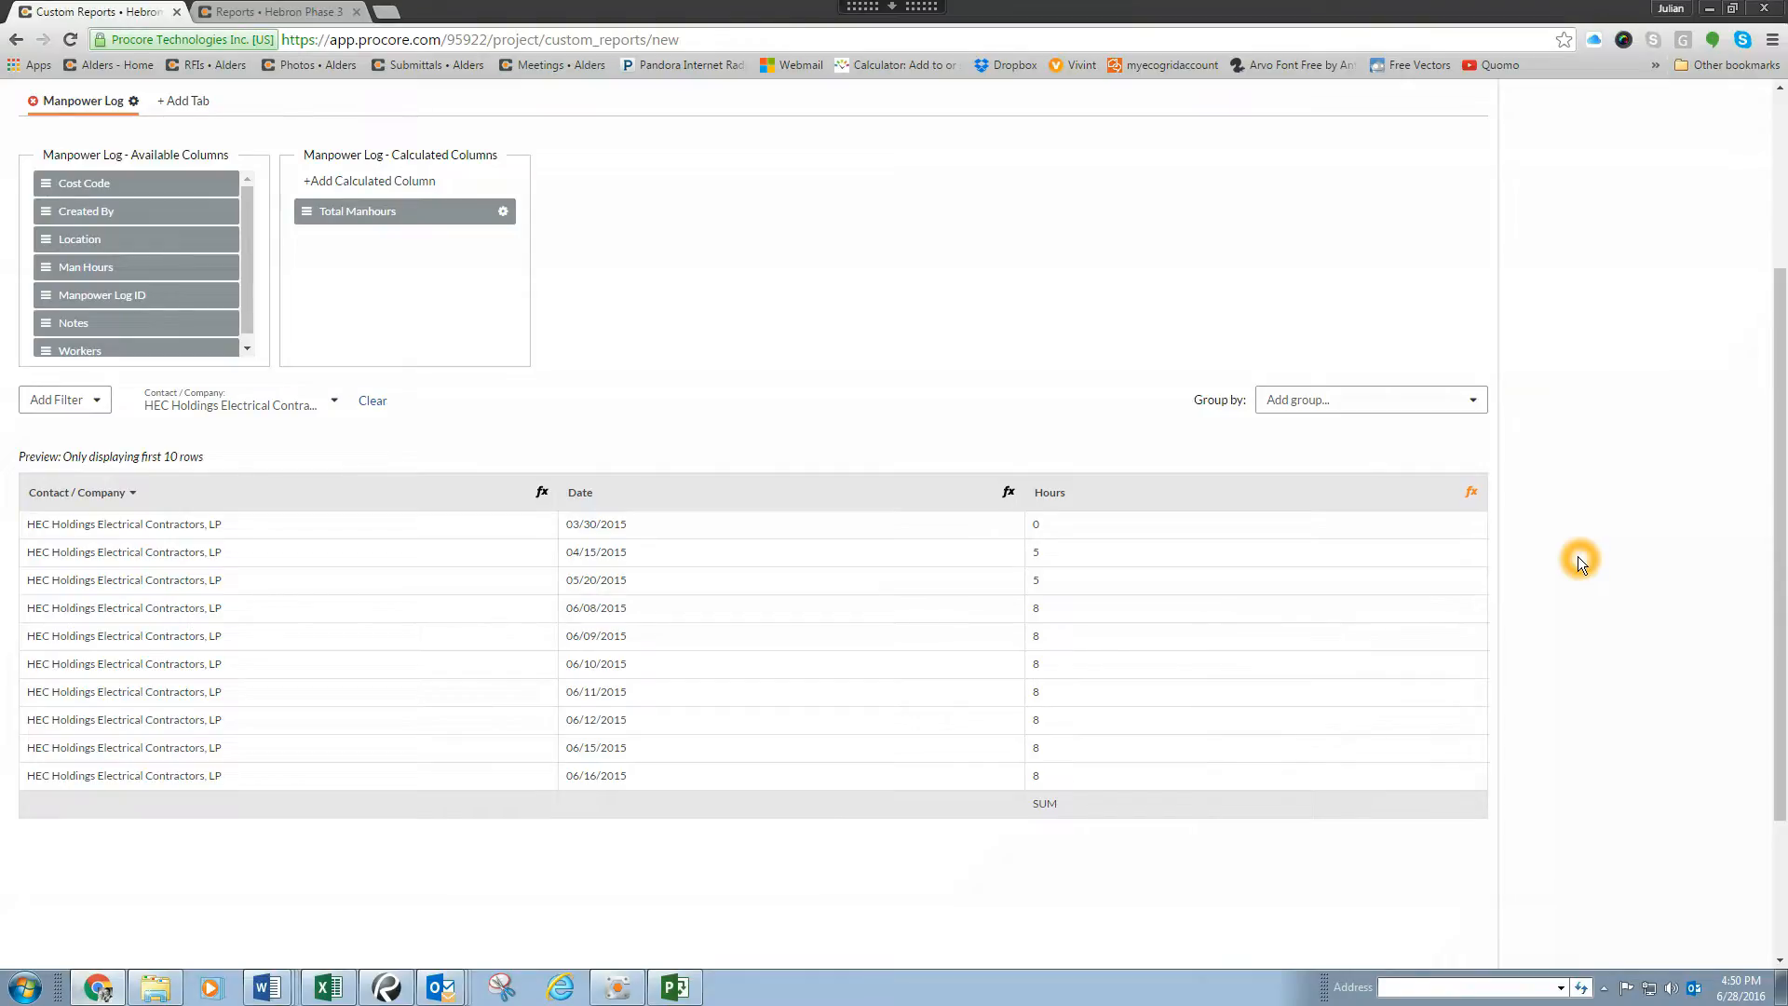
Step: Try to create the custom report and review what prevents it from being saved
{"action": "scroll", "coordinate": [1578, 556], "scroll_direction": "up", "scroll_amount": 2}
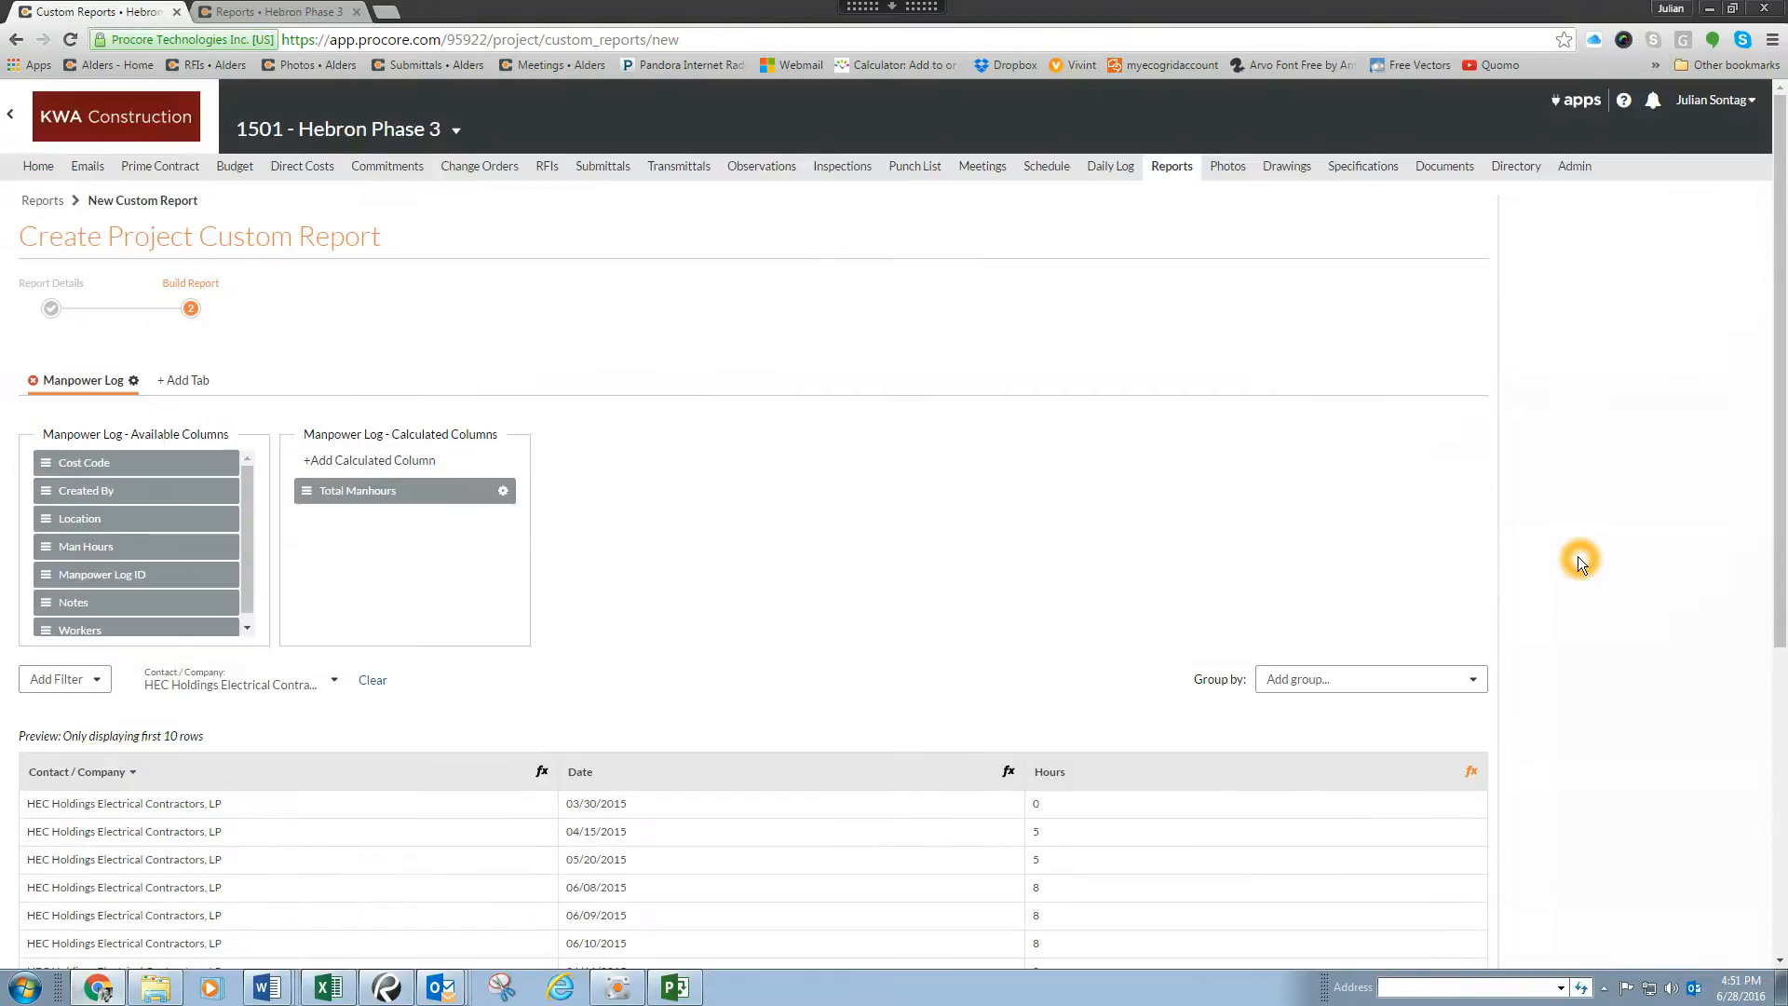
{"action": "scroll", "coordinate": [1578, 556], "scroll_direction": "down", "scroll_amount": 4}
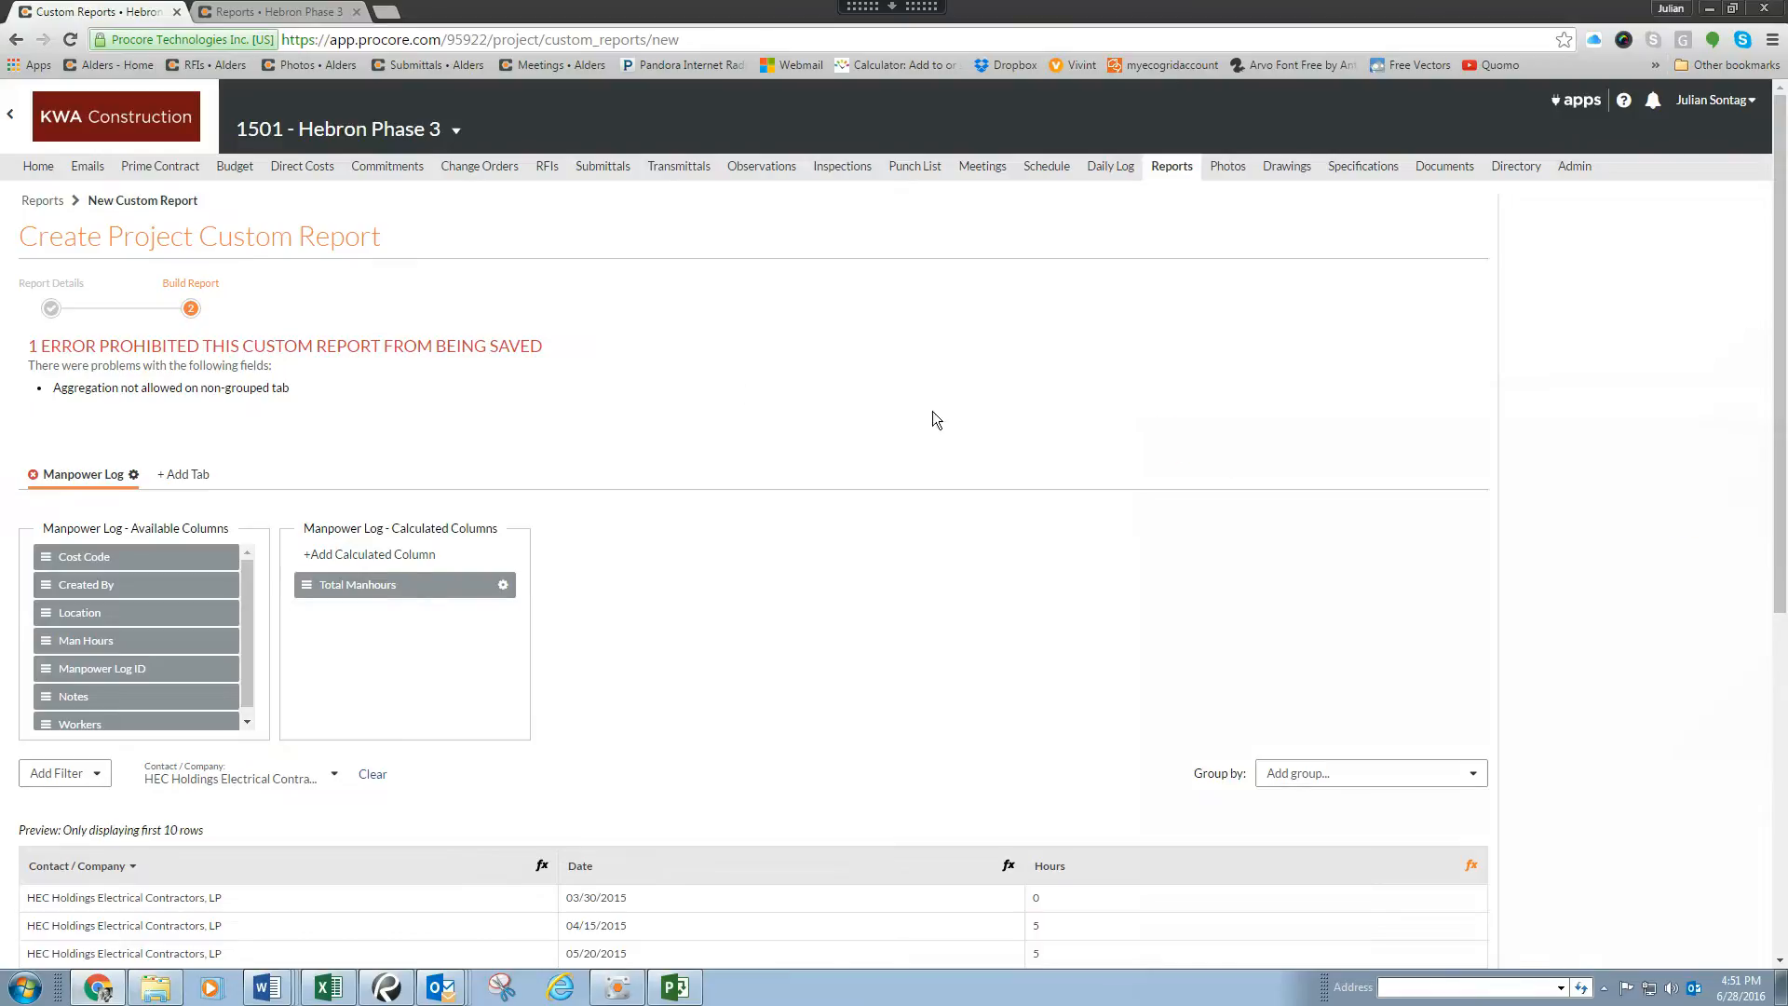
{"action": "left_click", "coordinate": [197, 354]}
{"action": "scroll", "coordinate": [197, 354], "scroll_direction": "down", "scroll_amount": 1}
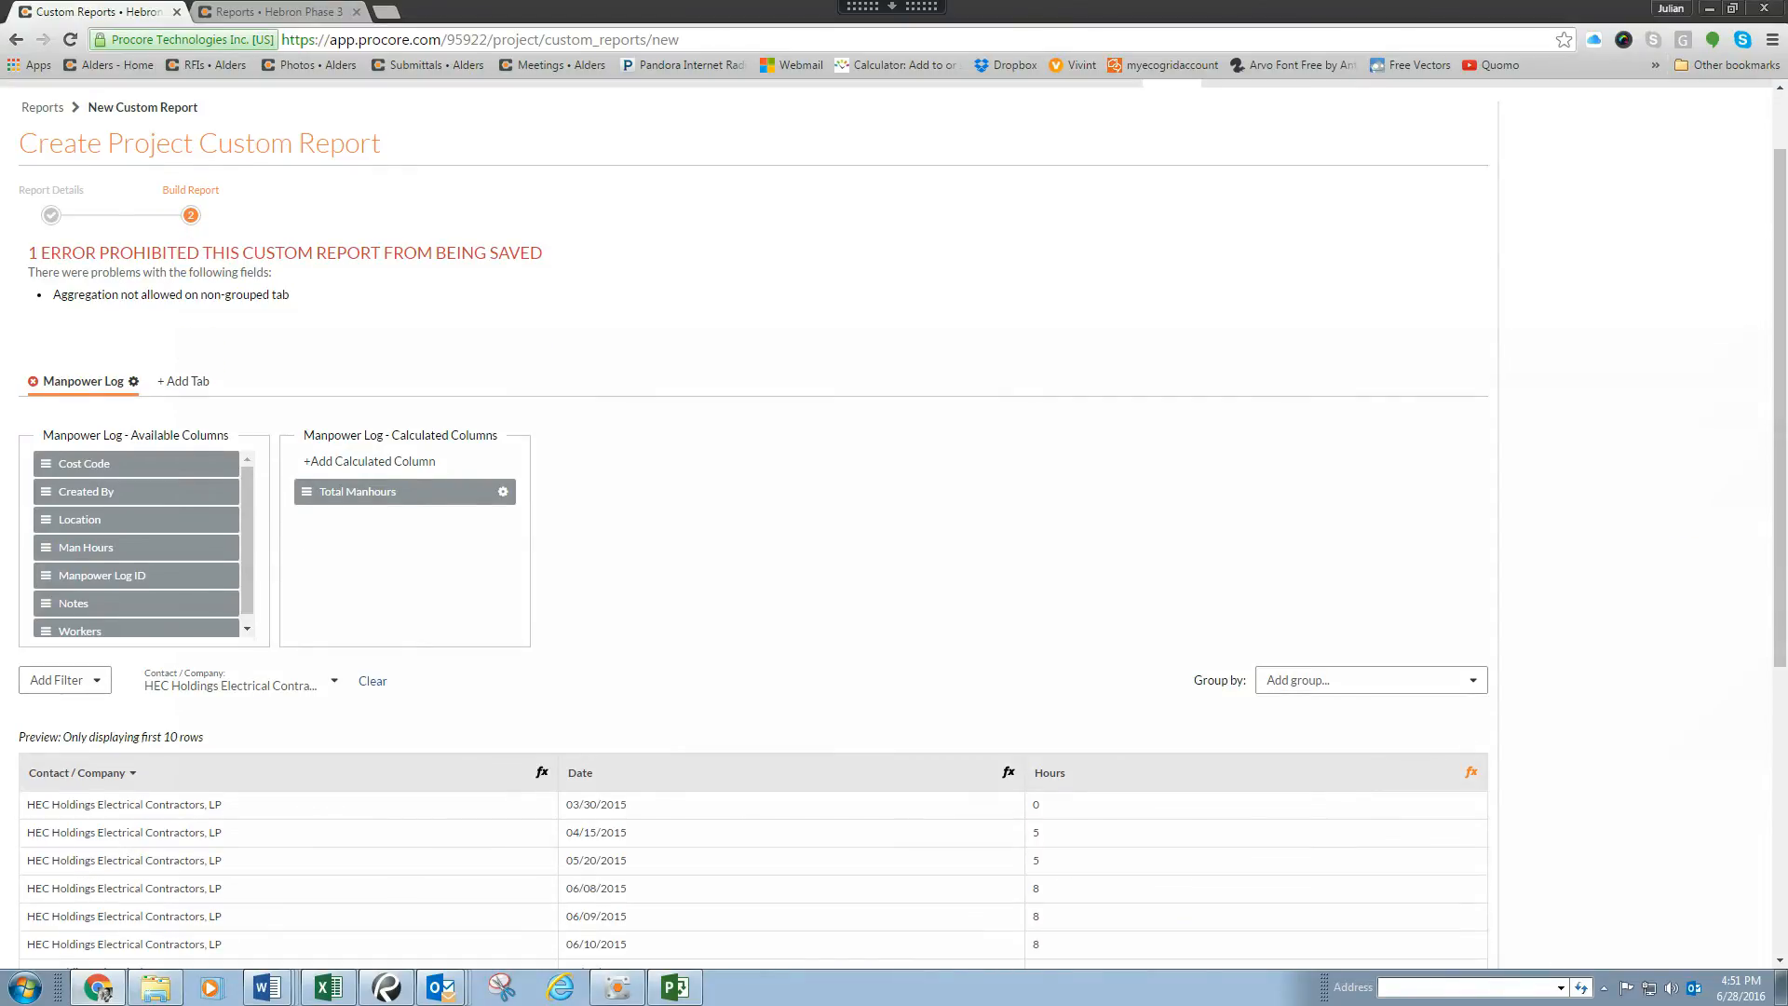